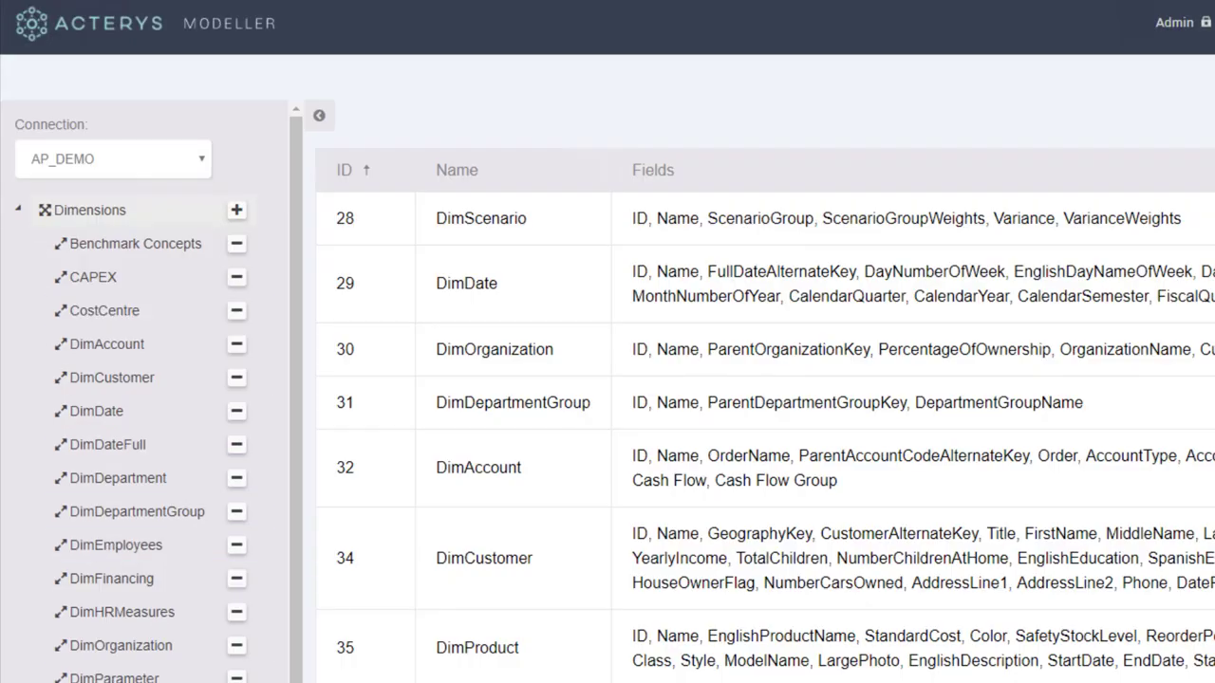
Step: Add a new element named 'Forecast Final' to the DimScenario dimension
{"action": "left_click", "coordinate": [479, 218]}
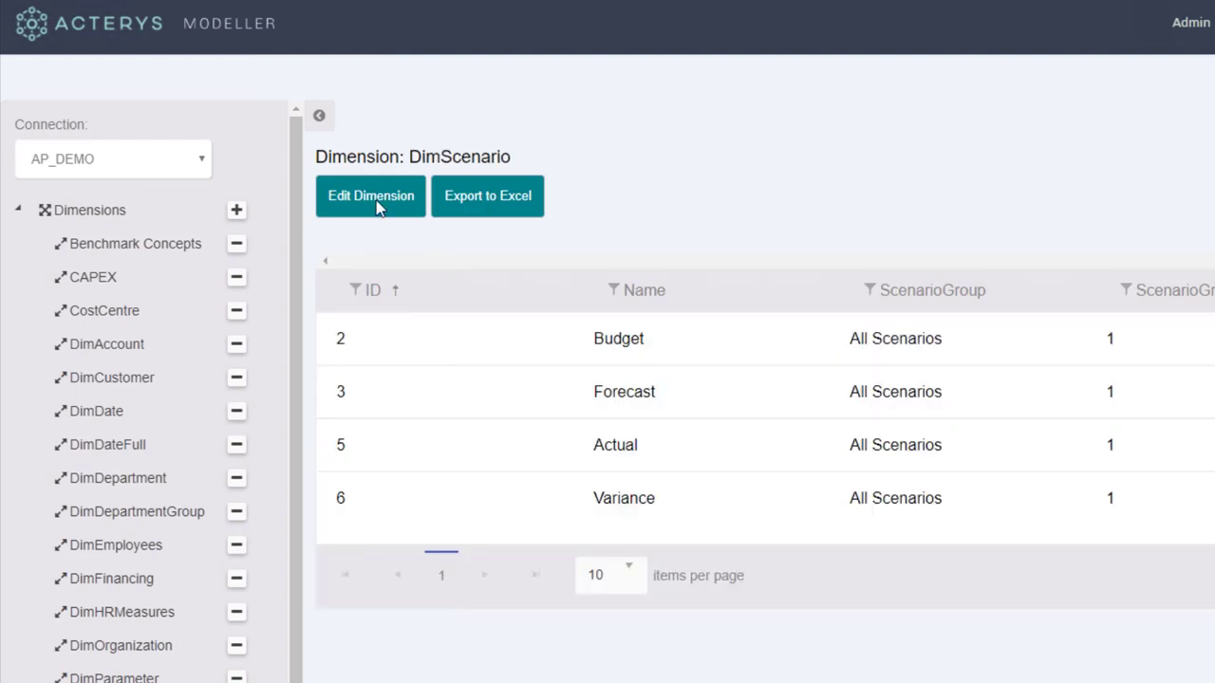
{"action": "left_click", "coordinate": [377, 208]}
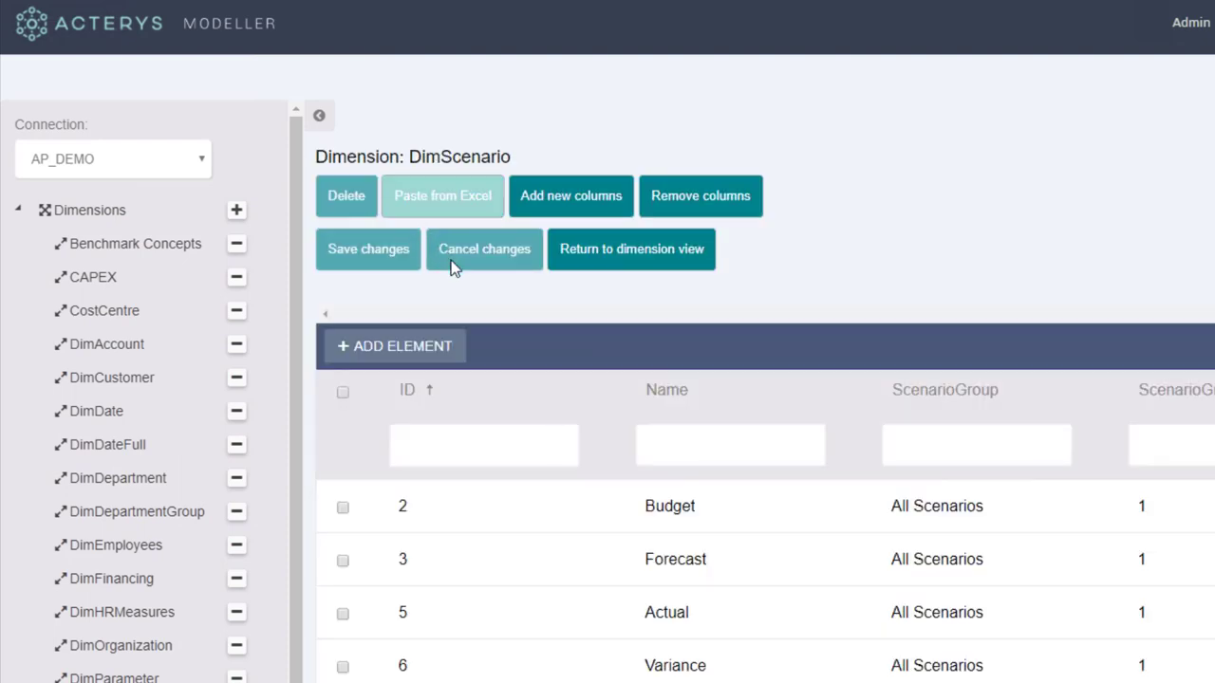
{"action": "type", "text": "Fore"}
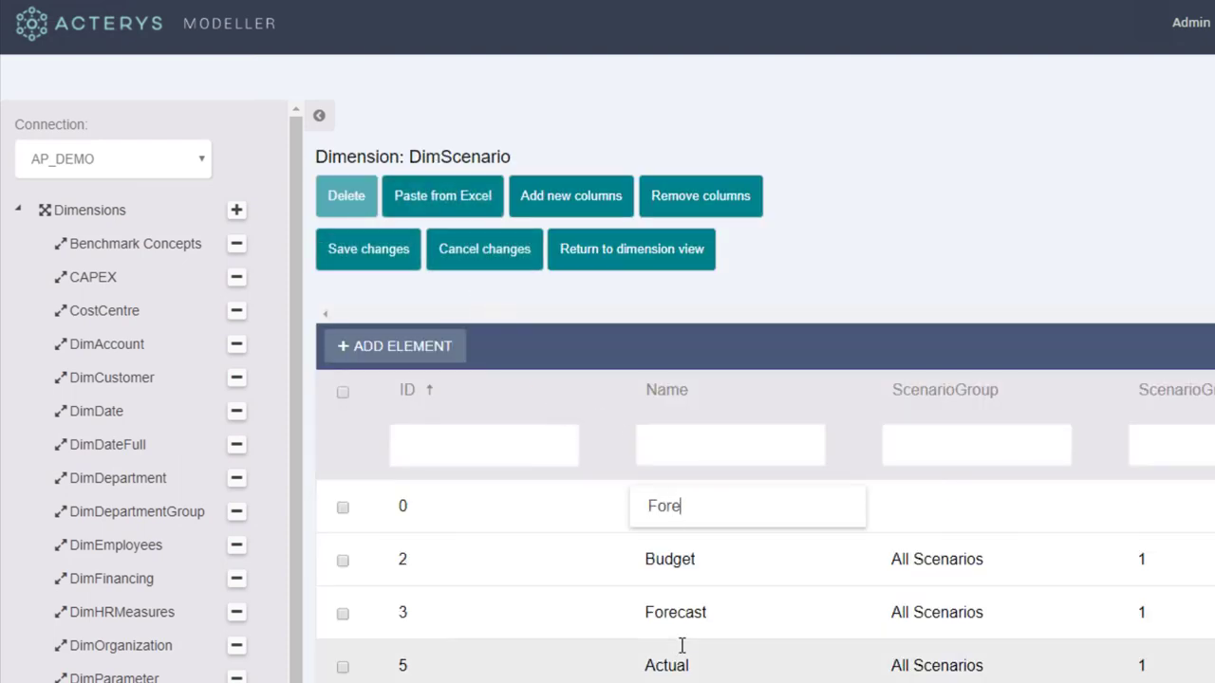
{"action": "type", "text": "cast Final"}
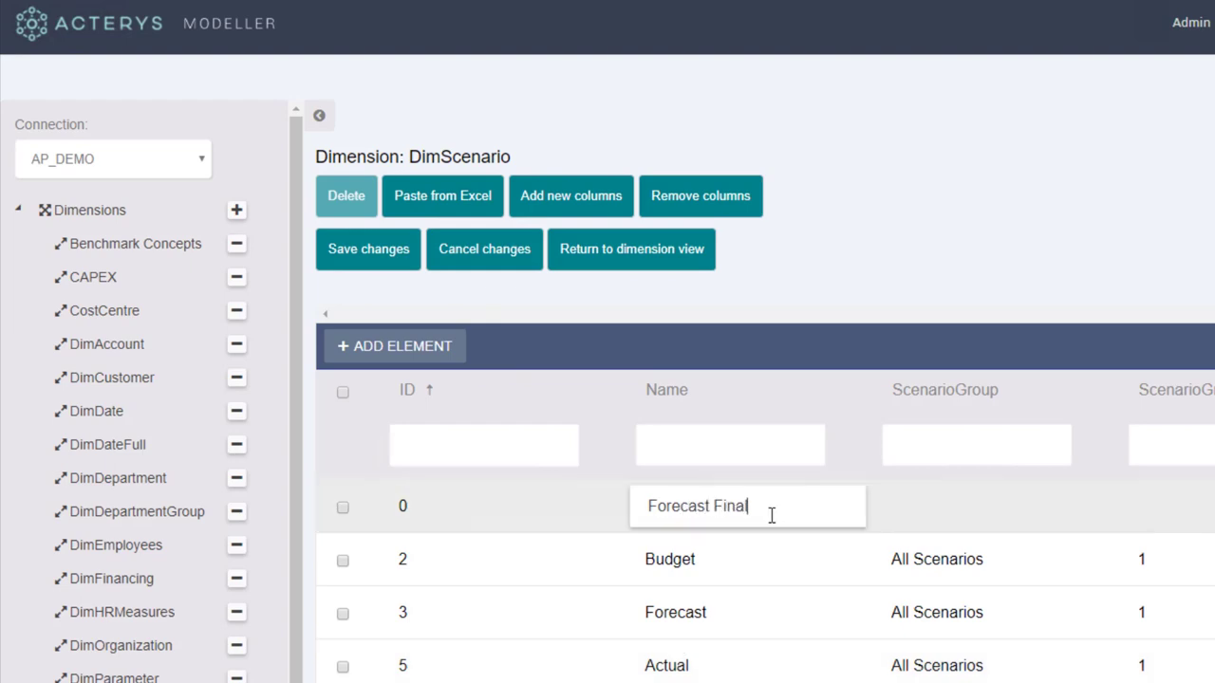
{"action": "key", "text": "Return"}
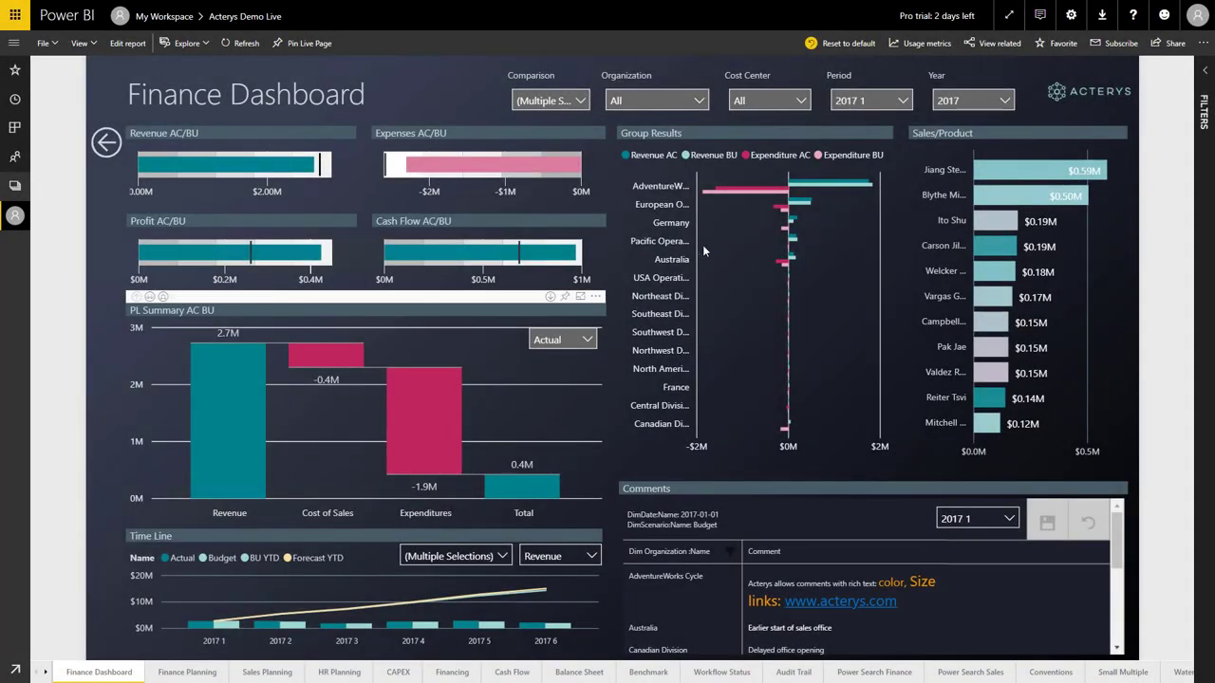
Step: Cross-filter to AdventureWorks, clear it, then drill PL Summary AC BU into account categories
{"action": "left_click", "coordinate": [718, 193]}
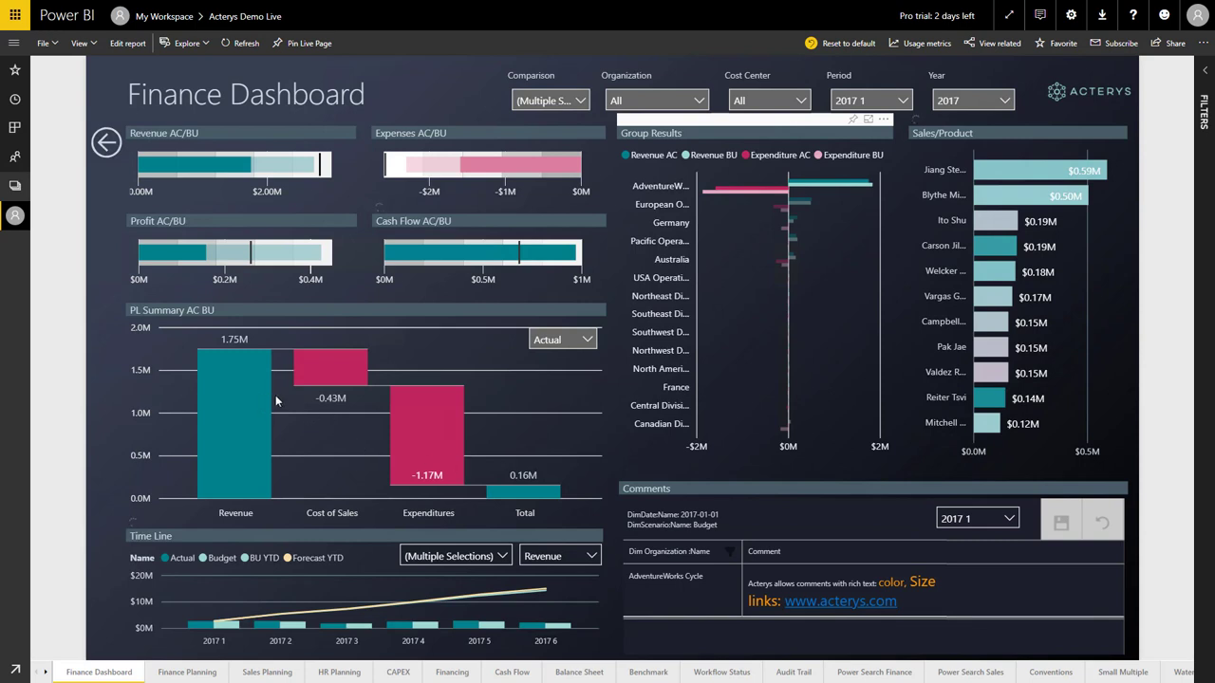
{"action": "left_click", "coordinate": [154, 320]}
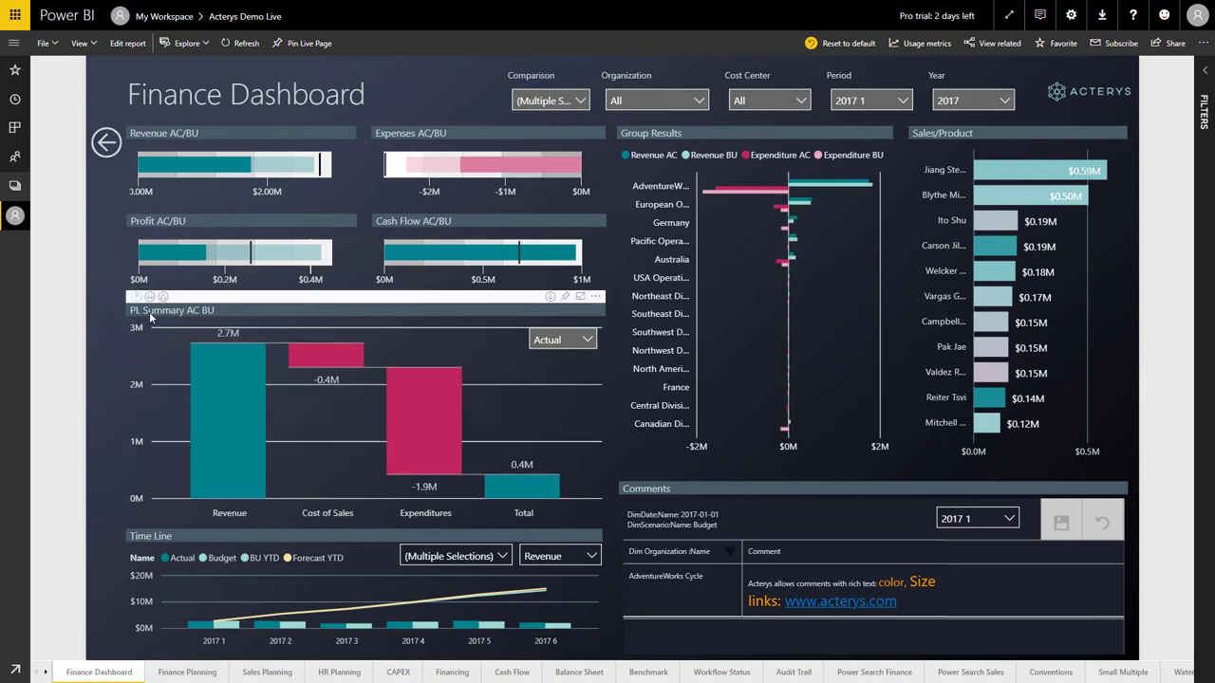
{"action": "left_click", "coordinate": [149, 298]}
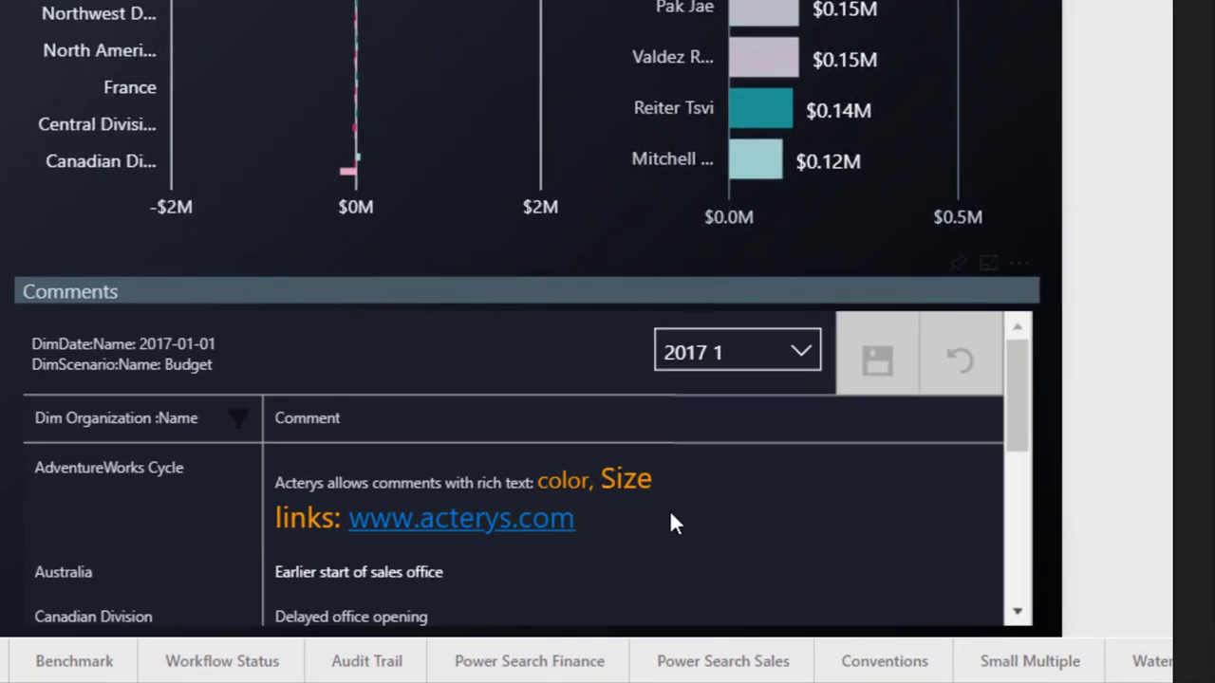
Step: Append a bold 'Richtext' to the AdventureWorks Cycle comment and save it to the database
{"action": "left_click", "coordinate": [670, 513]}
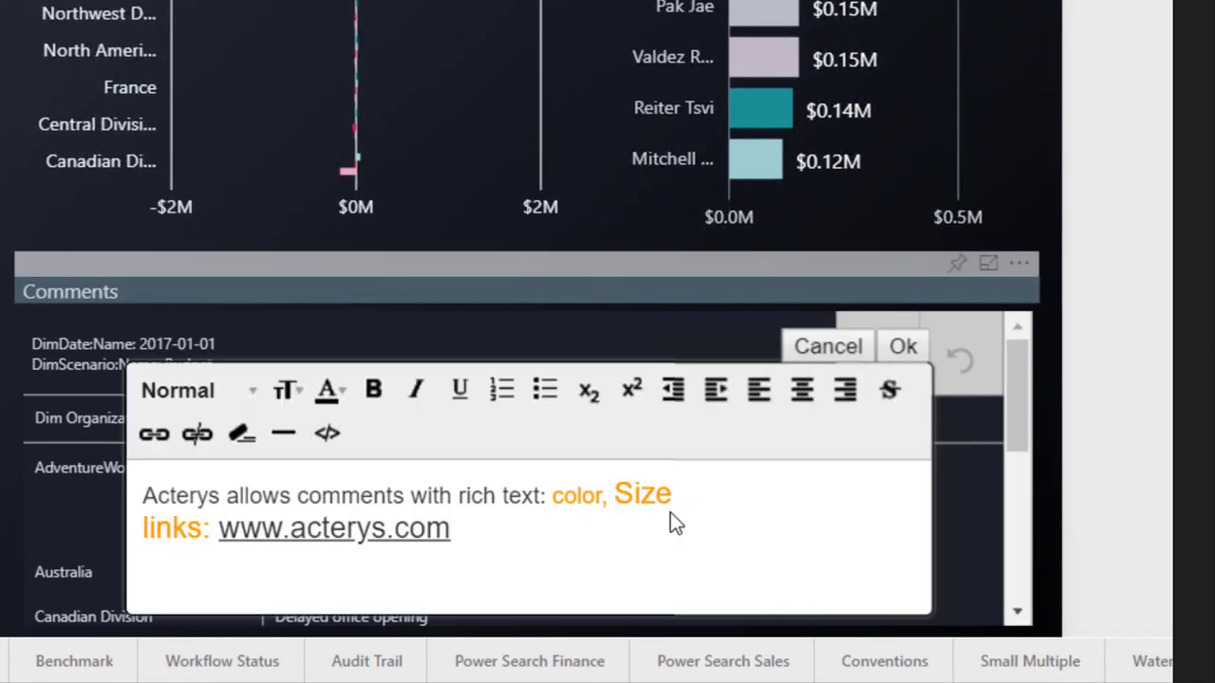
{"action": "left_click", "coordinate": [610, 555]}
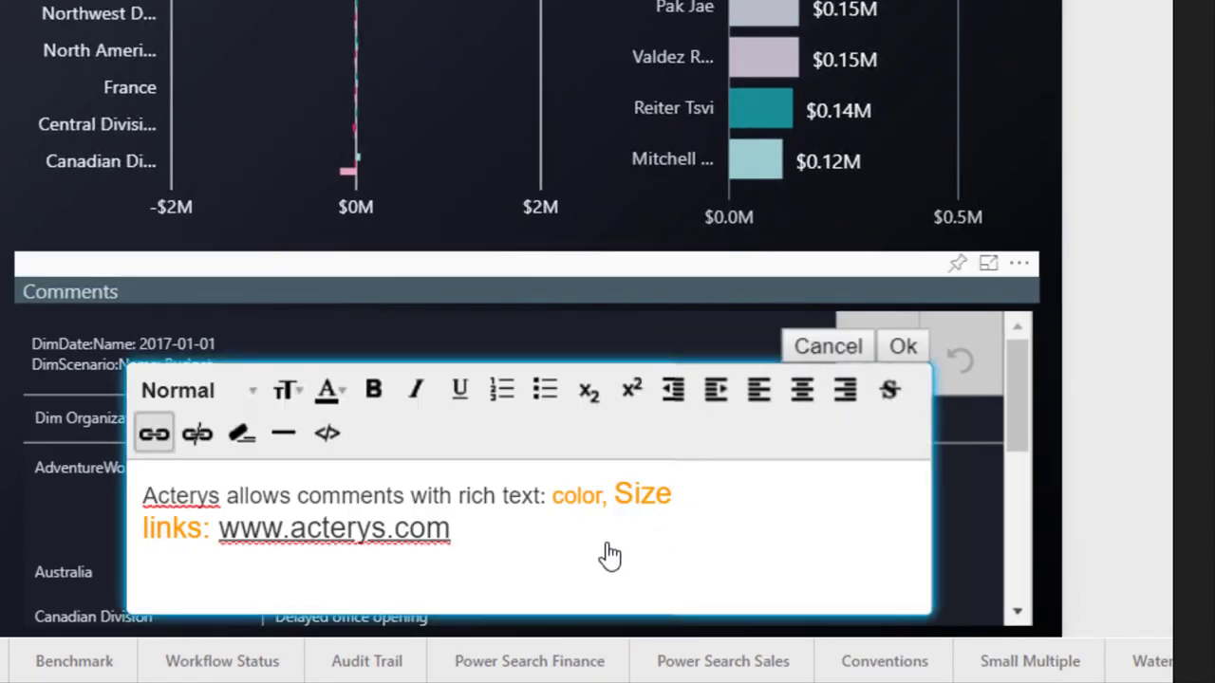
{"action": "type", "text": "Richtext"}
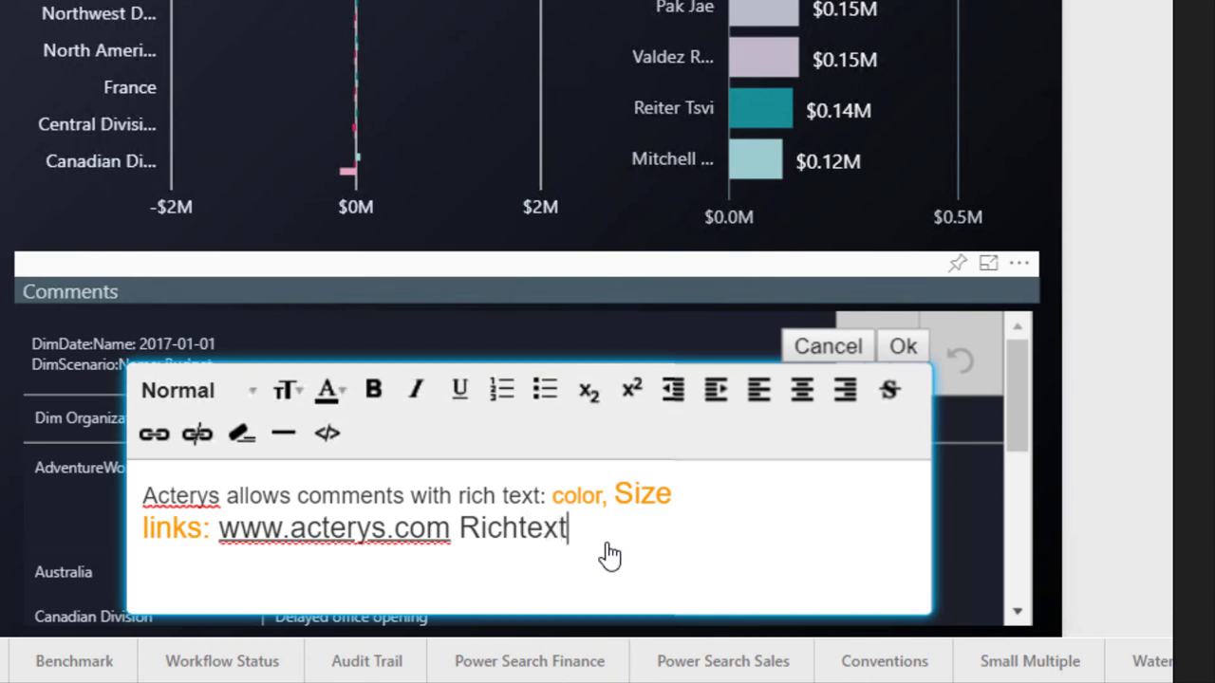
{"action": "double_click", "coordinate": [504, 524]}
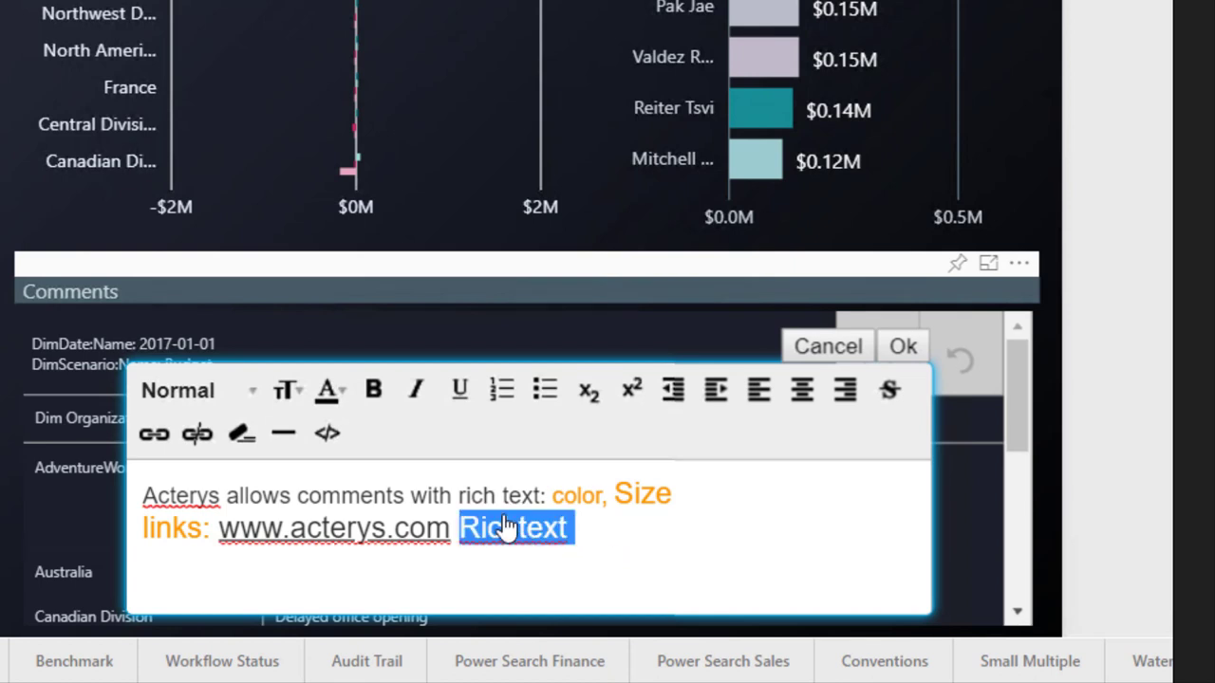
{"action": "left_click", "coordinate": [372, 392]}
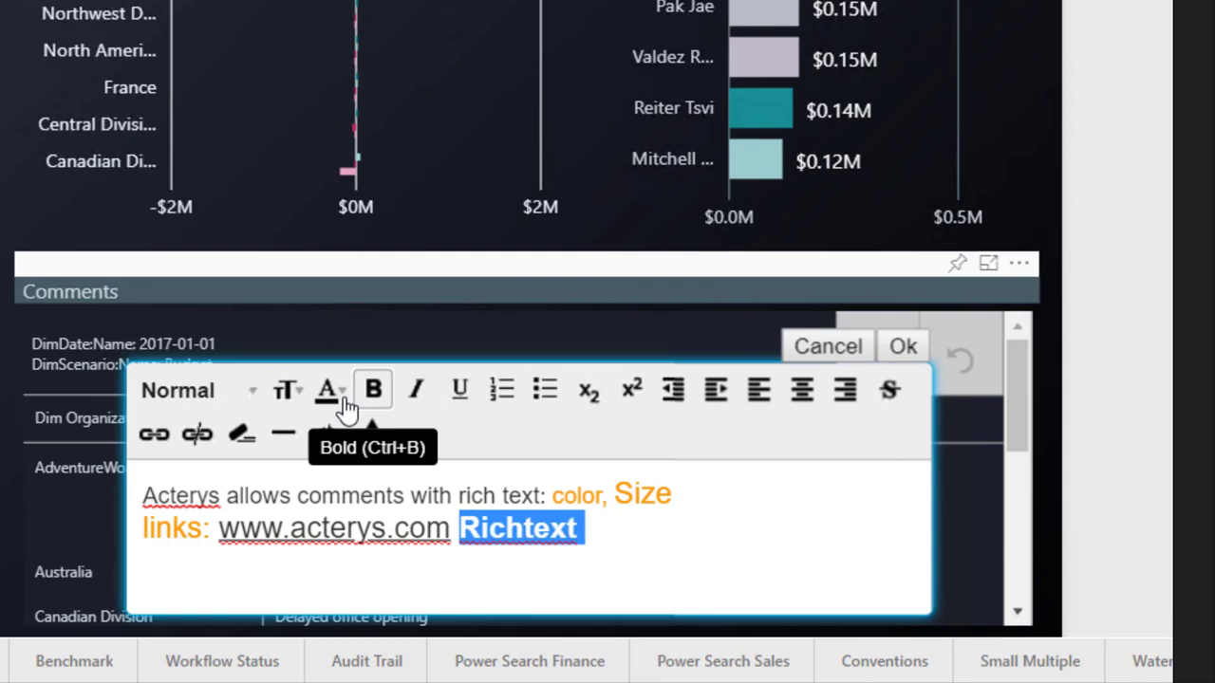
{"action": "left_click", "coordinate": [698, 581]}
{"action": "left_click", "coordinate": [903, 348]}
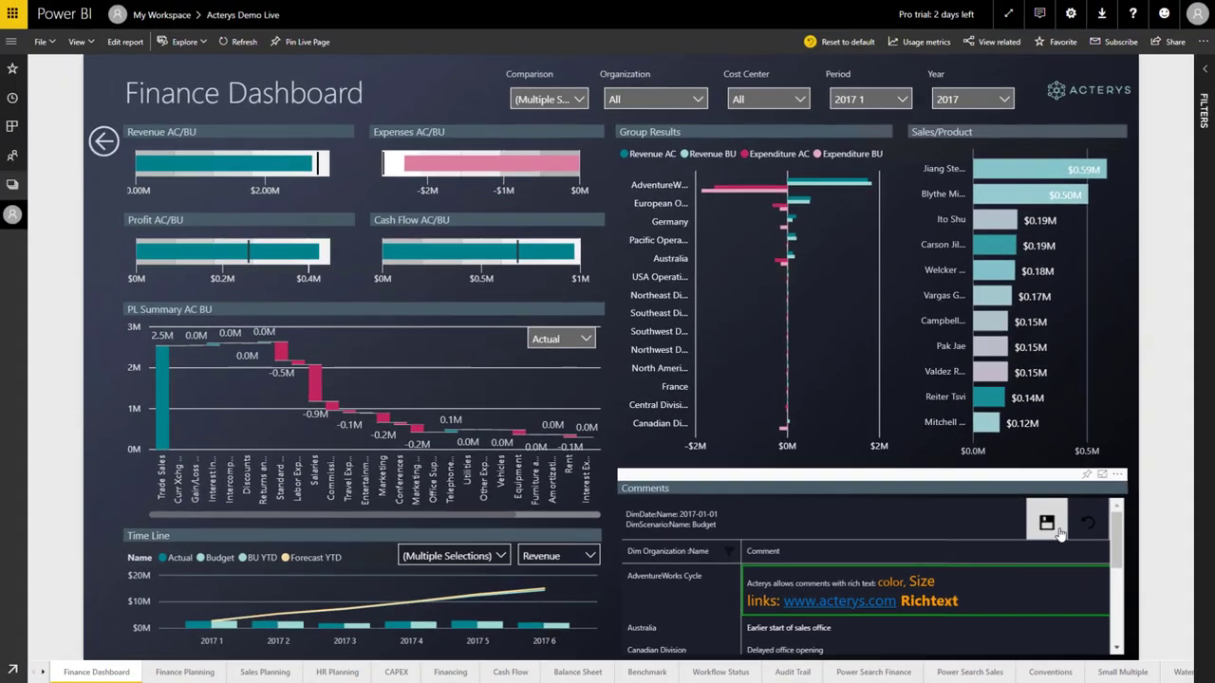
{"action": "left_click", "coordinate": [1060, 534]}
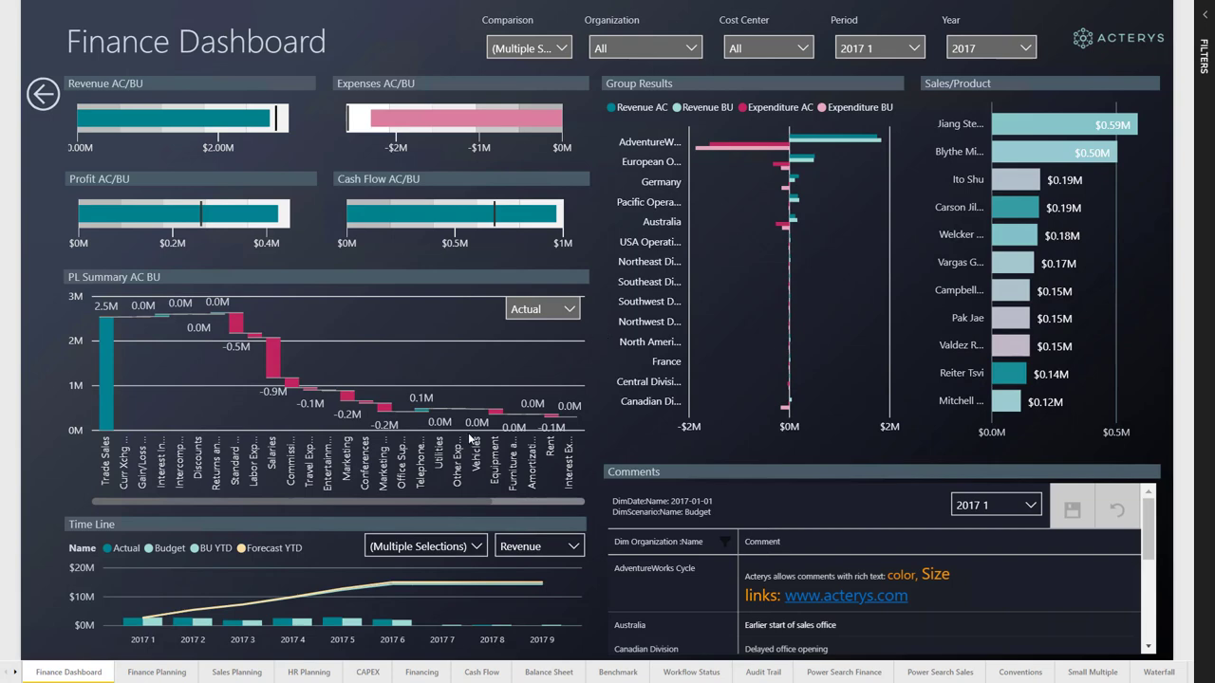
Step: Drill through from a Time Line bar to Finance Planning and expand 003. Expenditures
{"action": "right_click", "coordinate": [407, 627]}
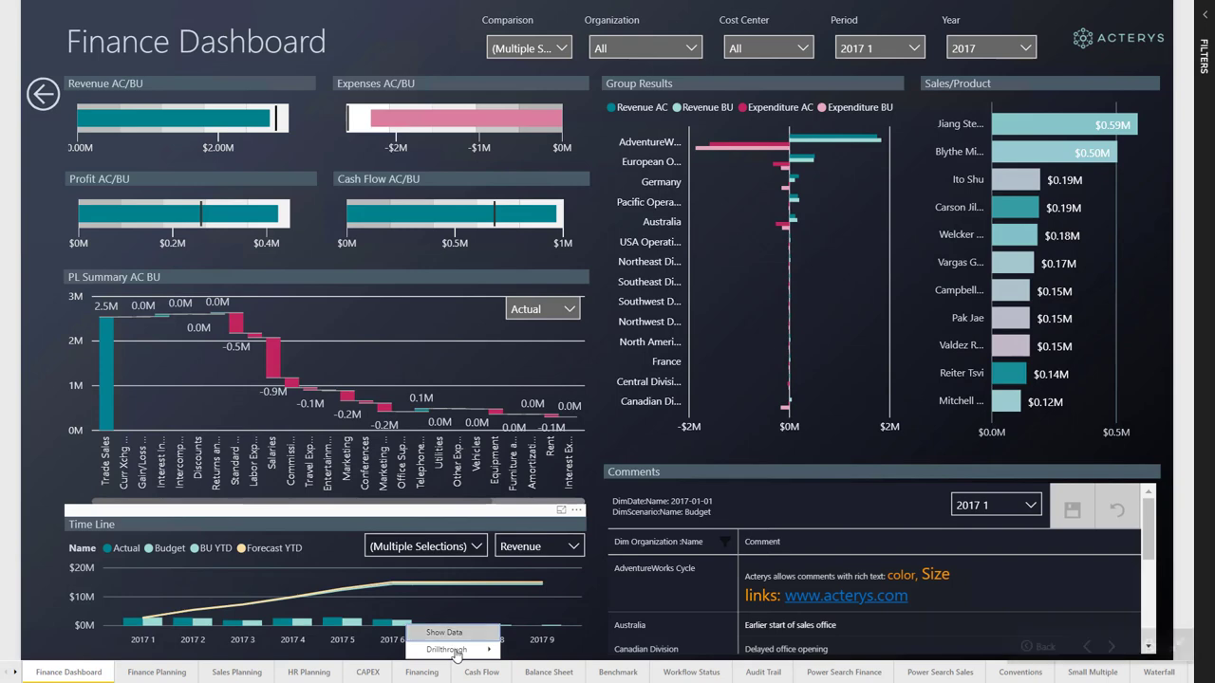
{"action": "mouse_move", "coordinate": [448, 649]}
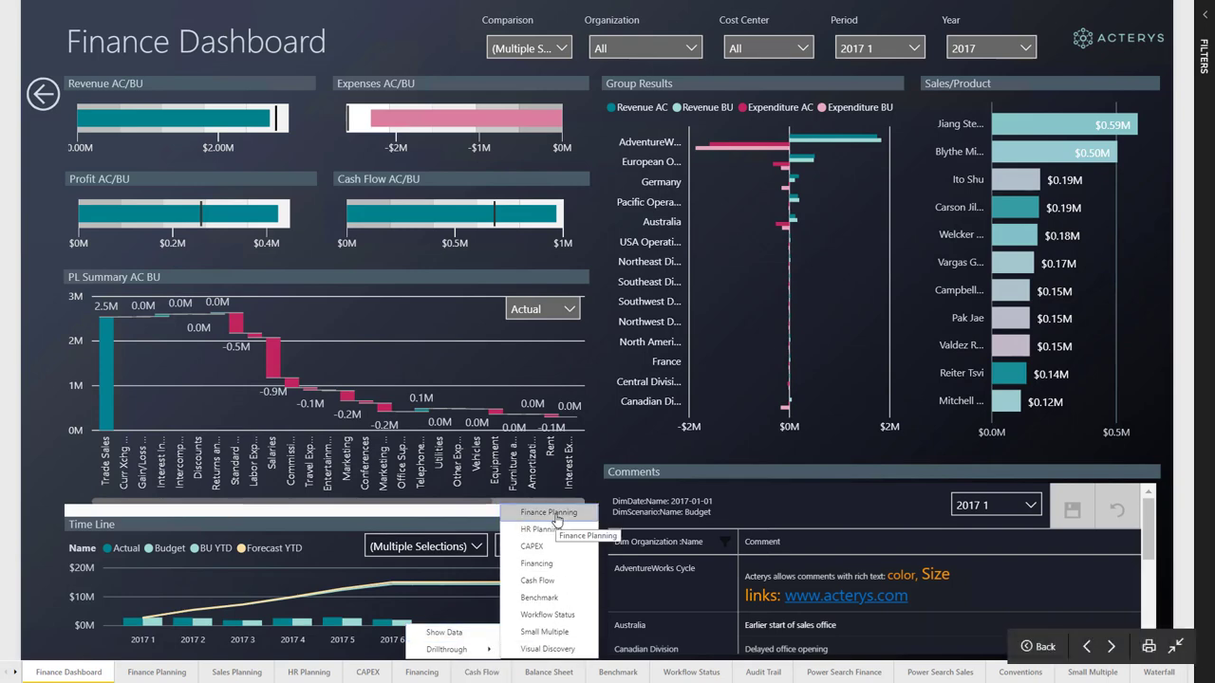
{"action": "left_click", "coordinate": [556, 516]}
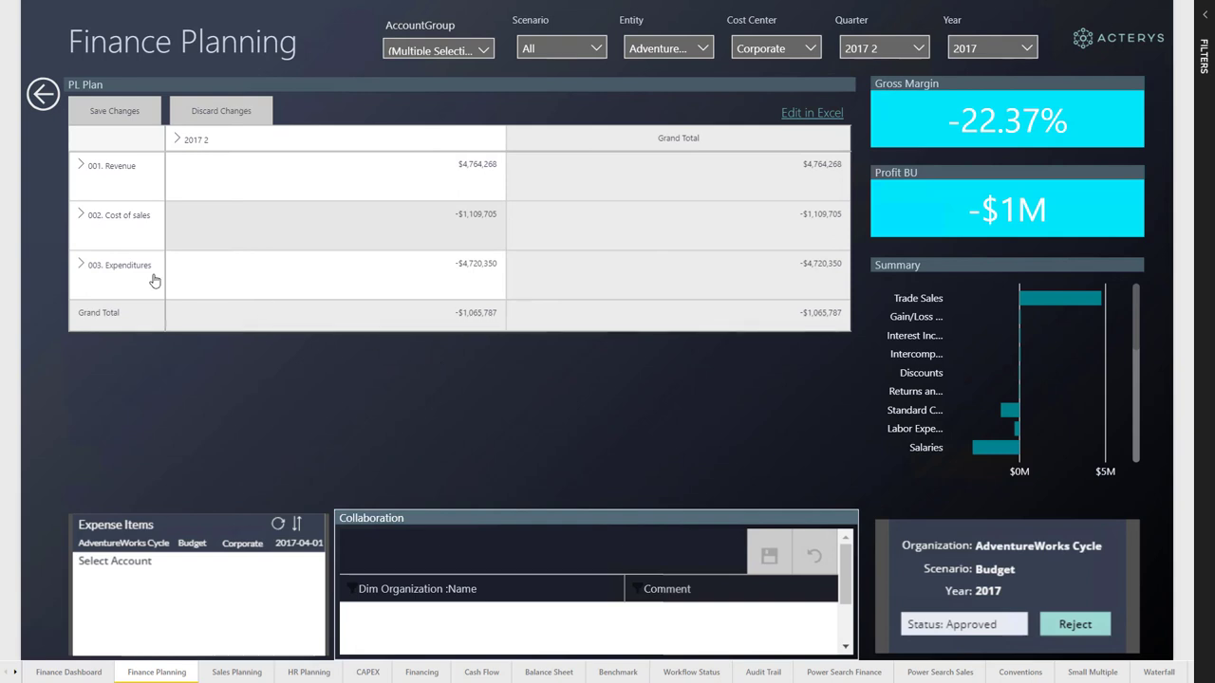
{"action": "left_click", "coordinate": [83, 268]}
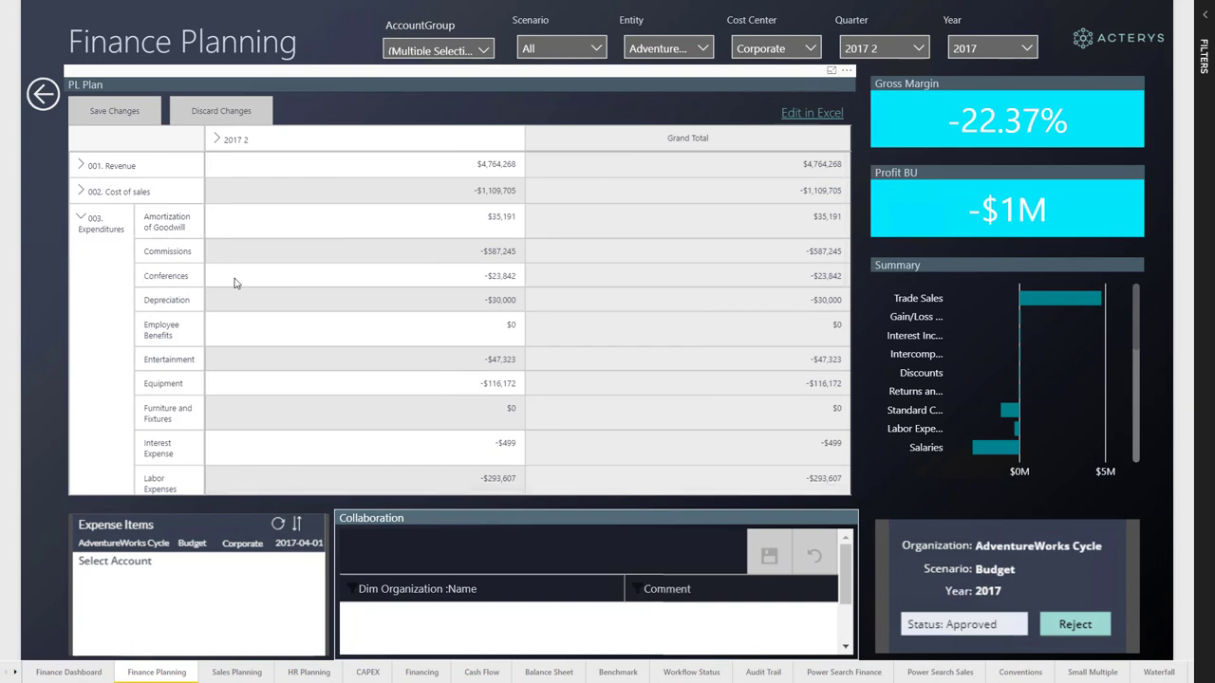
Step: Switch the Quarter slicer from 2017 2 to 2017 3 and expand 003. Expenditures
{"action": "left_click", "coordinate": [917, 48]}
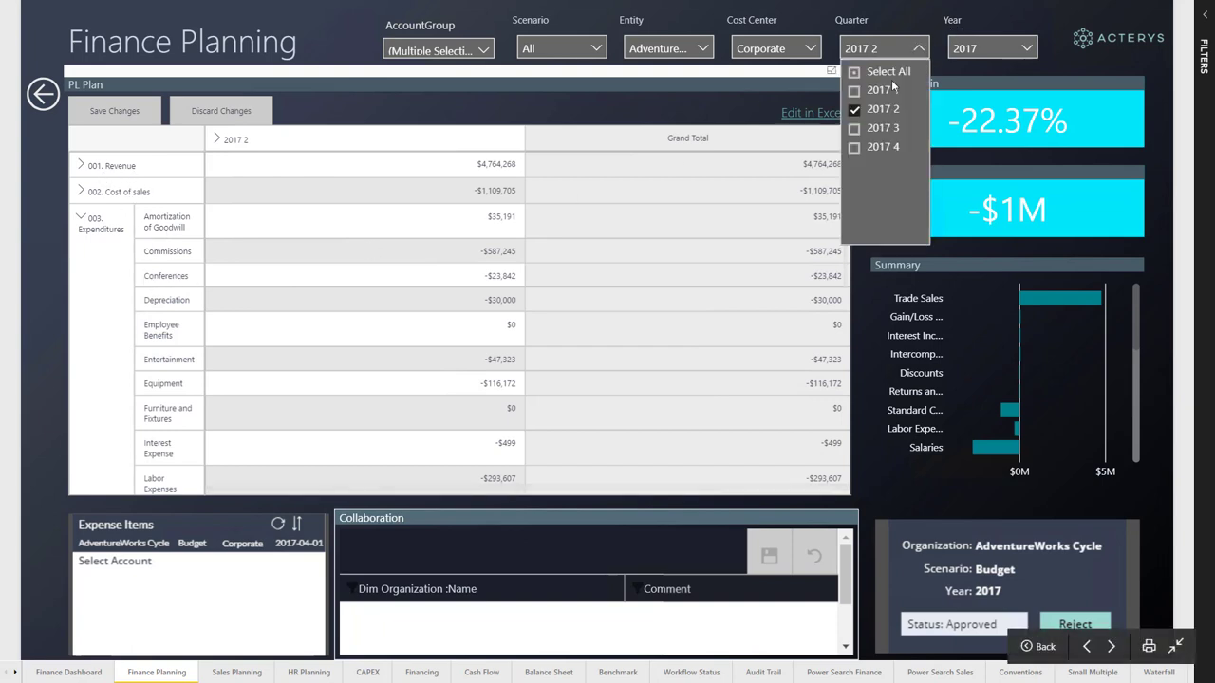
{"action": "left_click", "coordinate": [855, 128]}
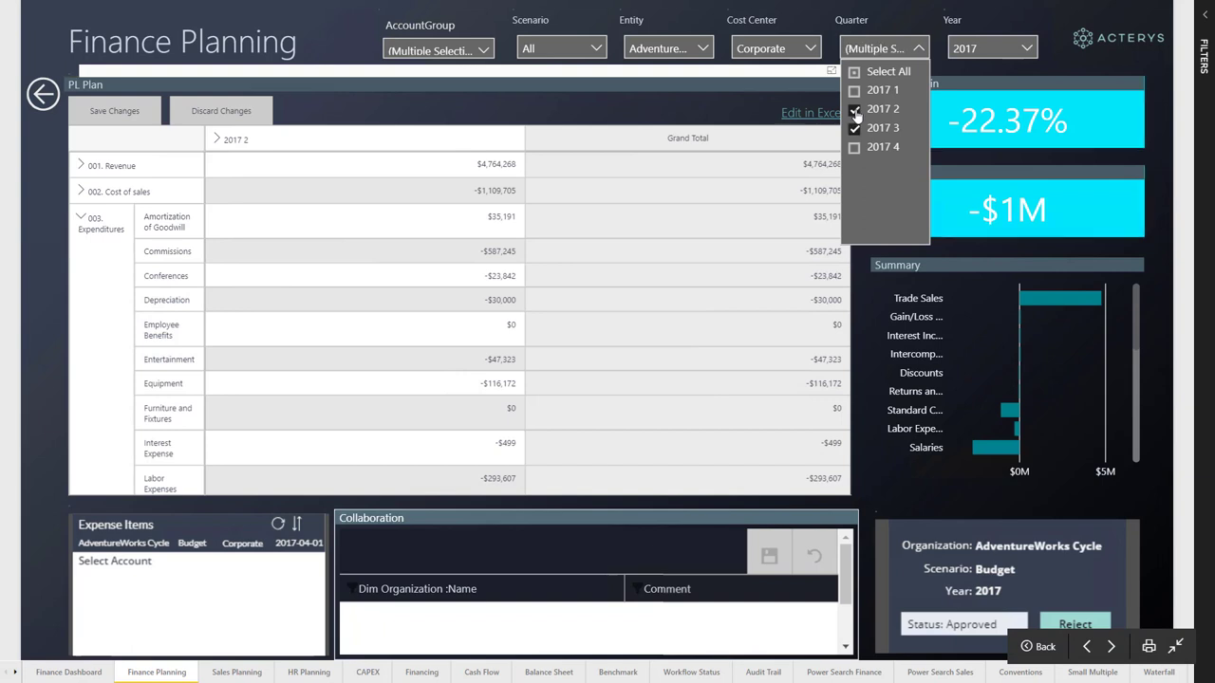
{"action": "left_click", "coordinate": [855, 111]}
{"action": "left_click", "coordinate": [691, 351]}
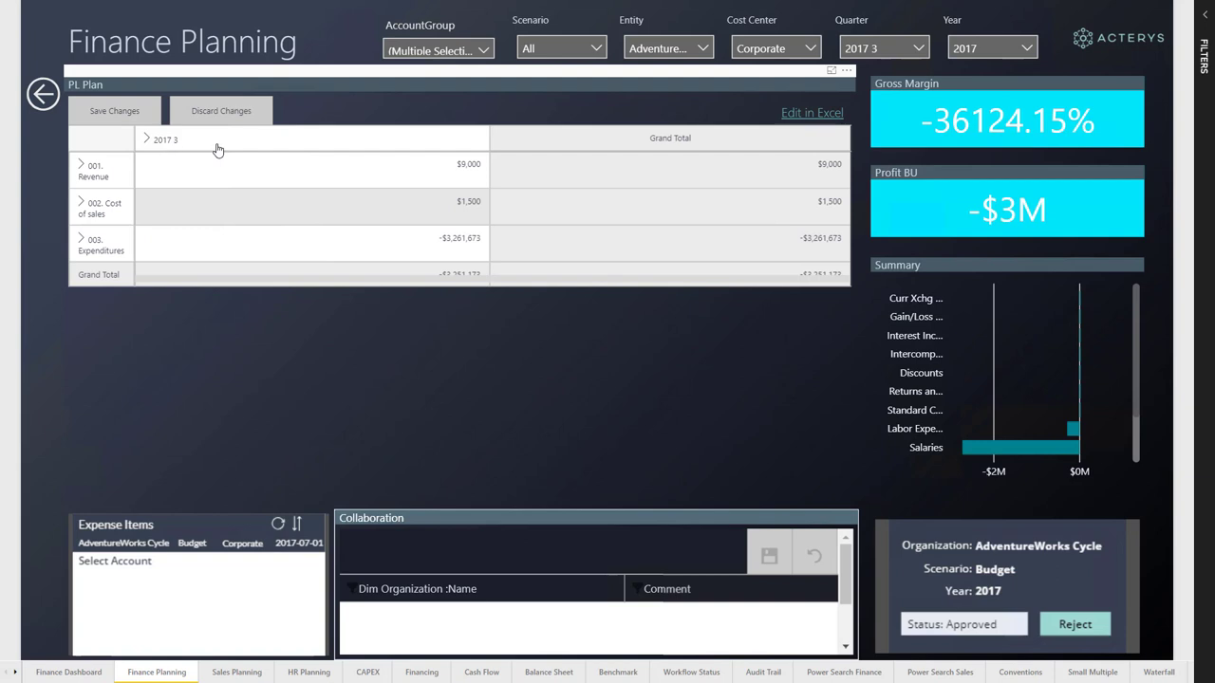
{"action": "left_click", "coordinate": [92, 255]}
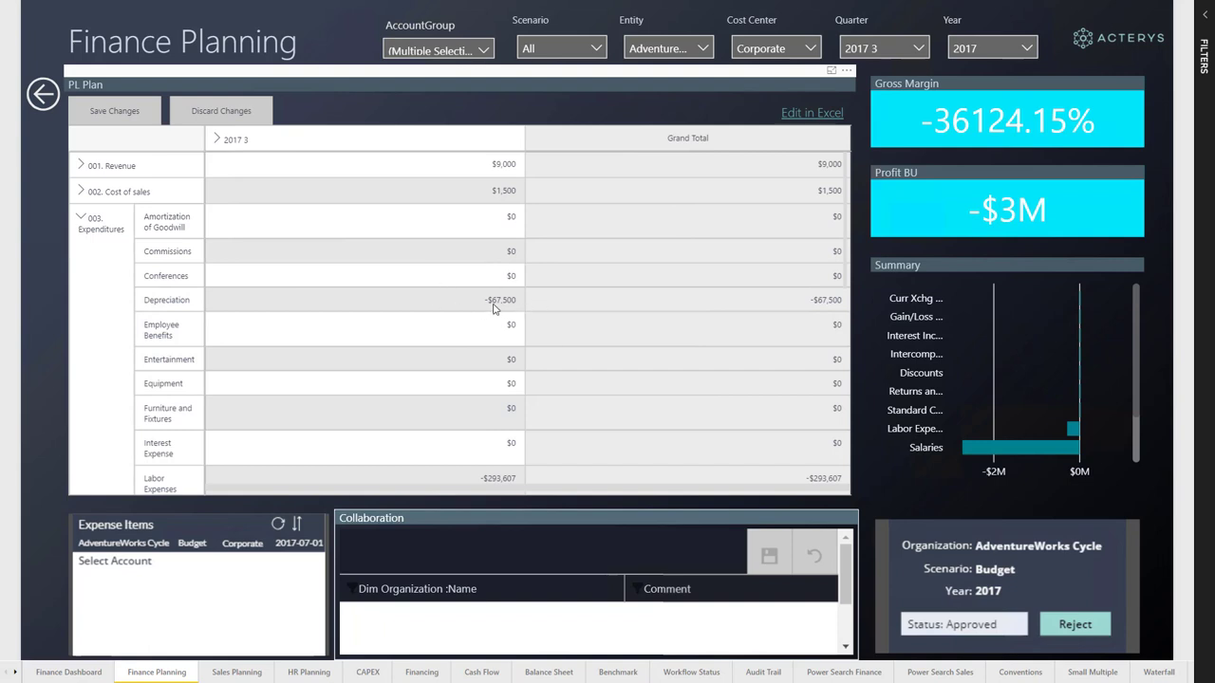
{"action": "scroll", "coordinate": [492, 308], "scroll_direction": "down", "scroll_amount": 3}
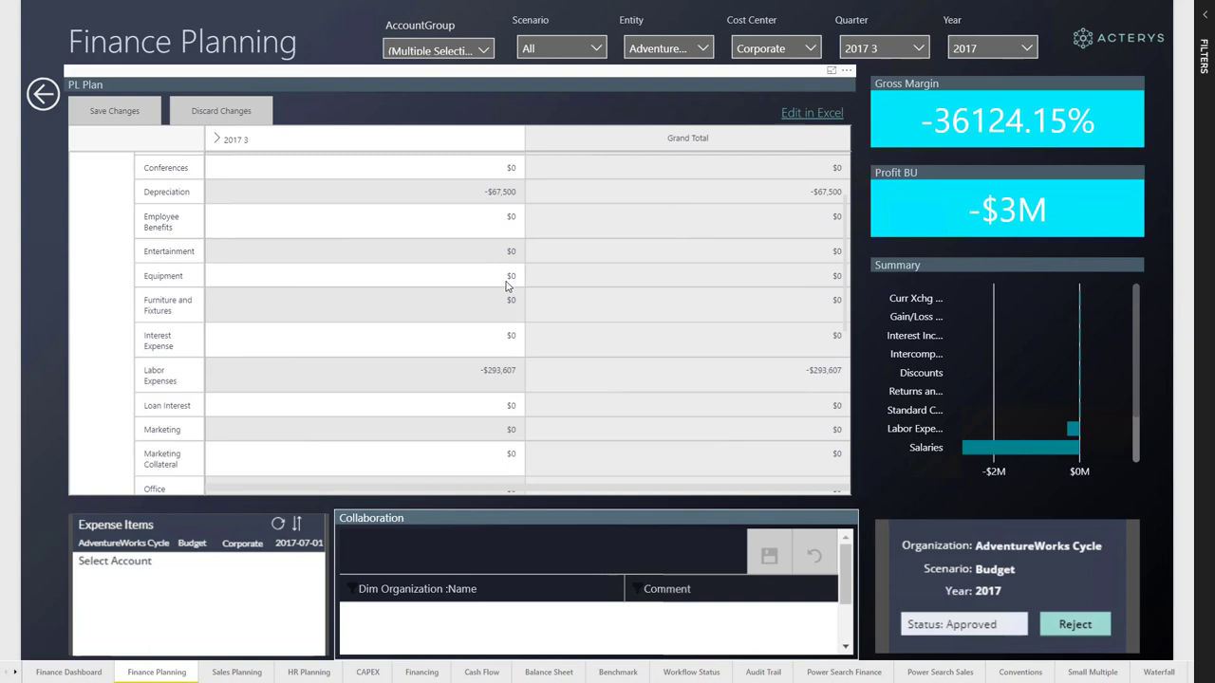
Step: Enter -120000 into the 2017 3 Equipment cell so it splashes across the months
{"action": "left_click", "coordinate": [506, 285]}
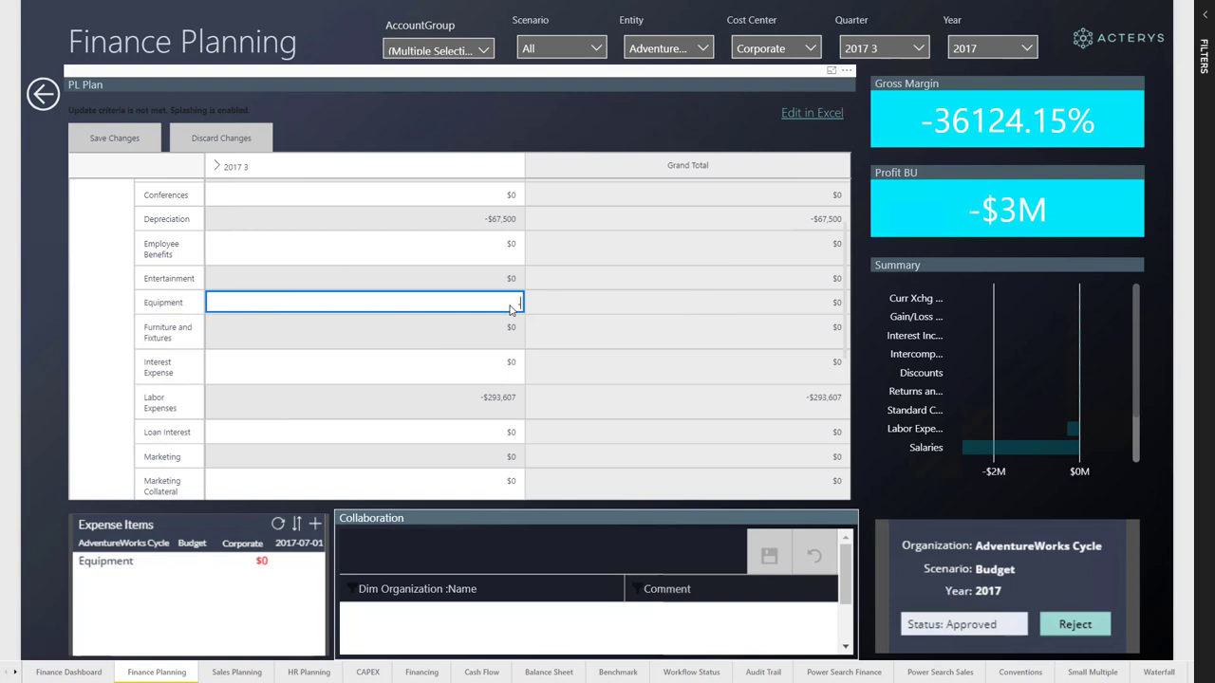
{"action": "type", "text": "120000"}
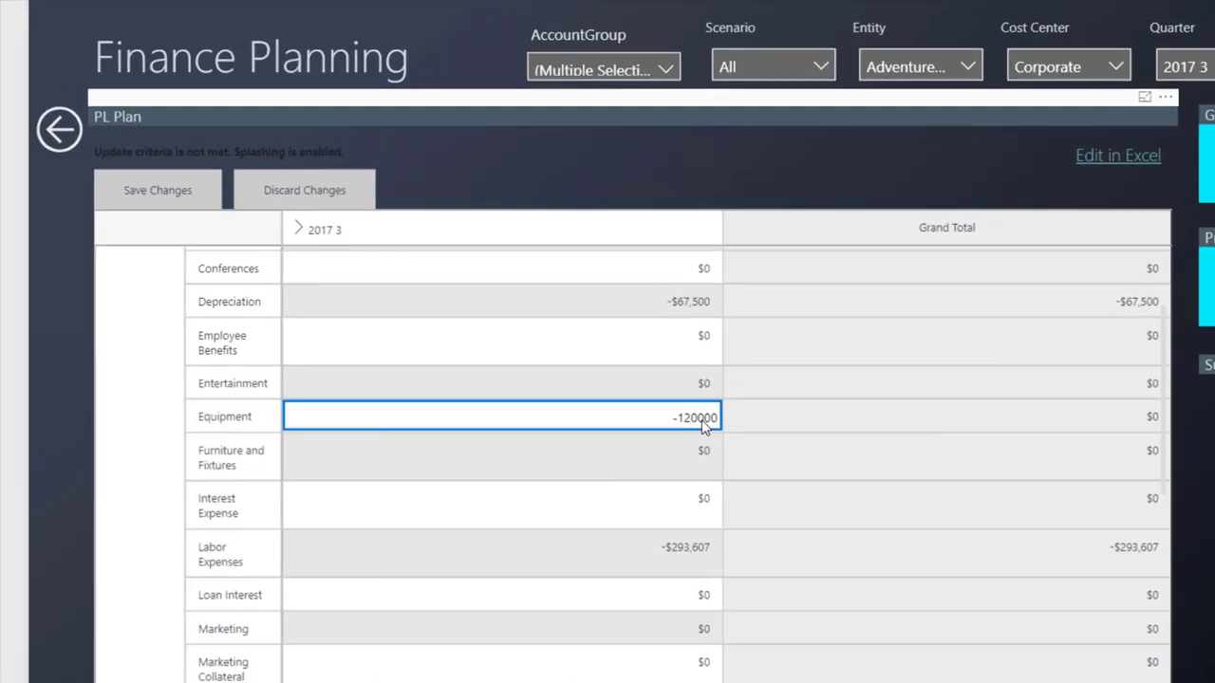
{"action": "key", "text": "Return"}
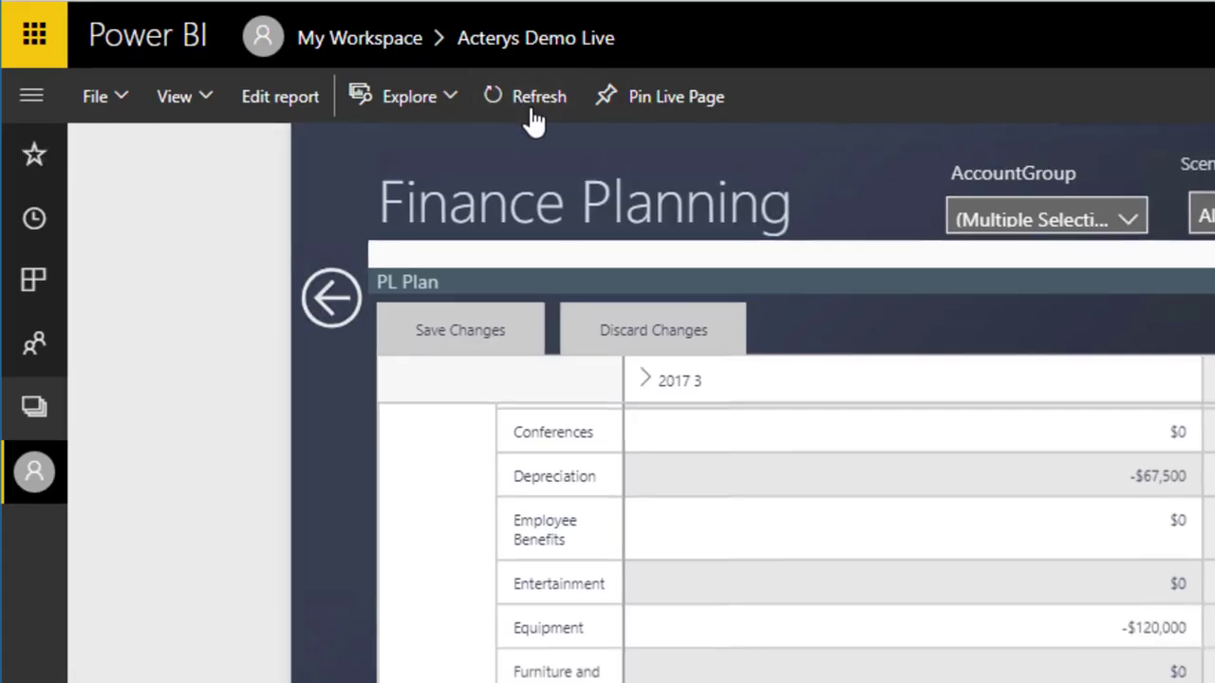
Step: Refresh, expand 2017 3 into months, and enter -50000 for 2017-08-01 Equipment
{"action": "left_click", "coordinate": [532, 105]}
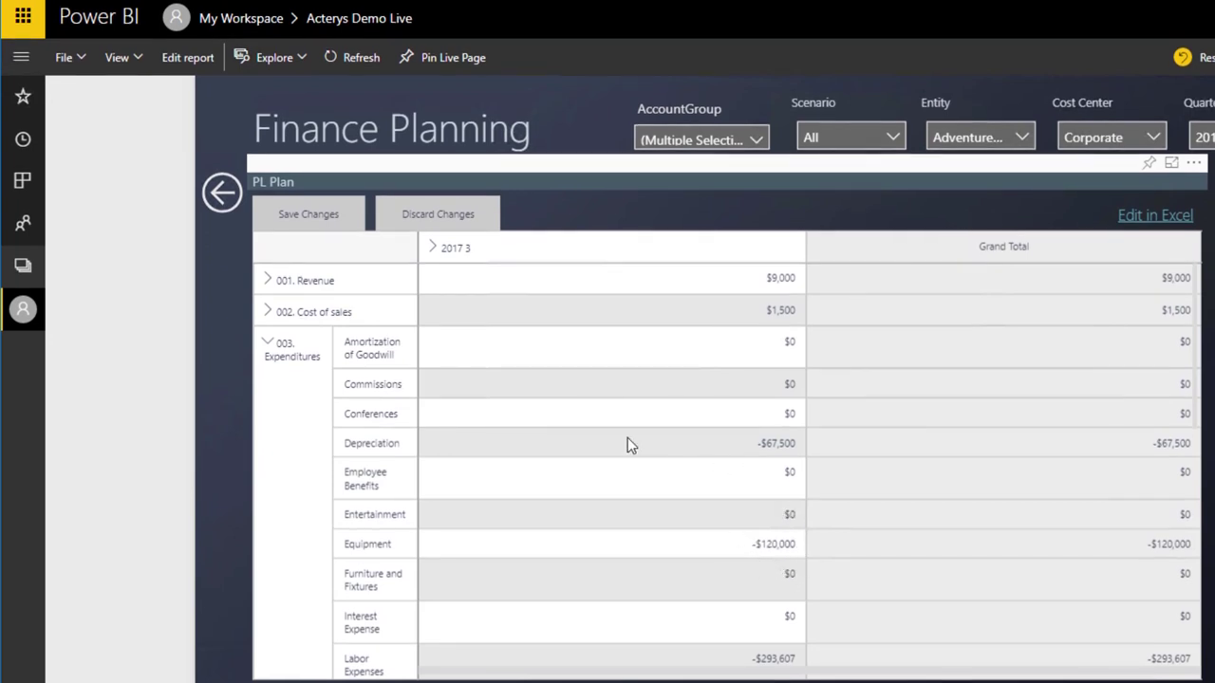
{"action": "left_click", "coordinate": [433, 251]}
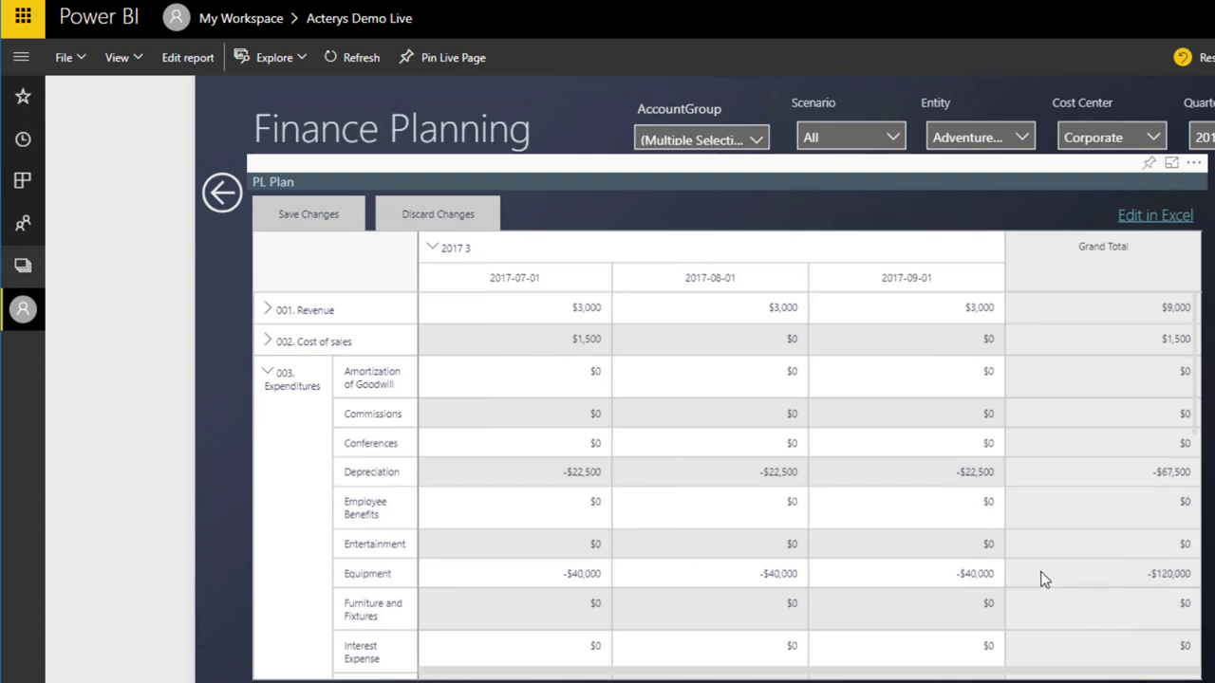
{"action": "left_click", "coordinate": [770, 573]}
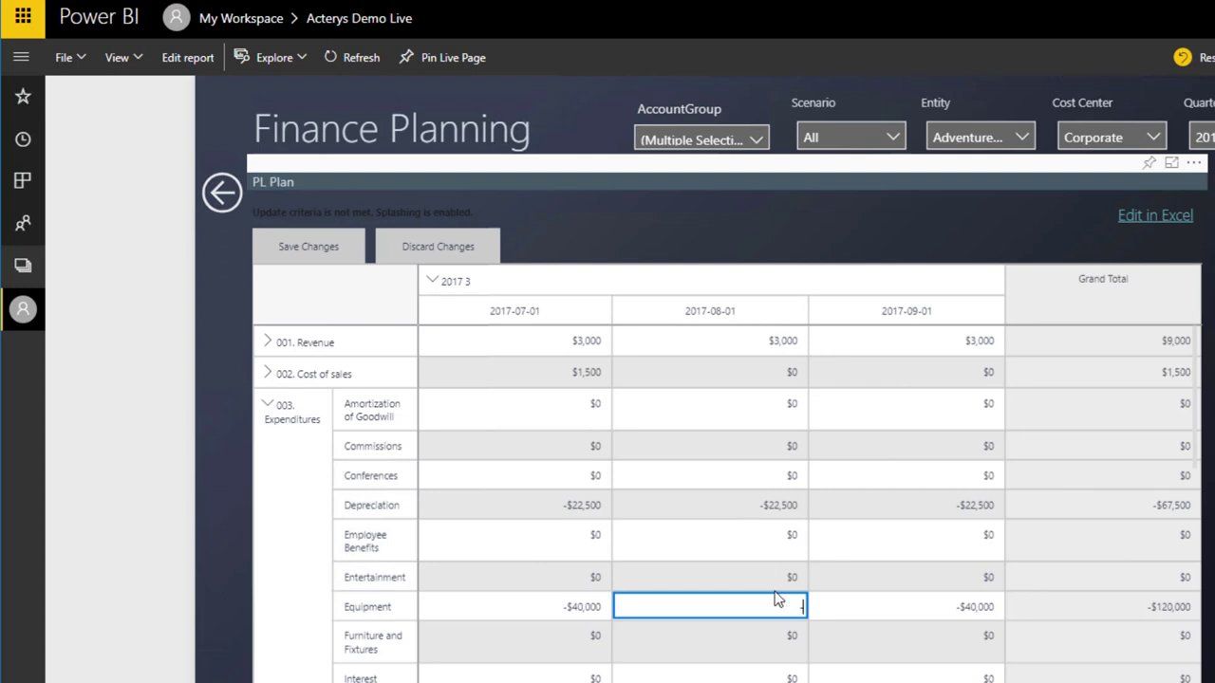
{"action": "type", "text": "-50000"}
{"action": "key", "text": "Return"}
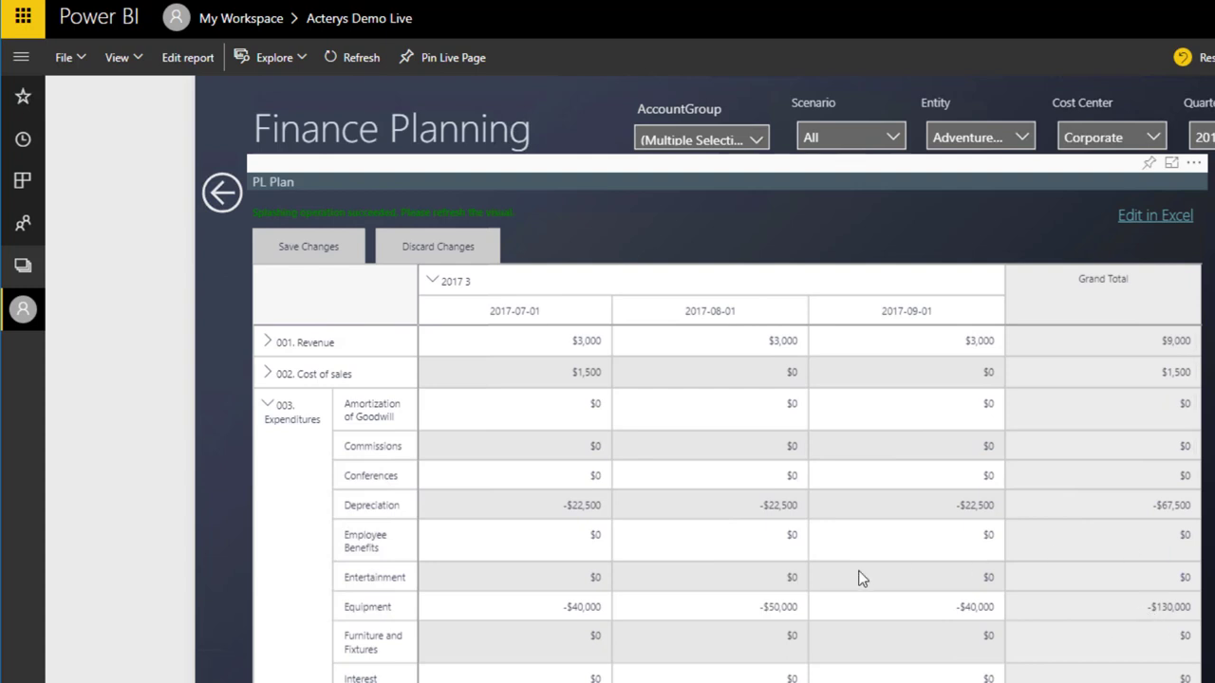
Step: Add a July 2017 Entertainment expense item with amount 1000 and description 'Cinfernce'
{"action": "left_click", "coordinate": [596, 575]}
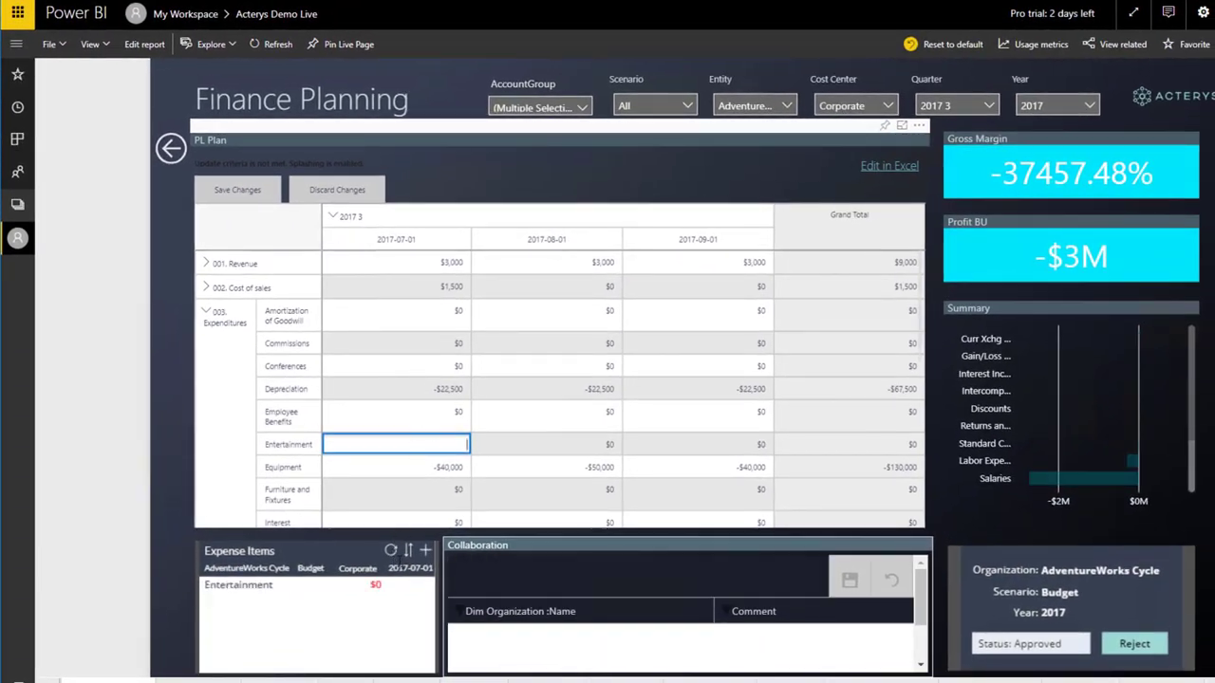
{"action": "left_click", "coordinate": [430, 556]}
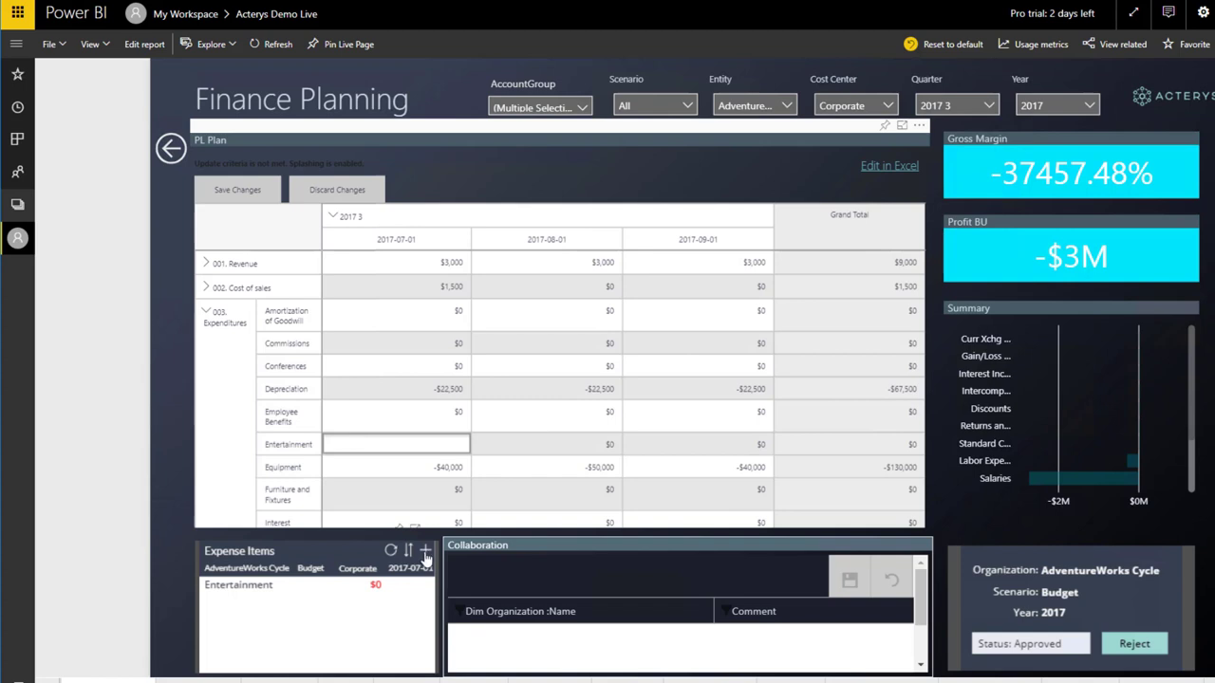
{"action": "left_click", "coordinate": [426, 558]}
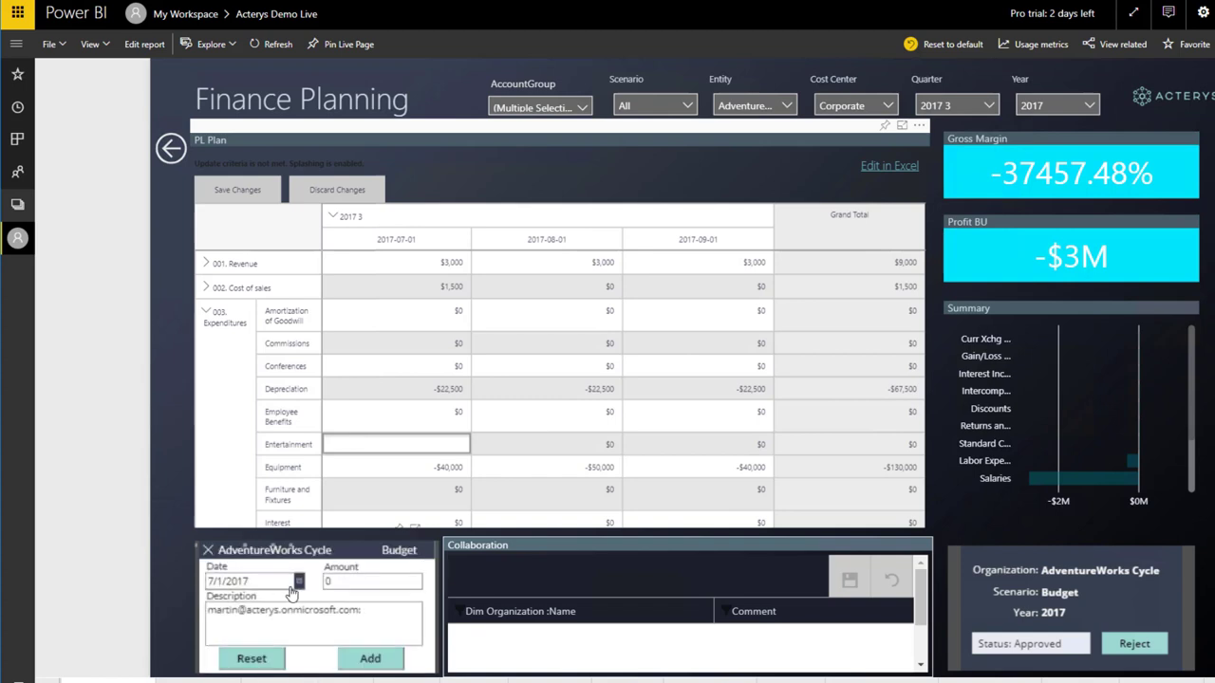
{"action": "left_click", "coordinate": [345, 582]}
{"action": "type", "text": "10"}
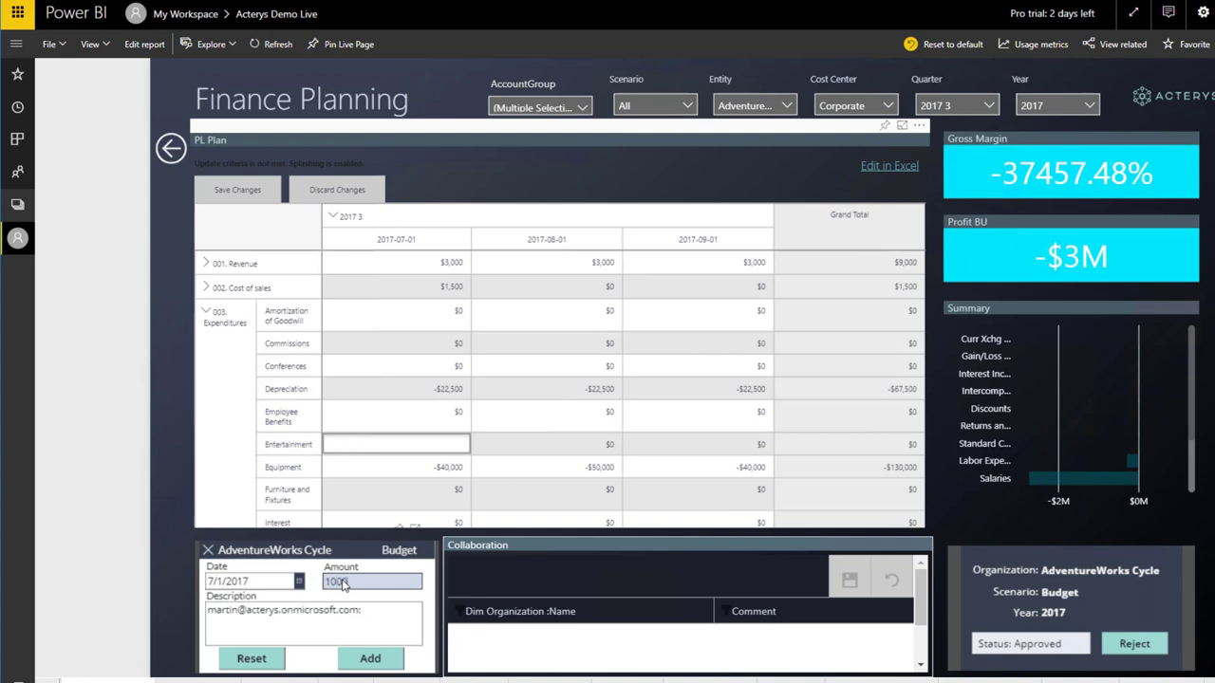
{"action": "type", "text": "00"}
{"action": "key", "text": "Tab"}
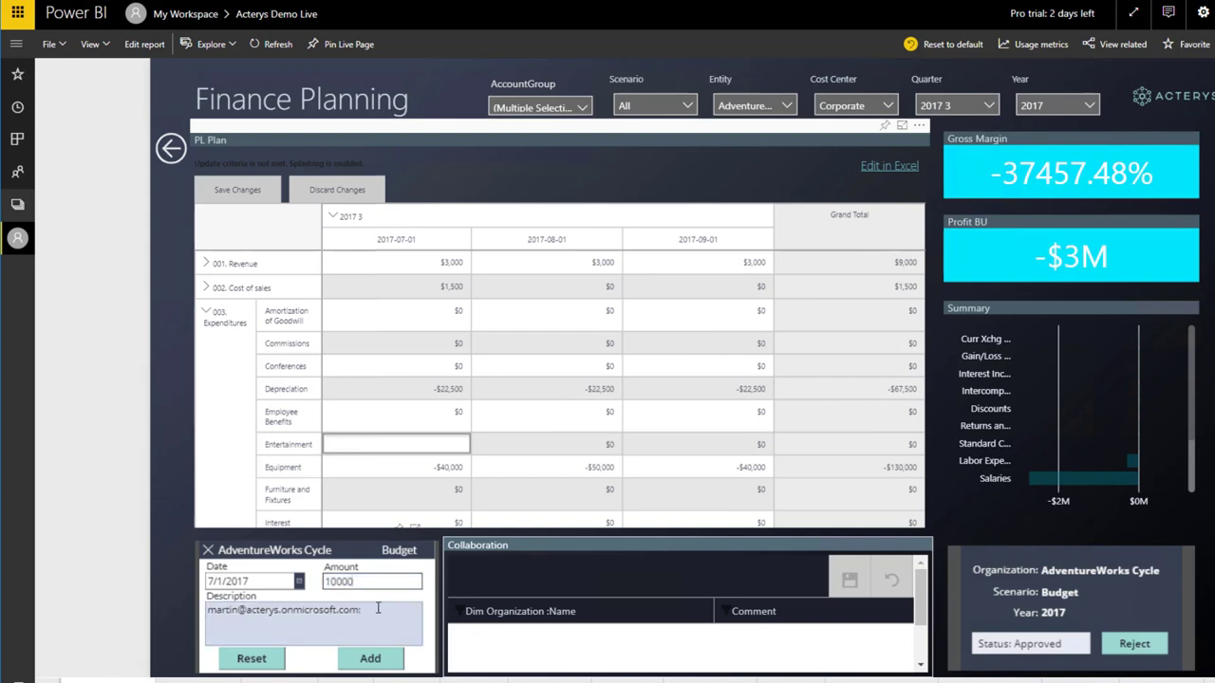
{"action": "left_click", "coordinate": [245, 608]}
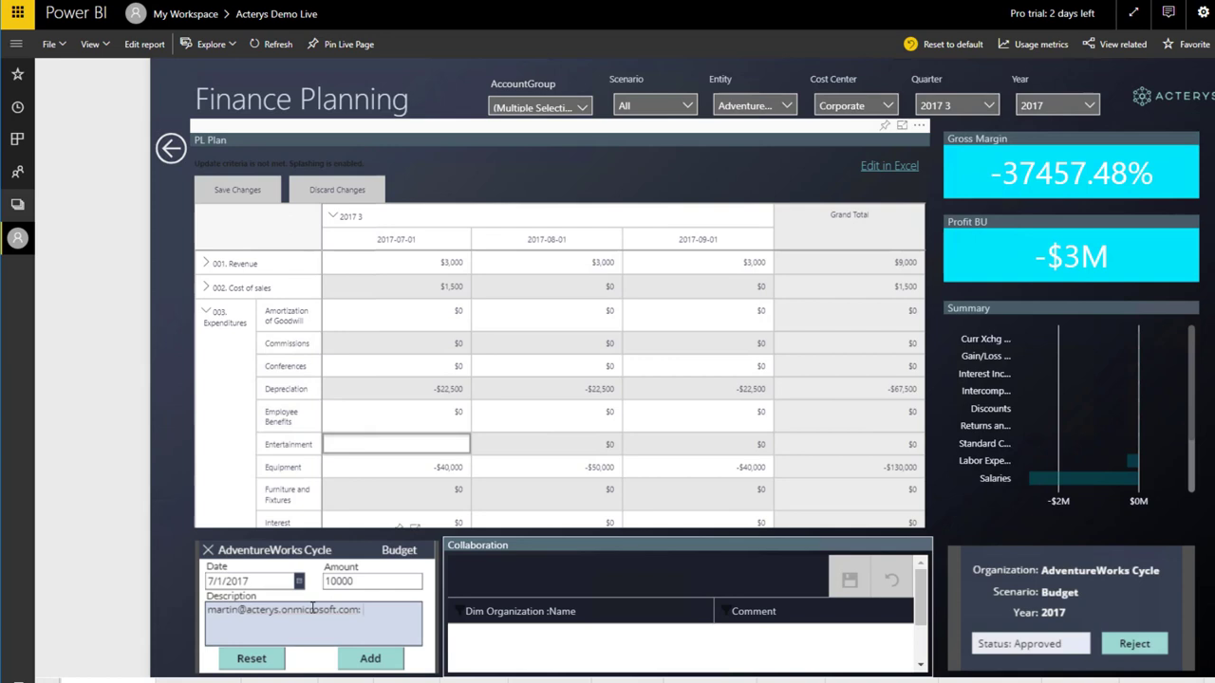
{"action": "type", "text": "Cinfer"}
{"action": "type", "text": "nce"}
{"action": "left_click", "coordinate": [363, 664]}
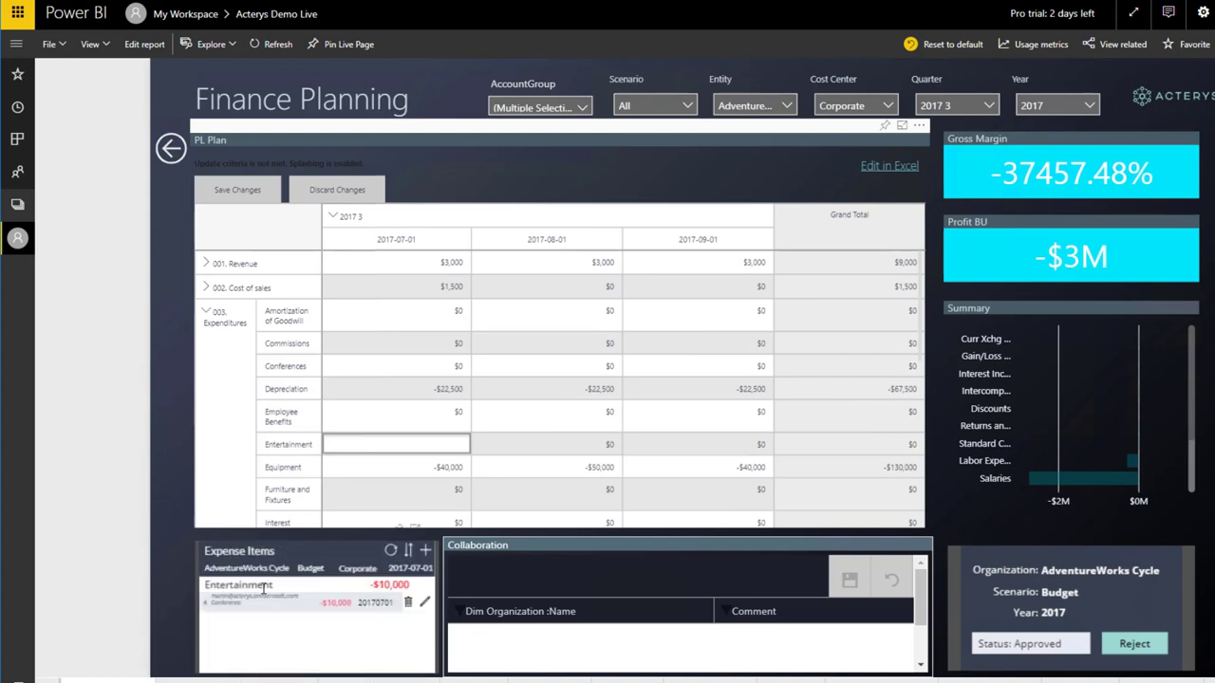
Step: Add a second July Entertainment expense item: 20000, 'marketing campaign'
{"action": "left_click", "coordinate": [389, 444]}
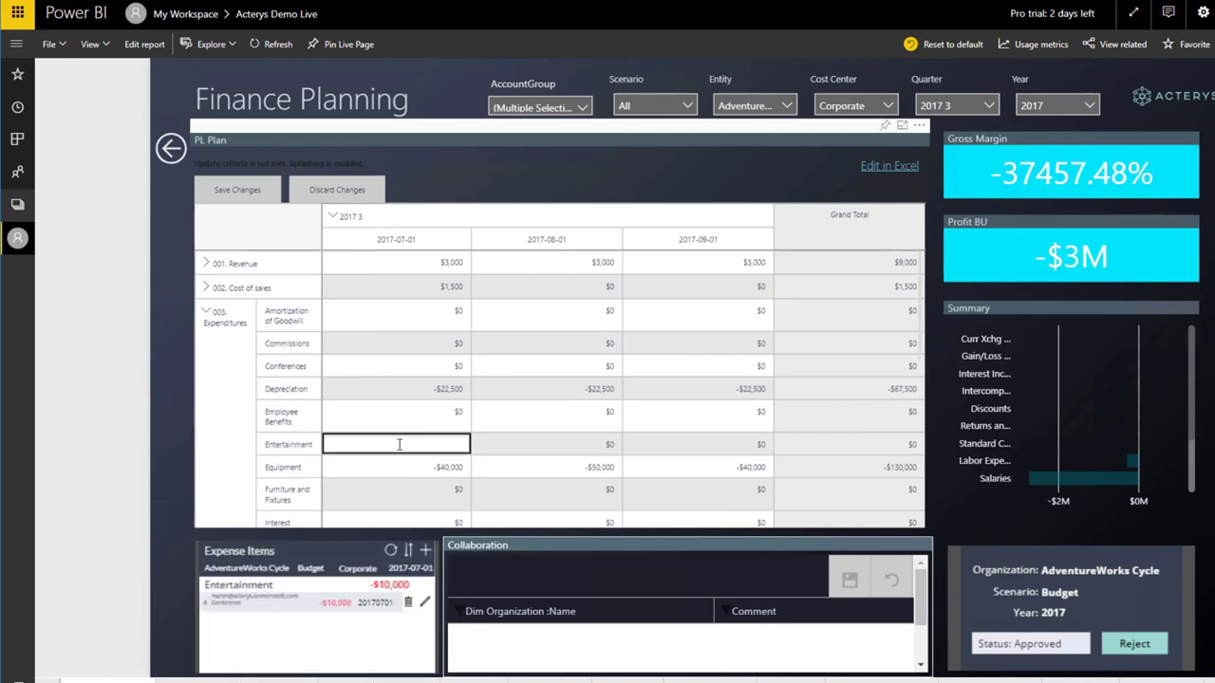
{"action": "left_click", "coordinate": [425, 550]}
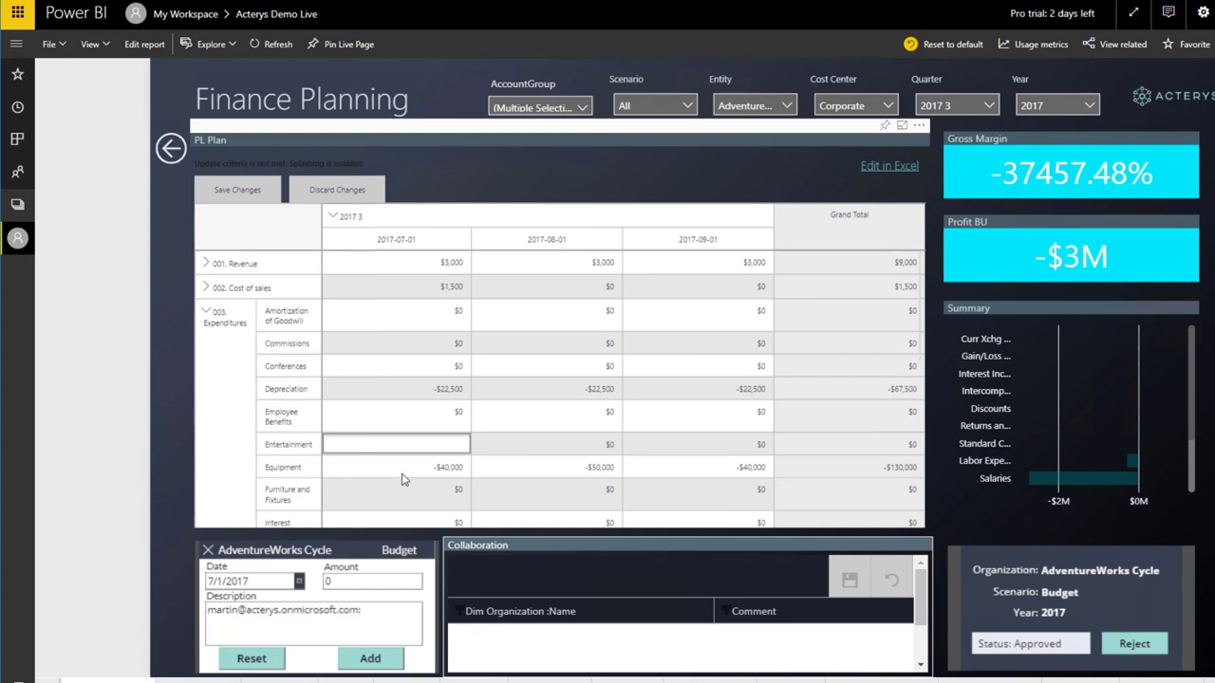
{"action": "left_click", "coordinate": [351, 590]}
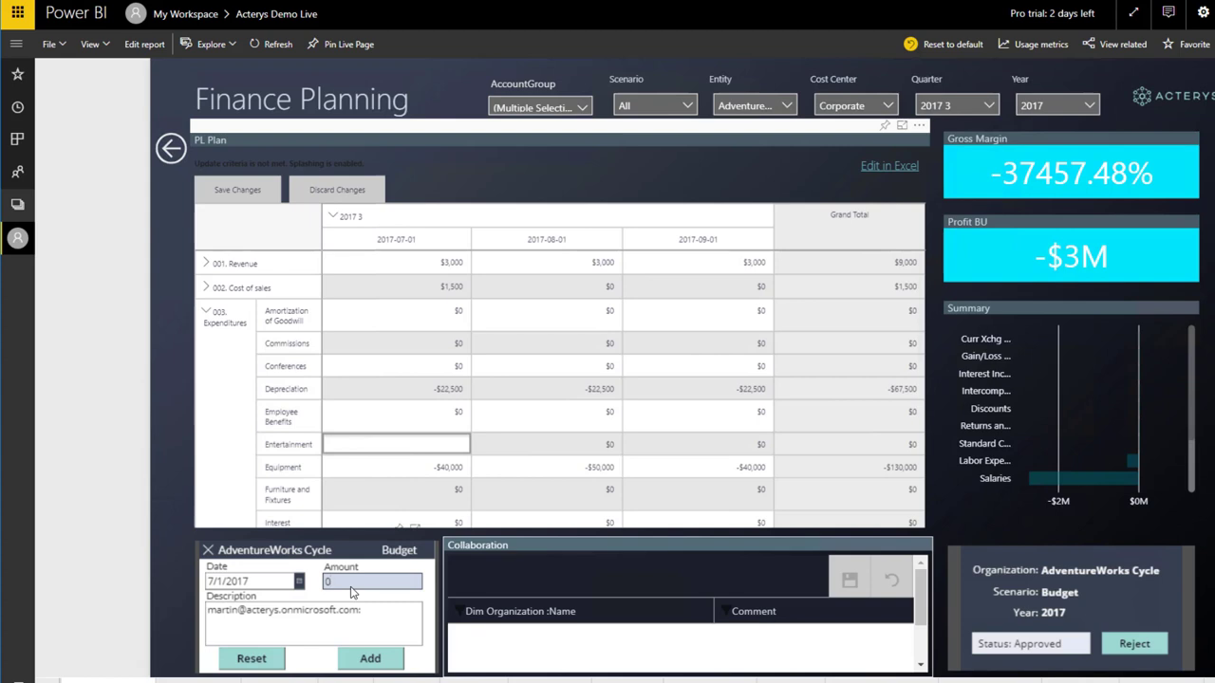
{"action": "type", "text": "20000"}
{"action": "left_click", "coordinate": [386, 608]}
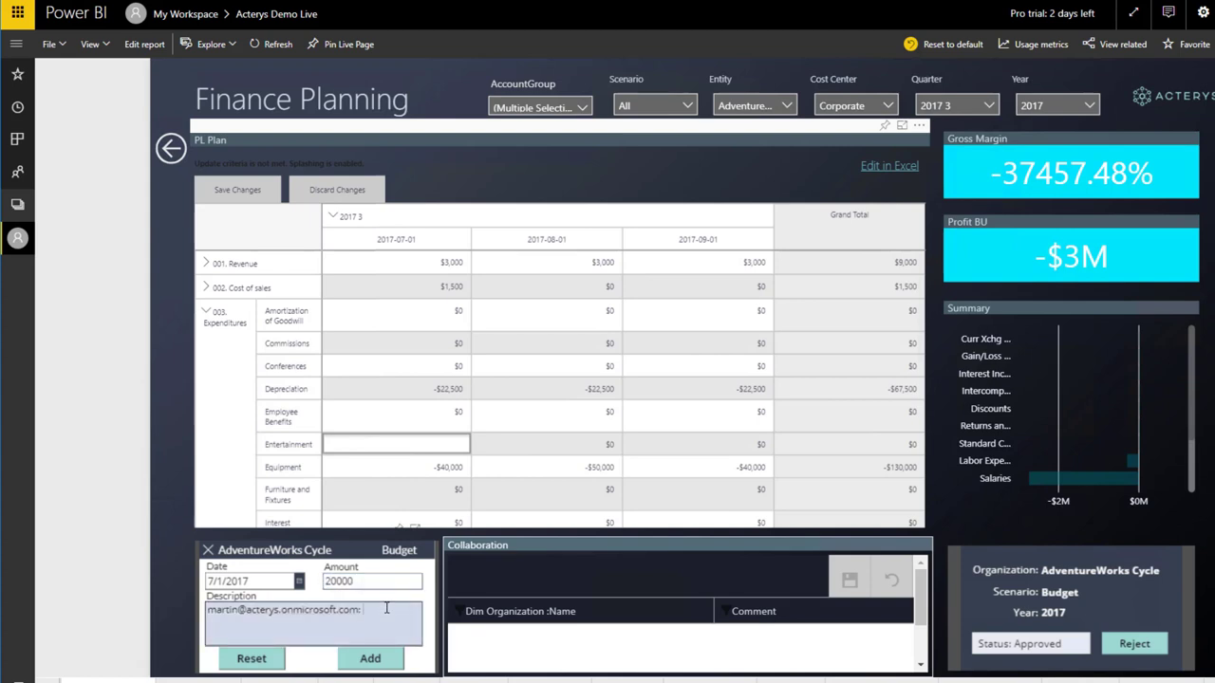
{"action": "type", "text": "marketing c"}
{"action": "type", "text": "ampaign"}
{"action": "left_click", "coordinate": [380, 668]}
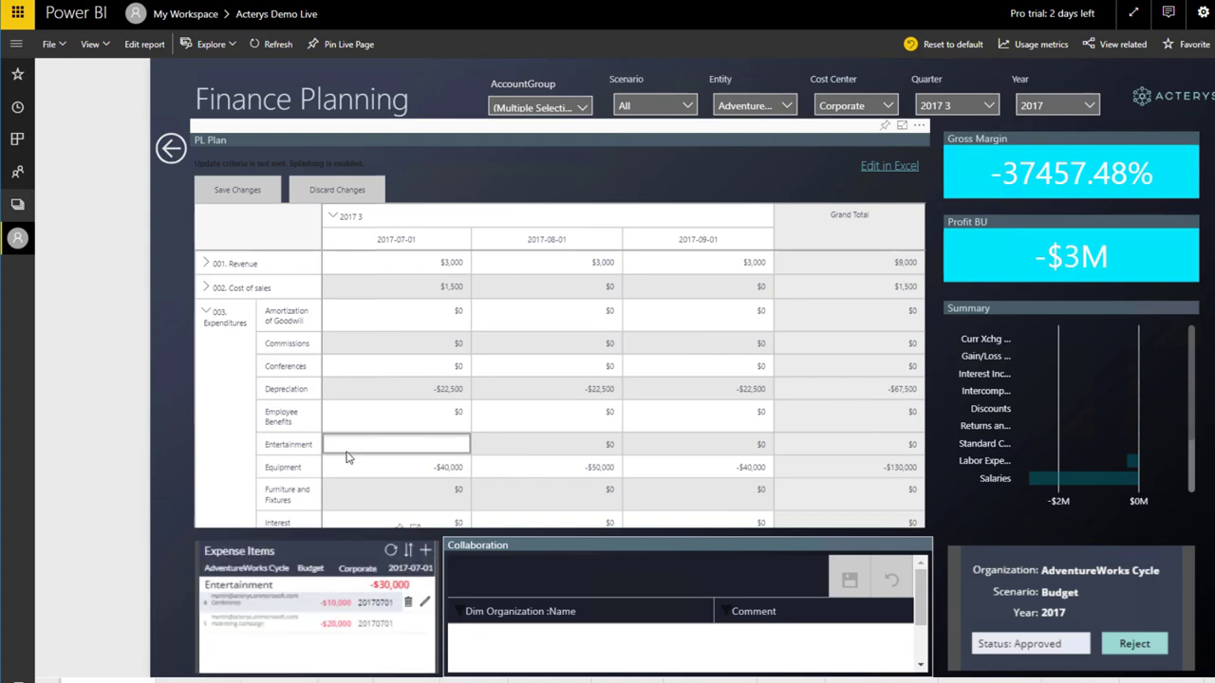
Step: Collapse the PL Plan to quarterly totals and open the 2017 3 Entertainment value
{"action": "left_click", "coordinate": [398, 443]}
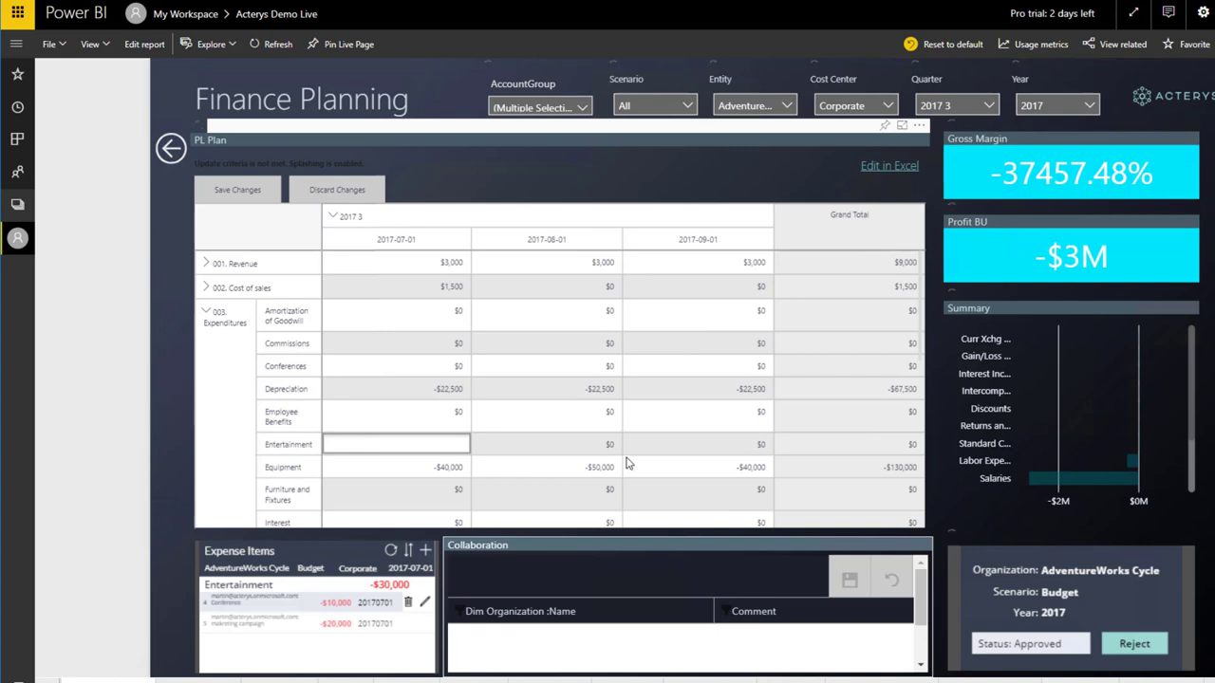
{"action": "left_click", "coordinate": [617, 456]}
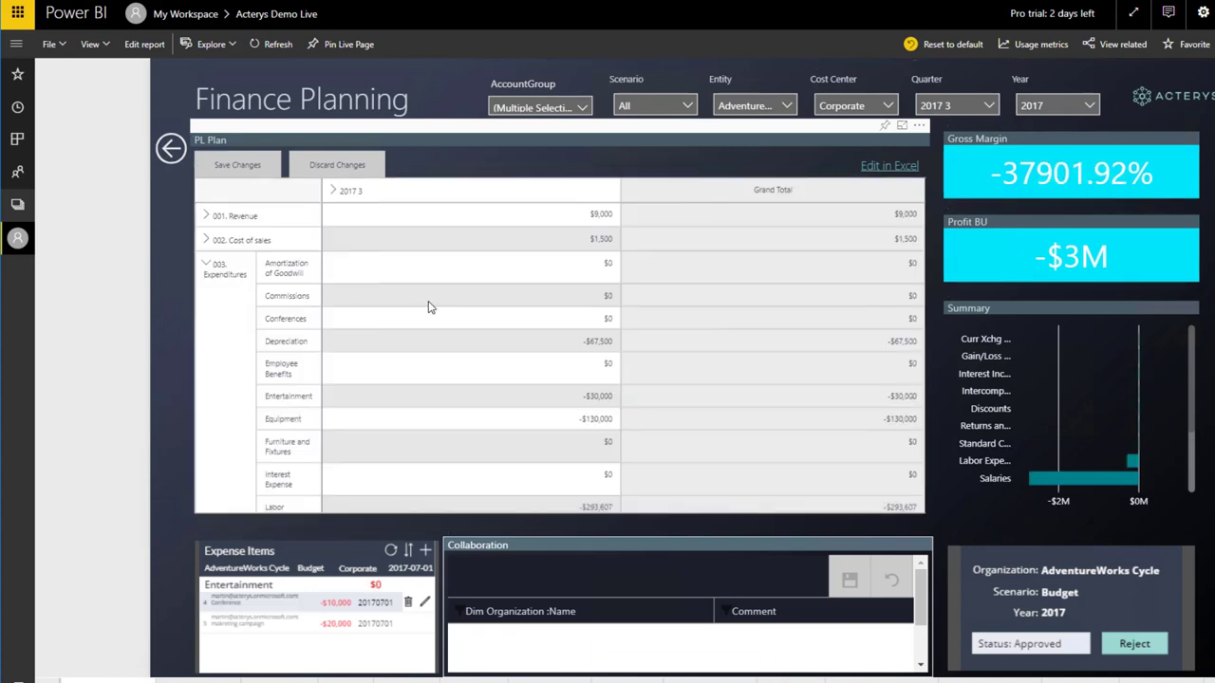
{"action": "scroll", "coordinate": [428, 306], "scroll_direction": "down", "scroll_amount": 3}
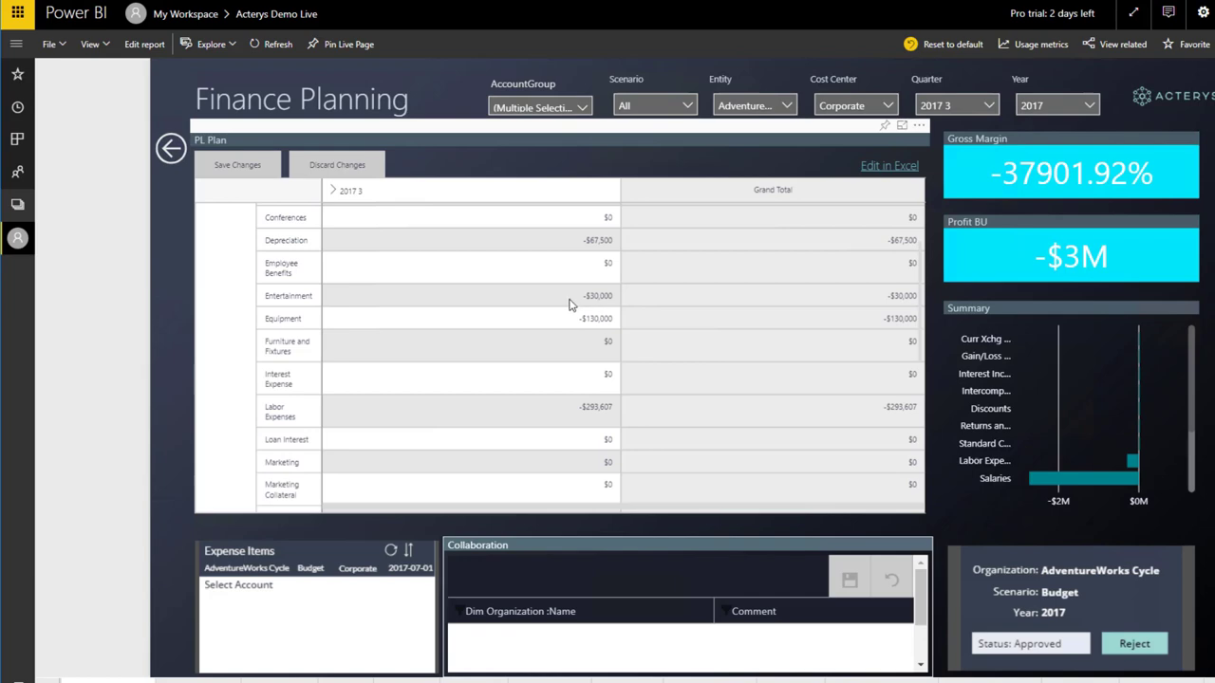
{"action": "double_click", "coordinate": [591, 298]}
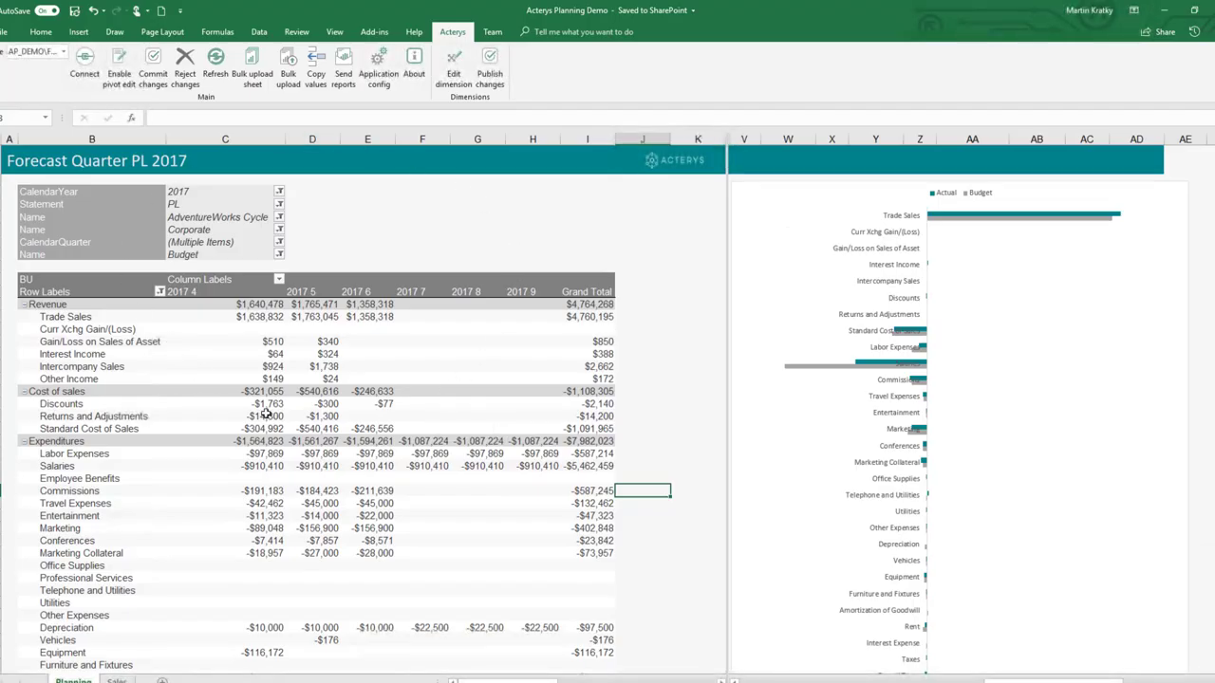
{"action": "mouse_move", "coordinate": [267, 416]}
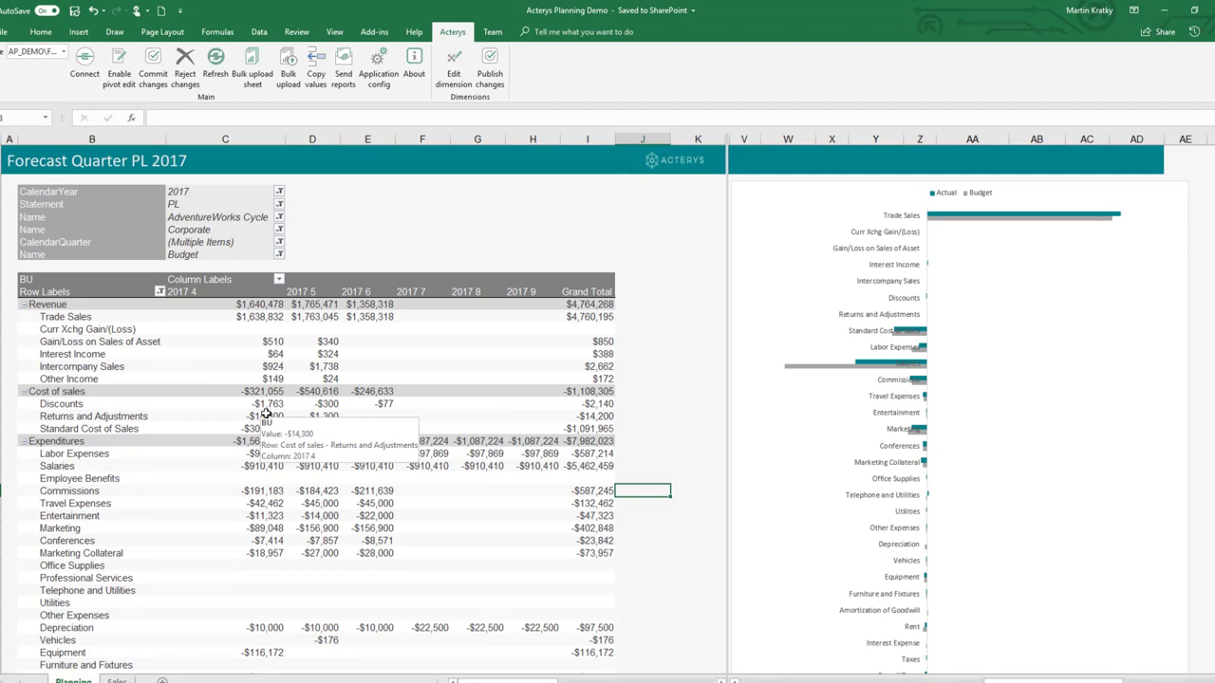
Step: Refresh the Forecast Quarter PL 2017 pivot from the Acterys ribbon to load the write-backs
{"action": "left_click", "coordinate": [403, 314]}
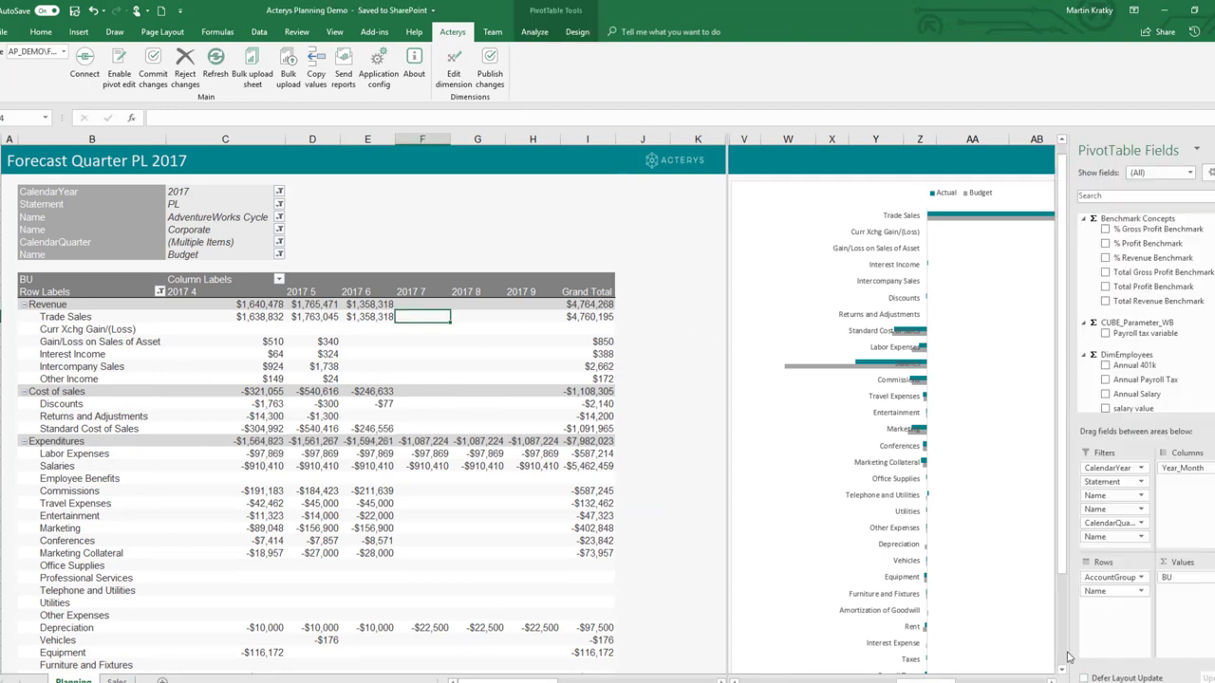
{"action": "left_click", "coordinate": [216, 67]}
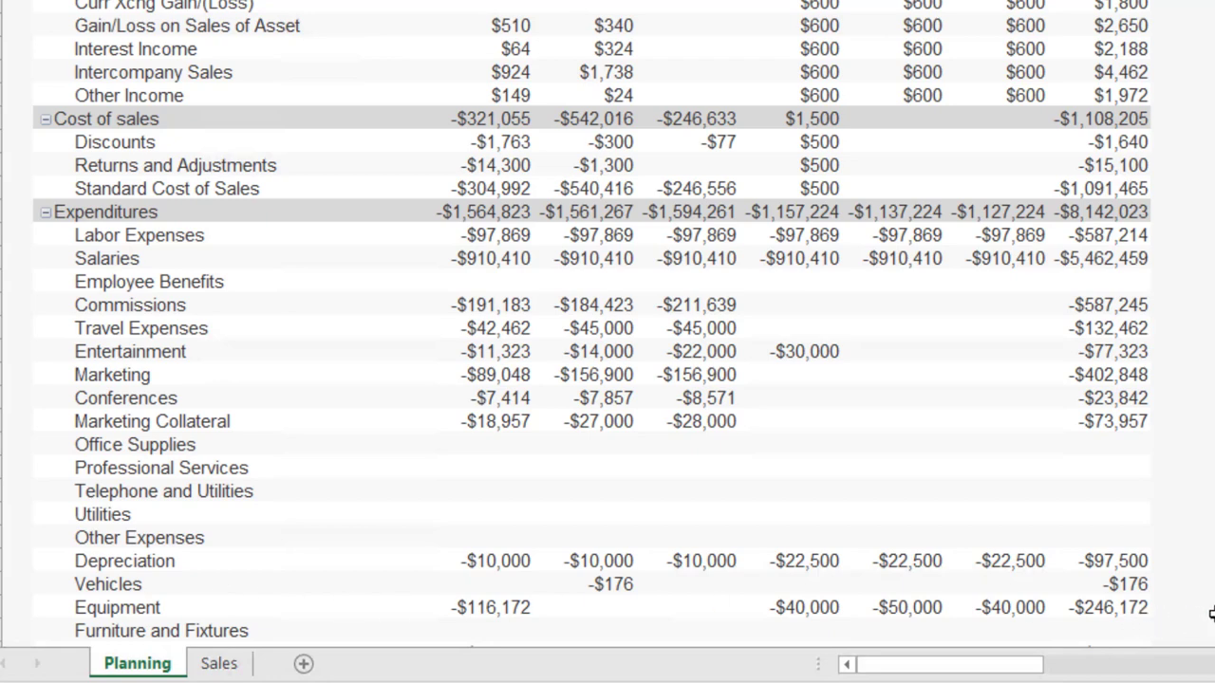
Step: Enter -$100,000 for Marketing in 2017 7 and fill it across 2017 8 and 9
{"action": "left_click", "coordinate": [813, 400]}
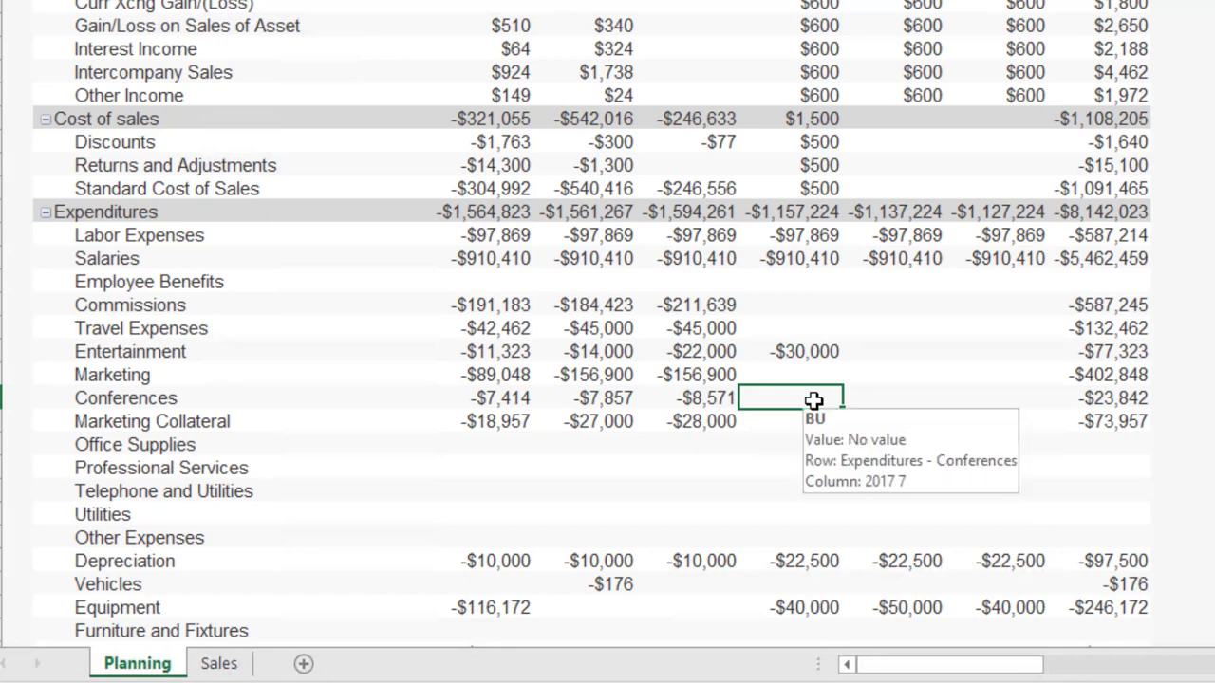
{"action": "left_click", "coordinate": [799, 420]}
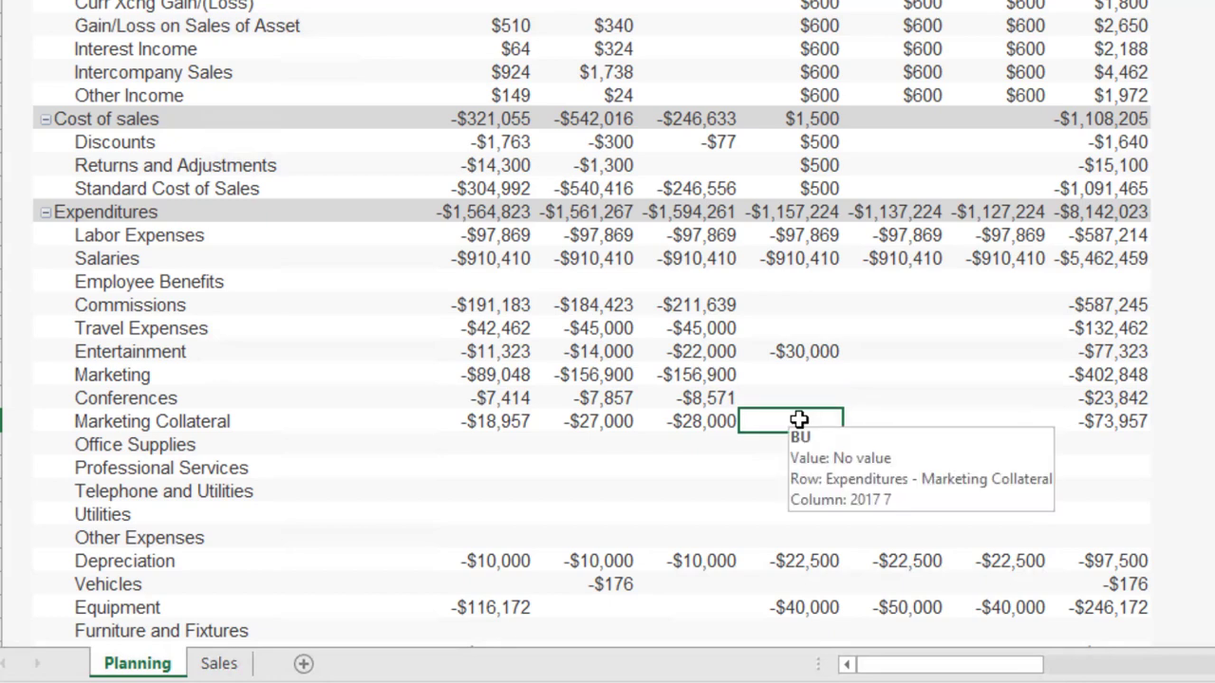
{"action": "type", "text": "-"}
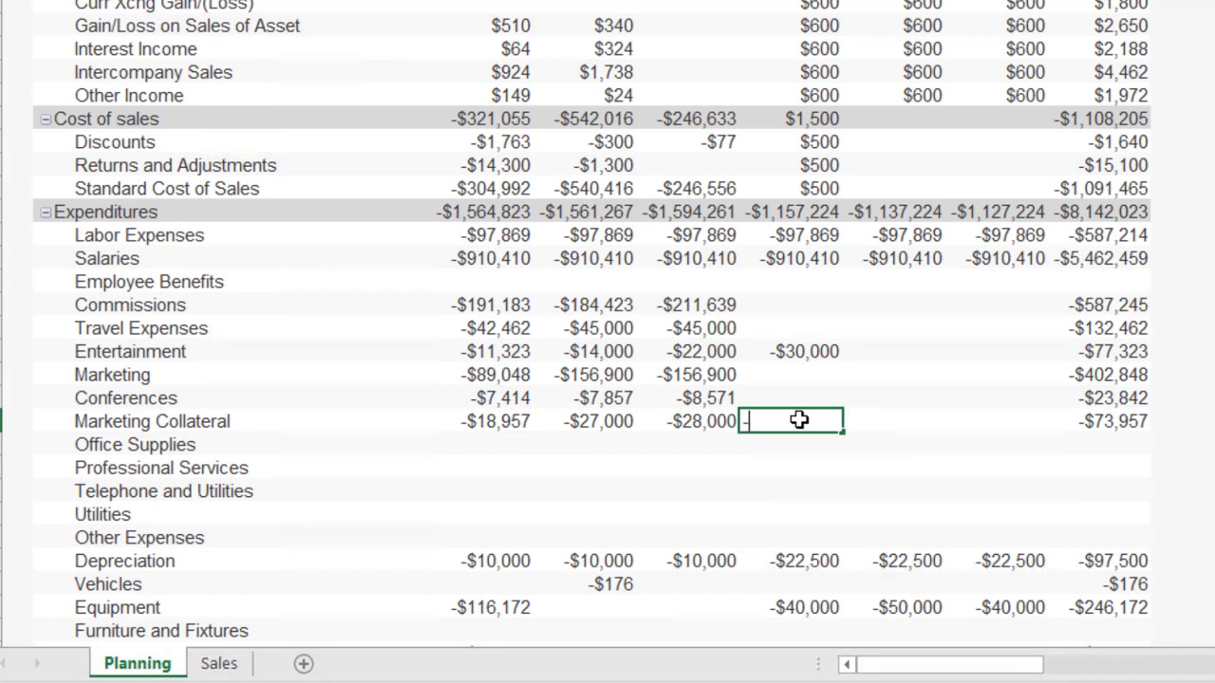
{"action": "key", "text": "Escape"}
{"action": "left_click", "coordinate": [809, 380]}
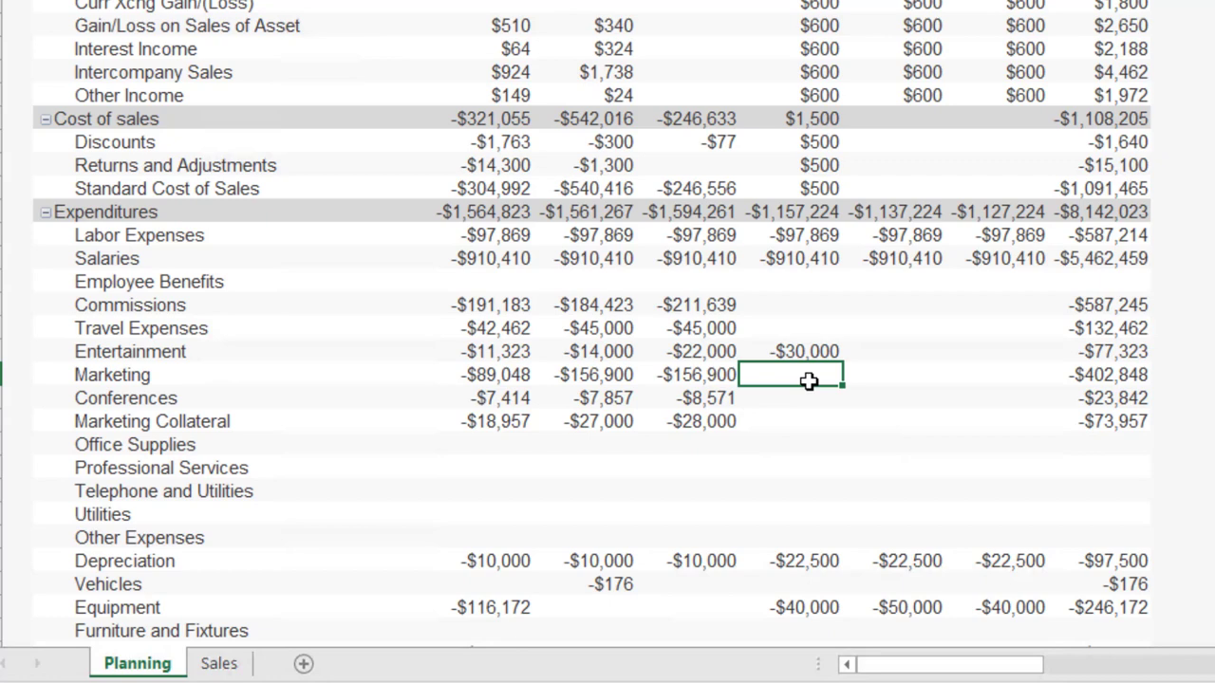
{"action": "type", "text": "-$100,00"}
{"action": "type", "text": "0"}
{"action": "key", "text": "ctrl+Return"}
{"action": "left_click_drag", "start_coordinate": [844, 387], "coordinate": [1044, 380]}
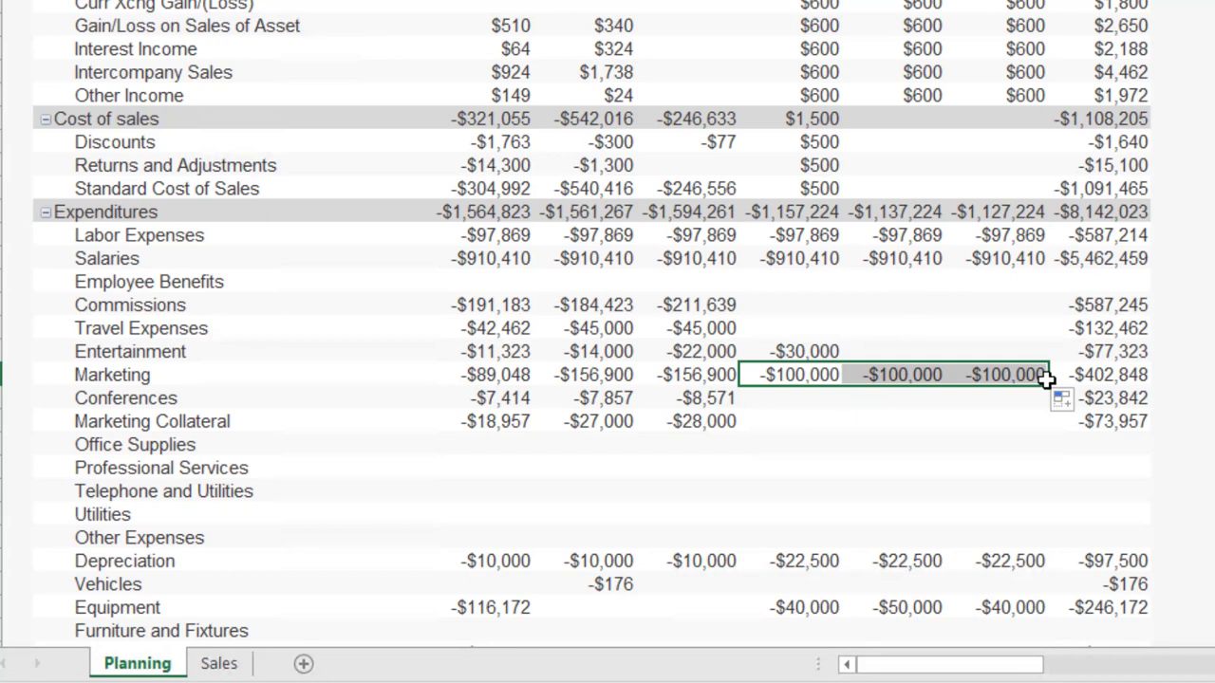
Step: Set Conferences to =F31*.2 (-$20,000) for 2017 7 and fill it through 2017 9
{"action": "left_click", "coordinate": [805, 395]}
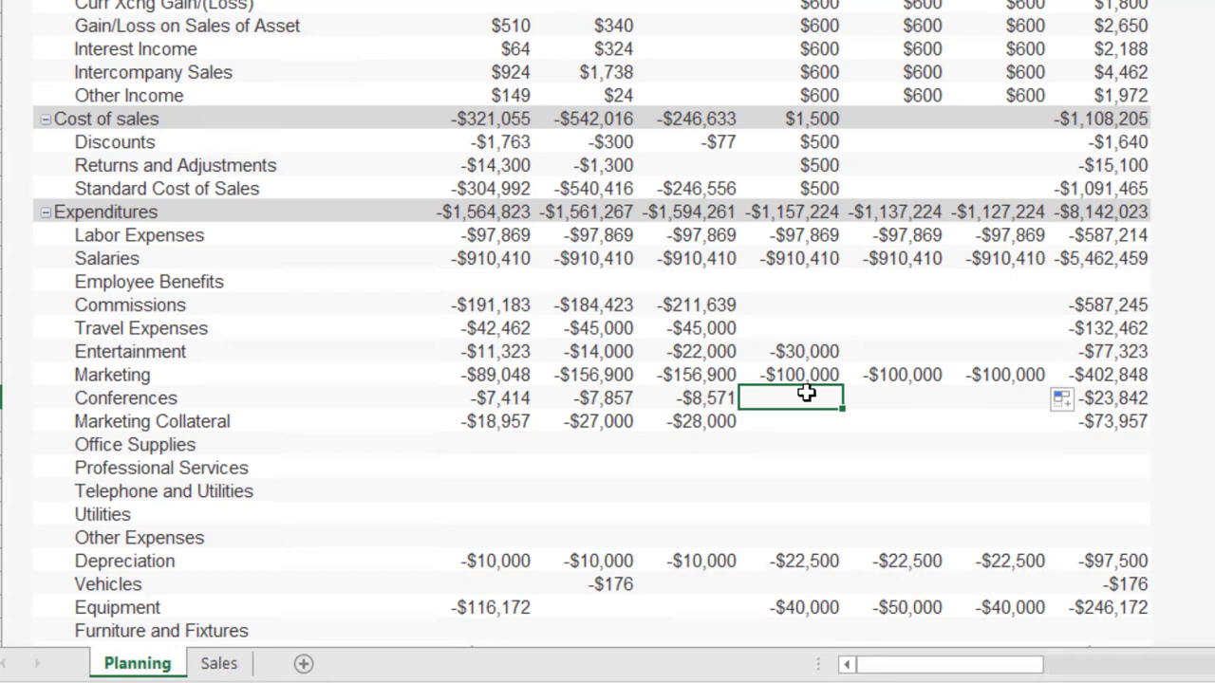
{"action": "type", "text": "=f"}
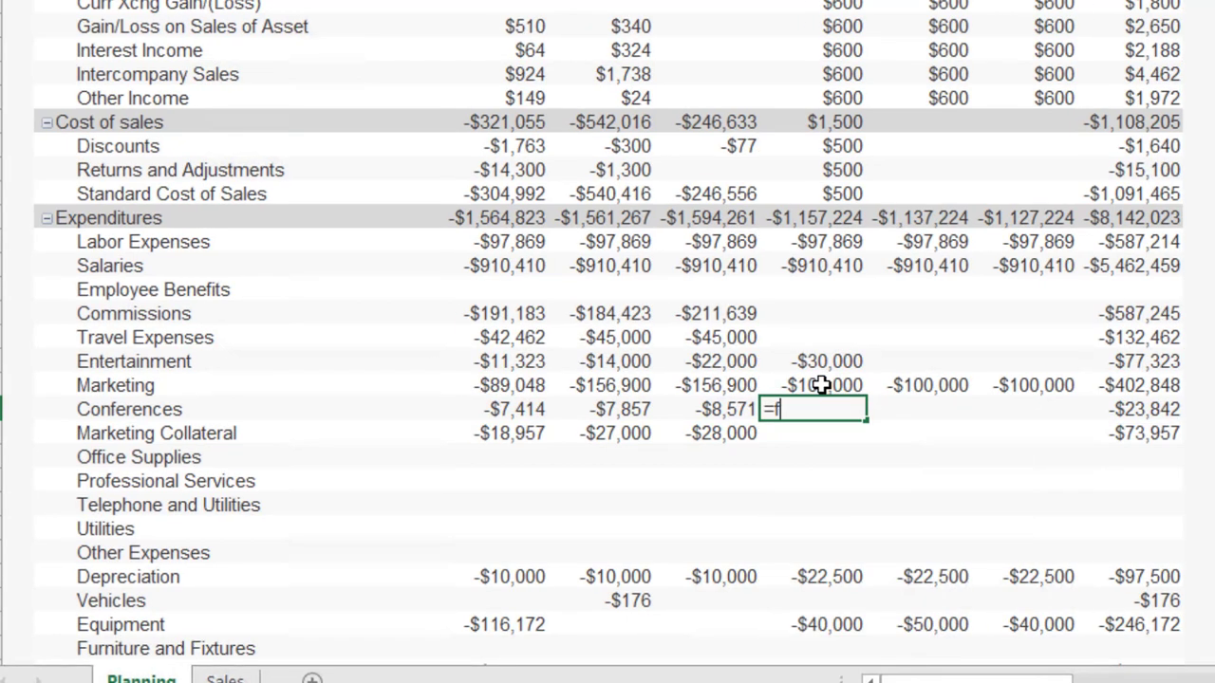
{"action": "type", "text": "31"}
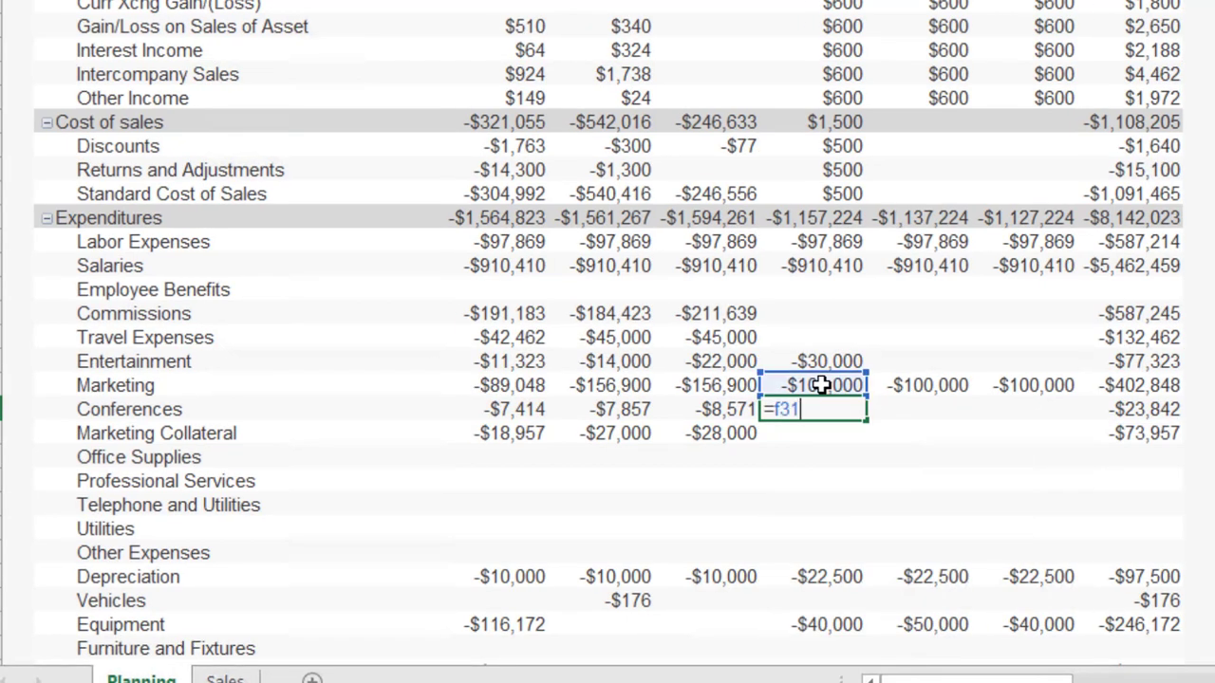
{"action": "type", "text": "*.2"}
{"action": "key", "text": "Return"}
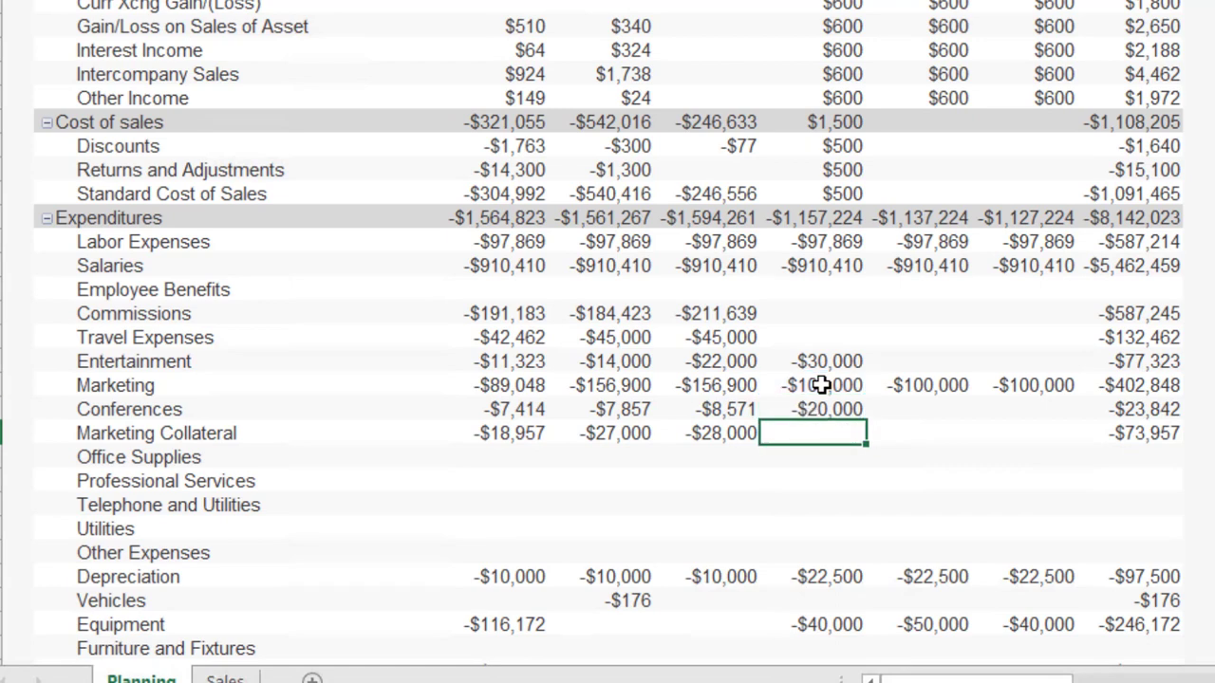
{"action": "left_click", "coordinate": [802, 414]}
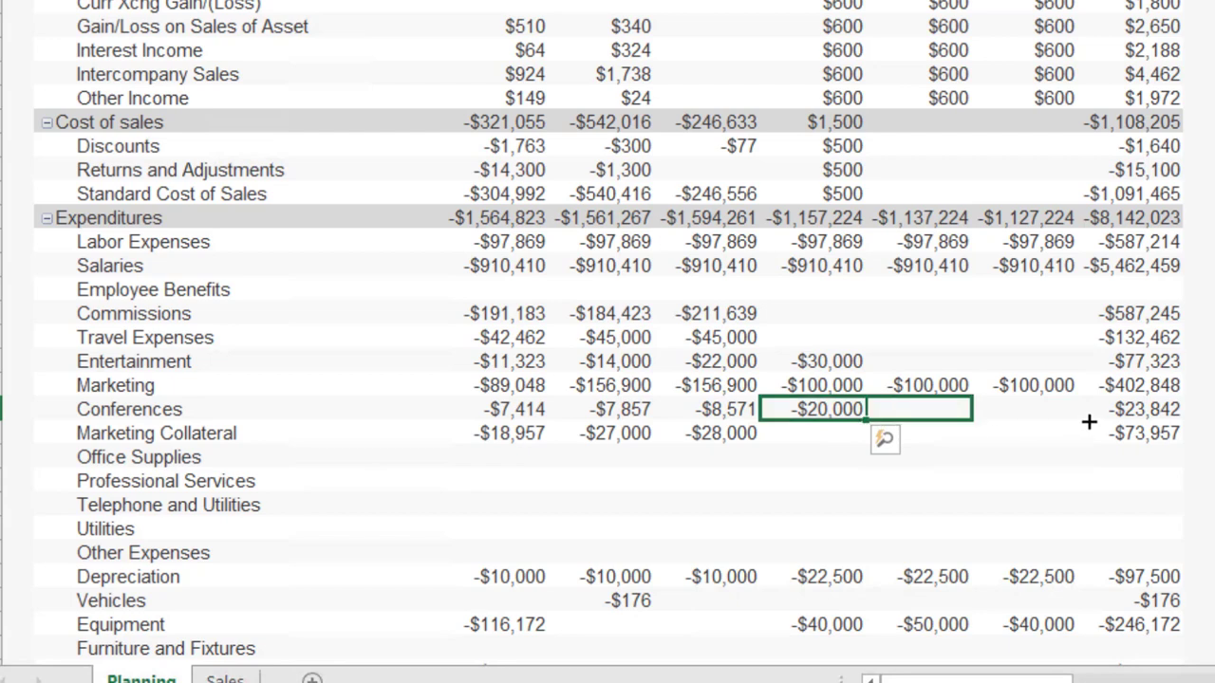
{"action": "left_click_drag", "start_coordinate": [881, 421], "coordinate": [1030, 435]}
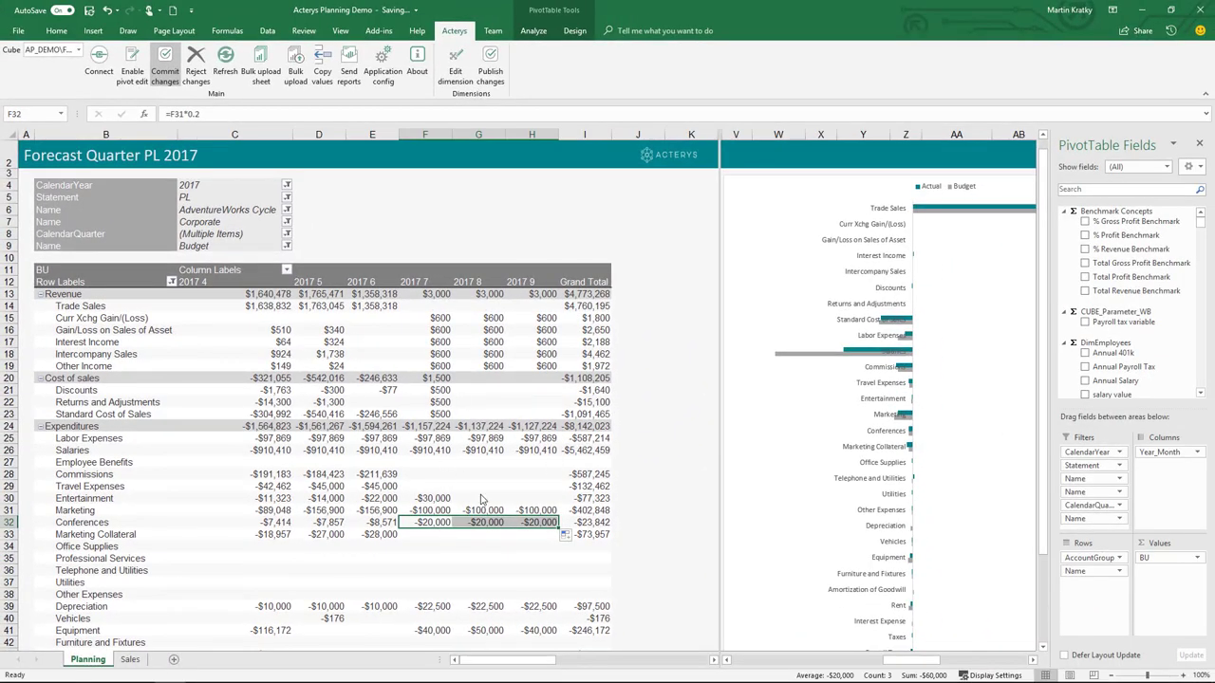
Step: Commit the Marketing and Conferences values, refresh the pivot, and go to the Sales Planning sheet
{"action": "left_click", "coordinate": [640, 392]}
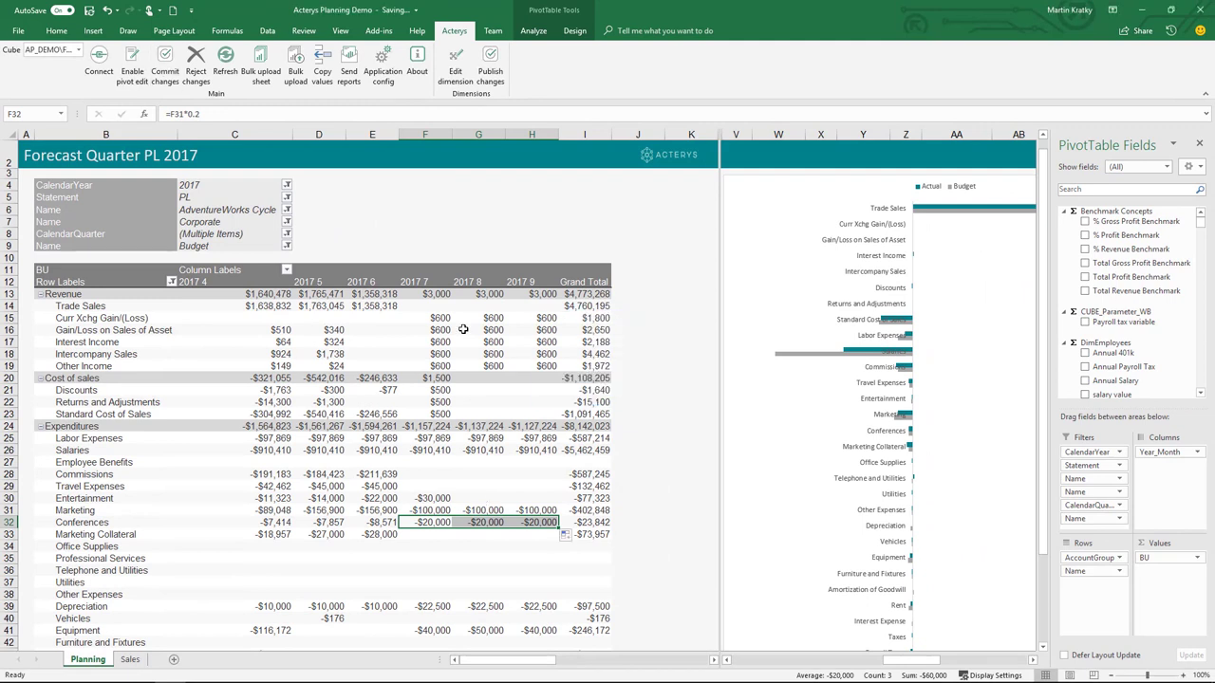
{"action": "left_click", "coordinate": [227, 69]}
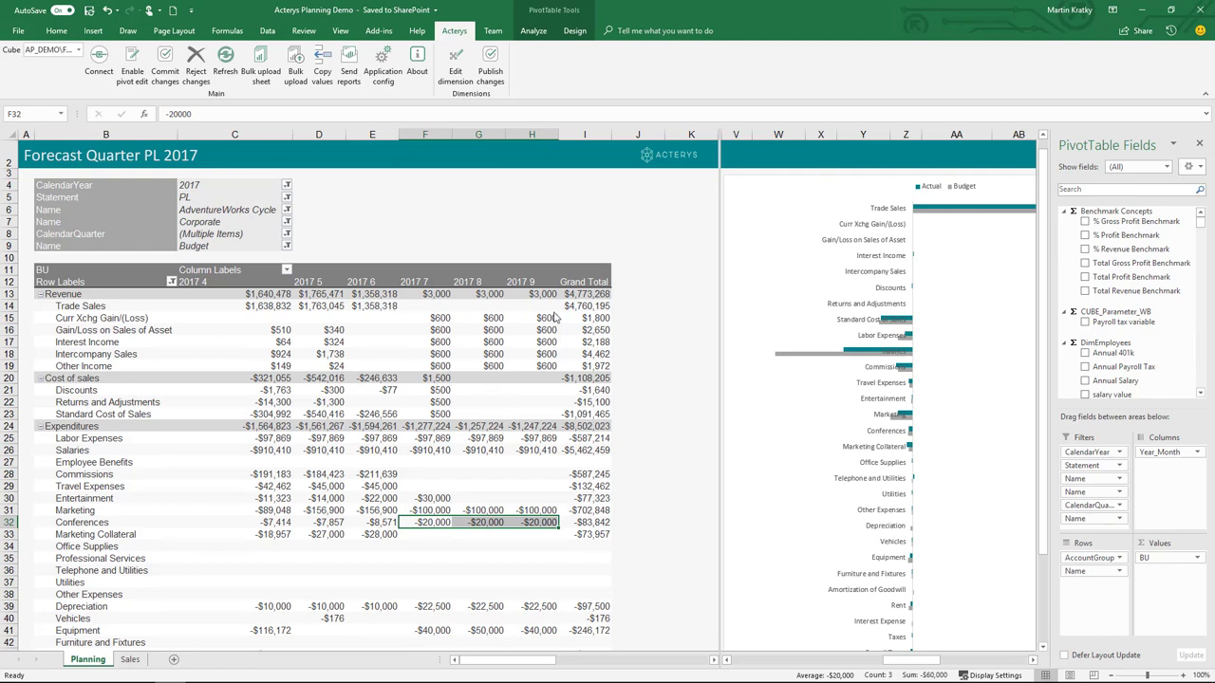
{"action": "left_click", "coordinate": [132, 661]}
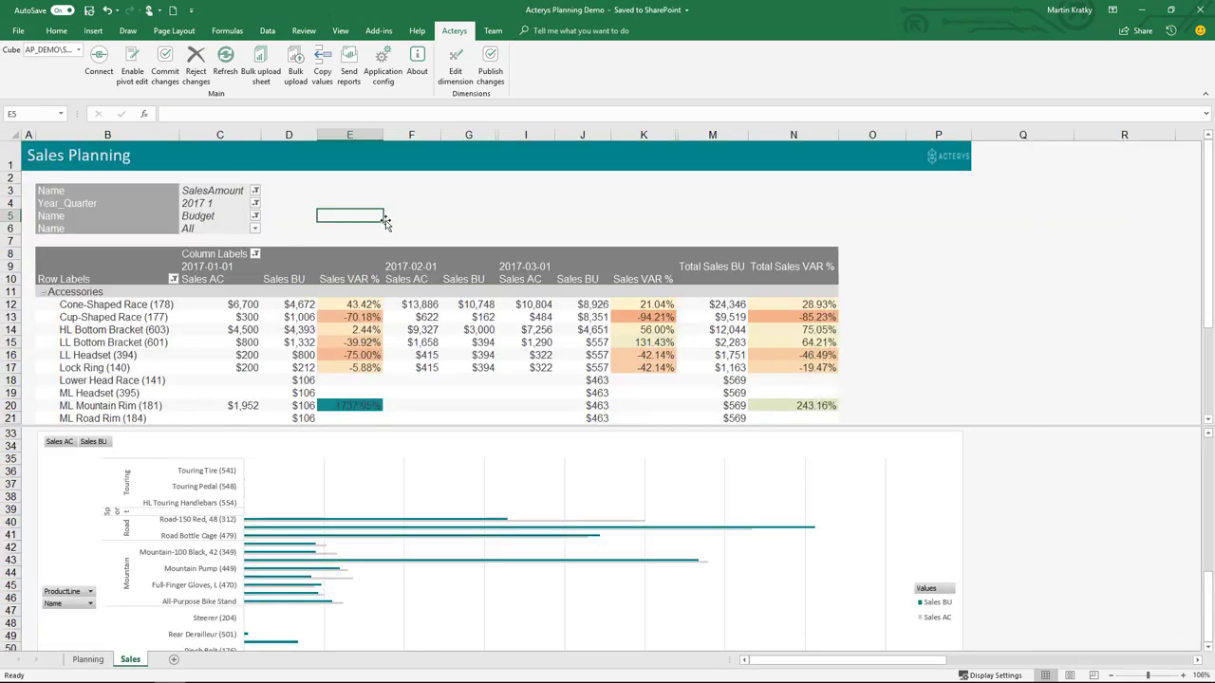
{"action": "left_click", "coordinate": [255, 205]}
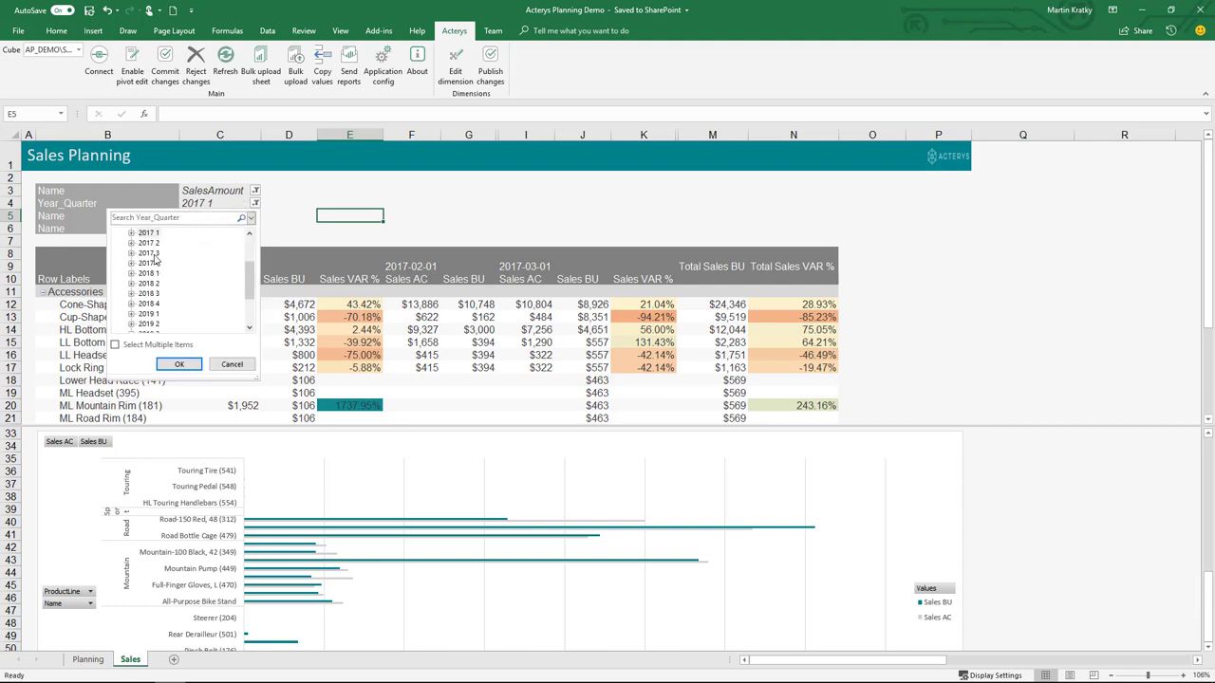
{"action": "left_click", "coordinate": [186, 364]}
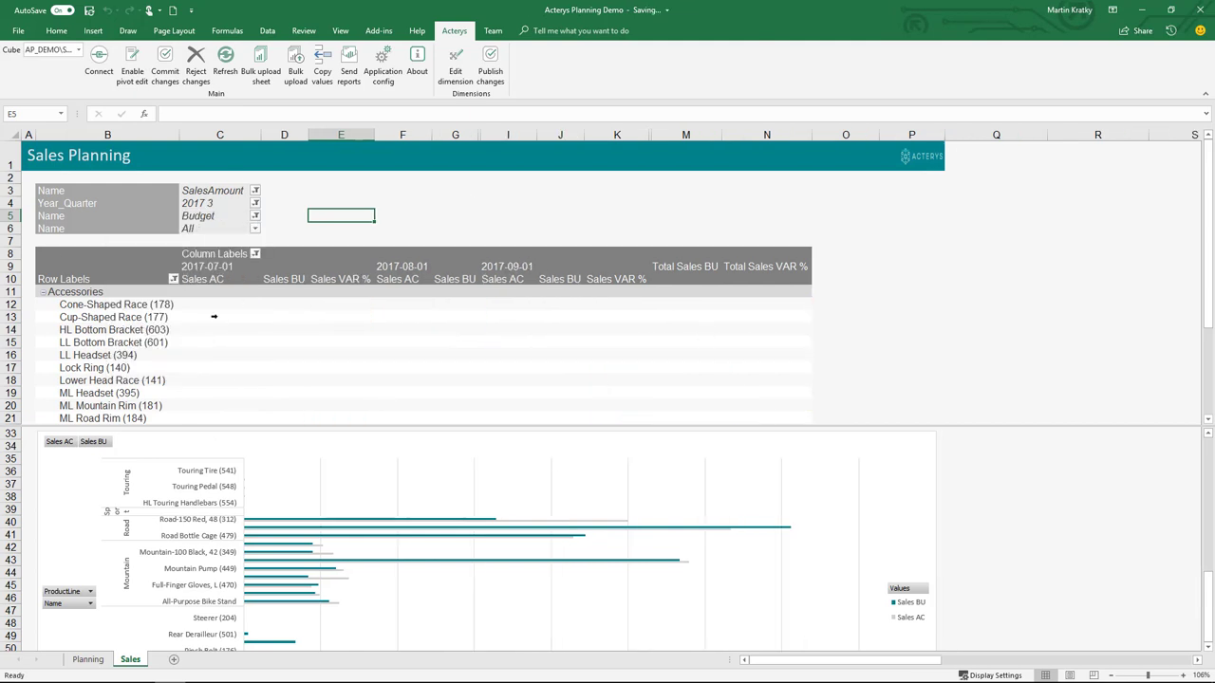
{"action": "mouse_move", "coordinate": [214, 316]}
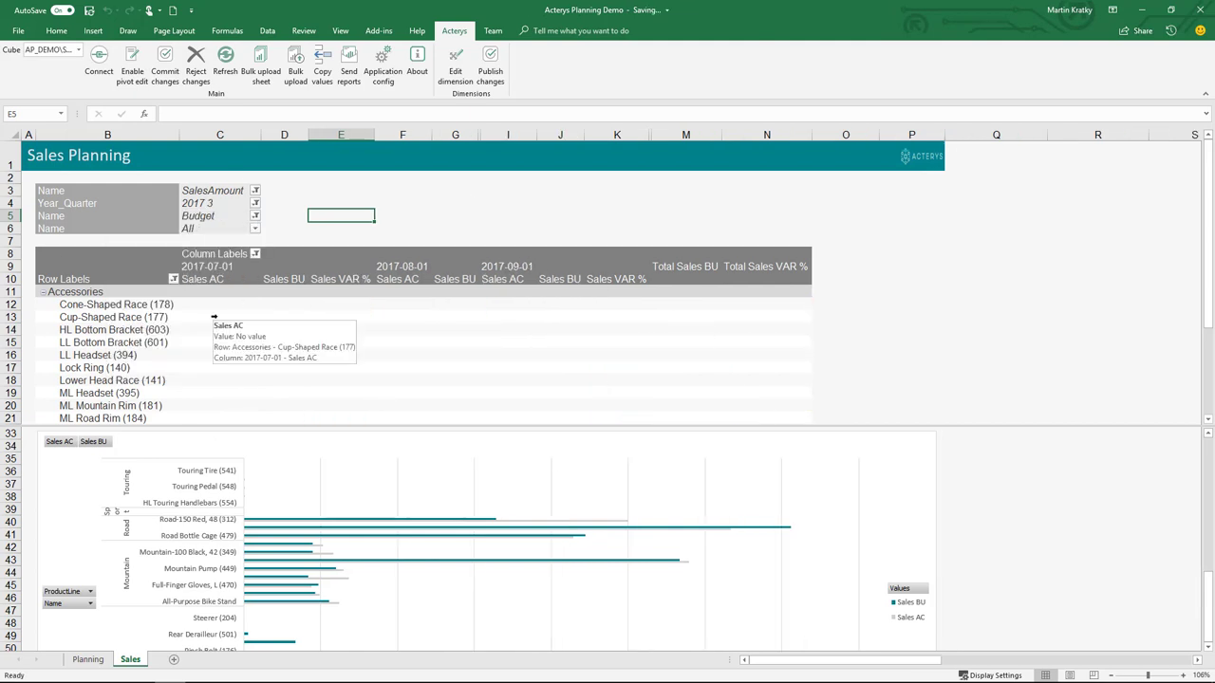
{"action": "left_click", "coordinate": [263, 307]}
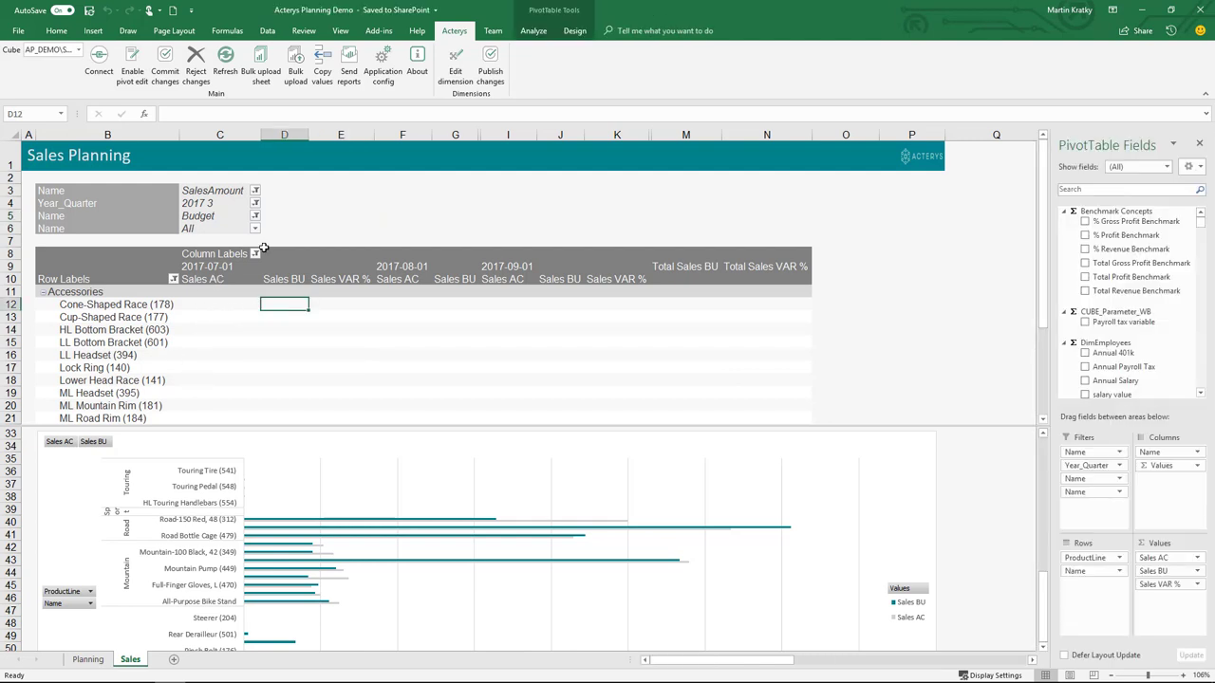
{"action": "left_click", "coordinate": [255, 229]}
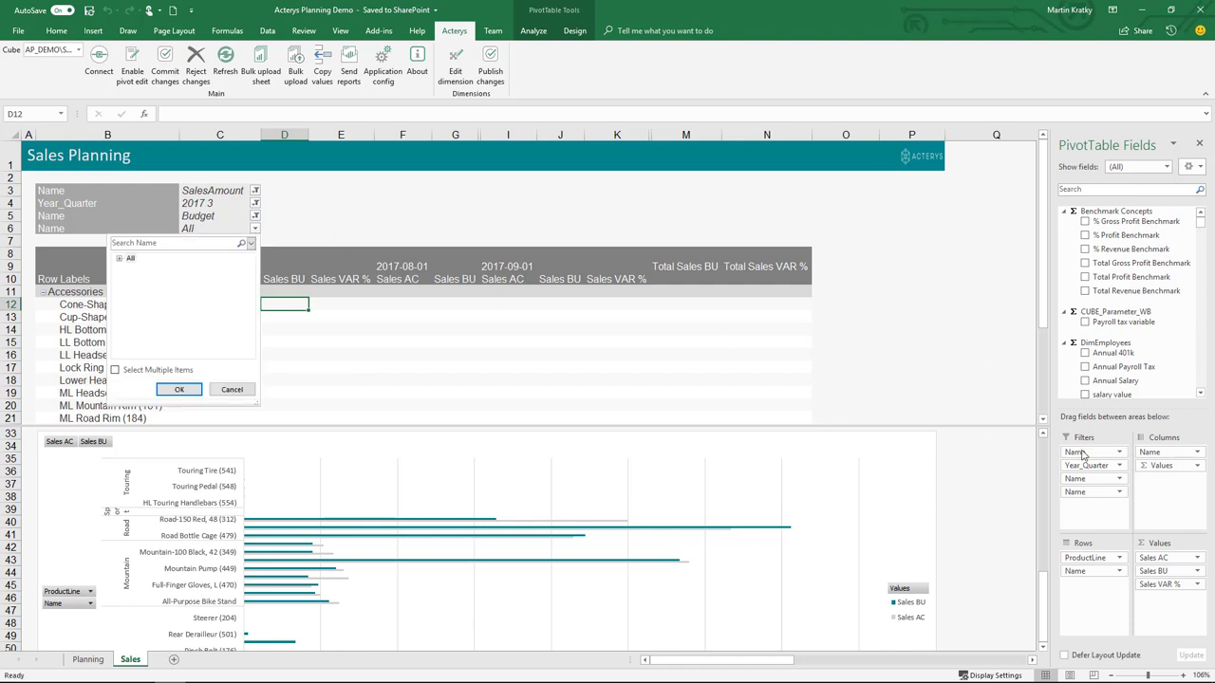
{"action": "left_click", "coordinate": [121, 260]}
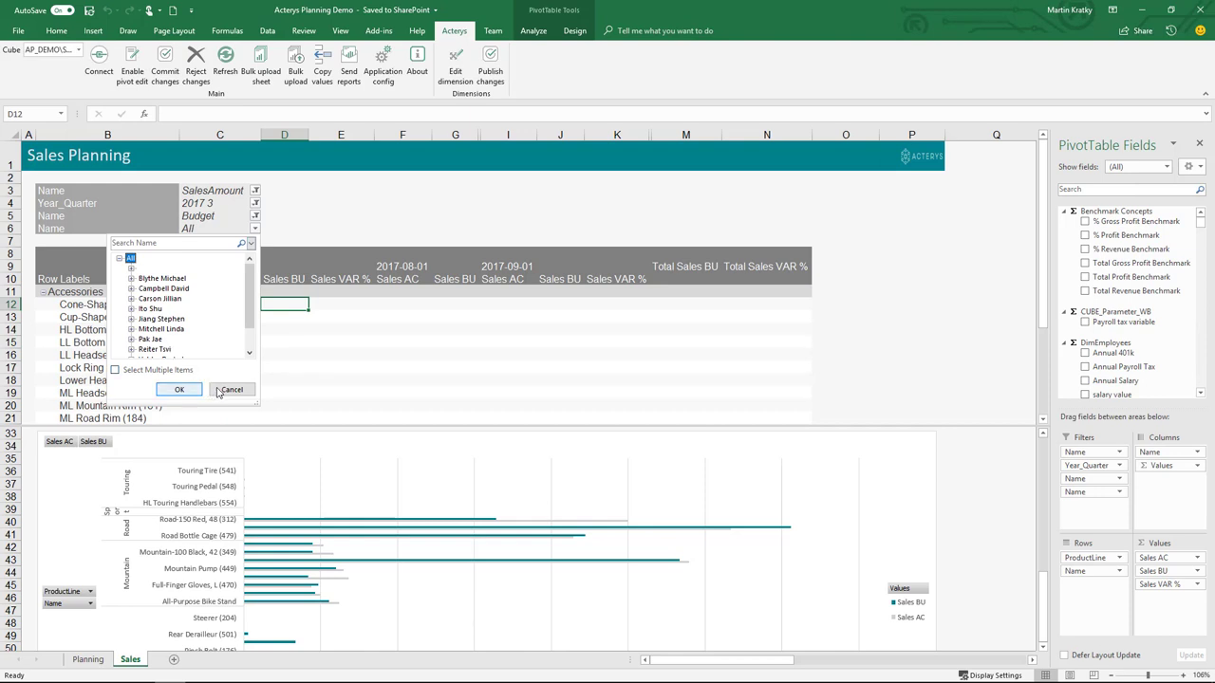
{"action": "left_click", "coordinate": [231, 390]}
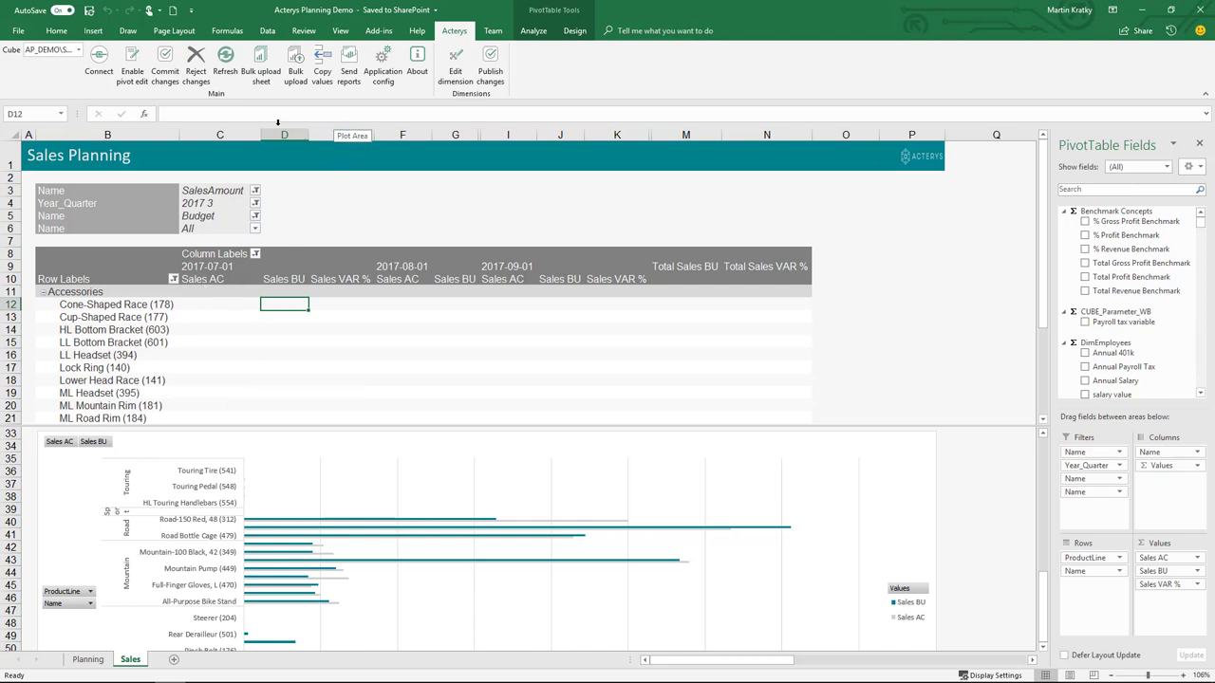
{"action": "left_click", "coordinate": [321, 76]}
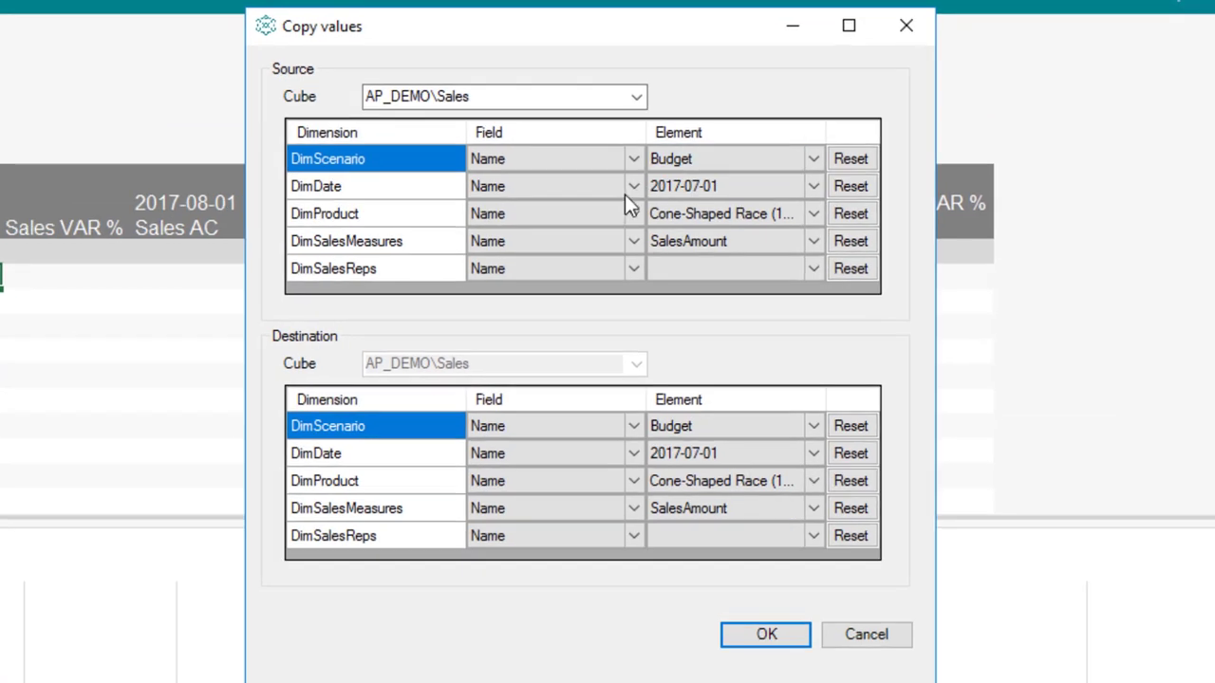
Step: Set the copy source to Budget, Year_Quarter 2017 2, with DimProduct cleared for all products
{"action": "left_click", "coordinate": [637, 192]}
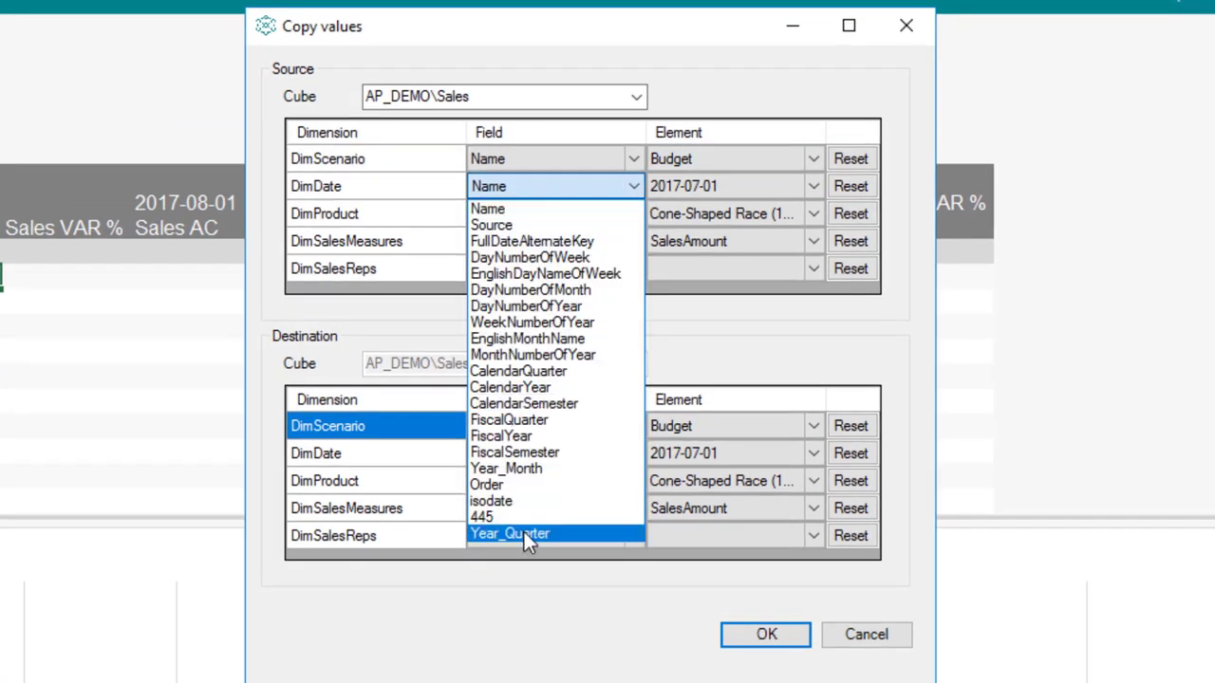
{"action": "left_click", "coordinate": [832, 201]}
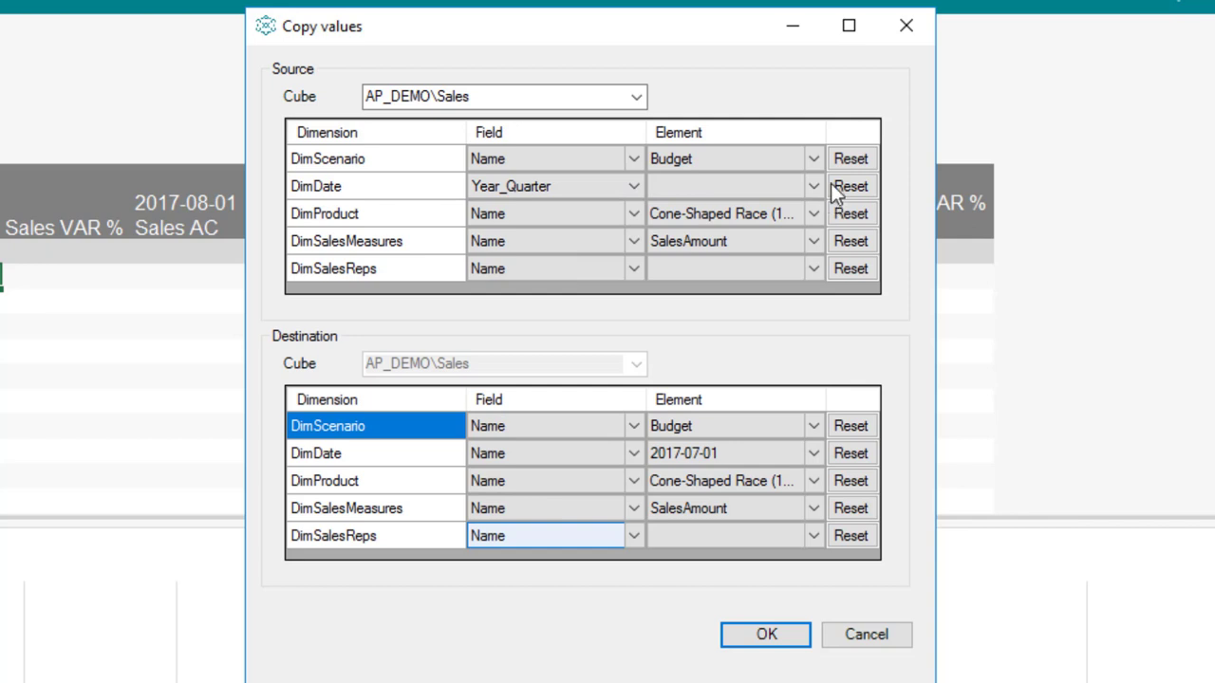
{"action": "left_click", "coordinate": [818, 187]}
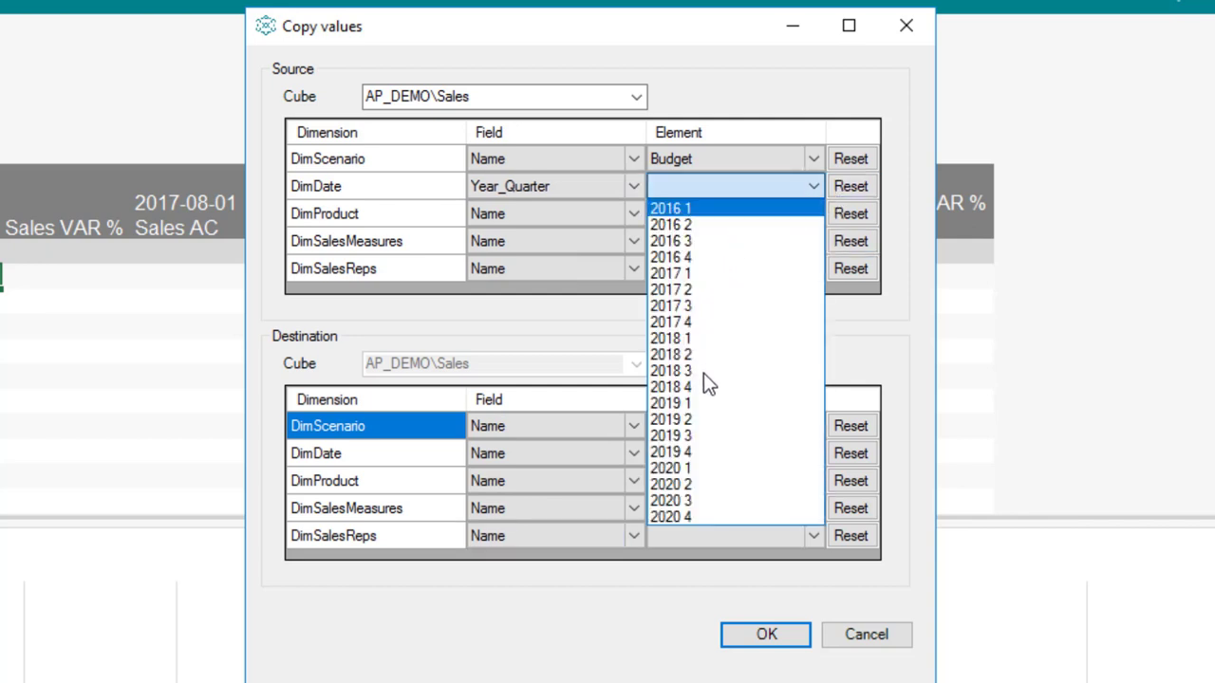
{"action": "left_click", "coordinate": [688, 290]}
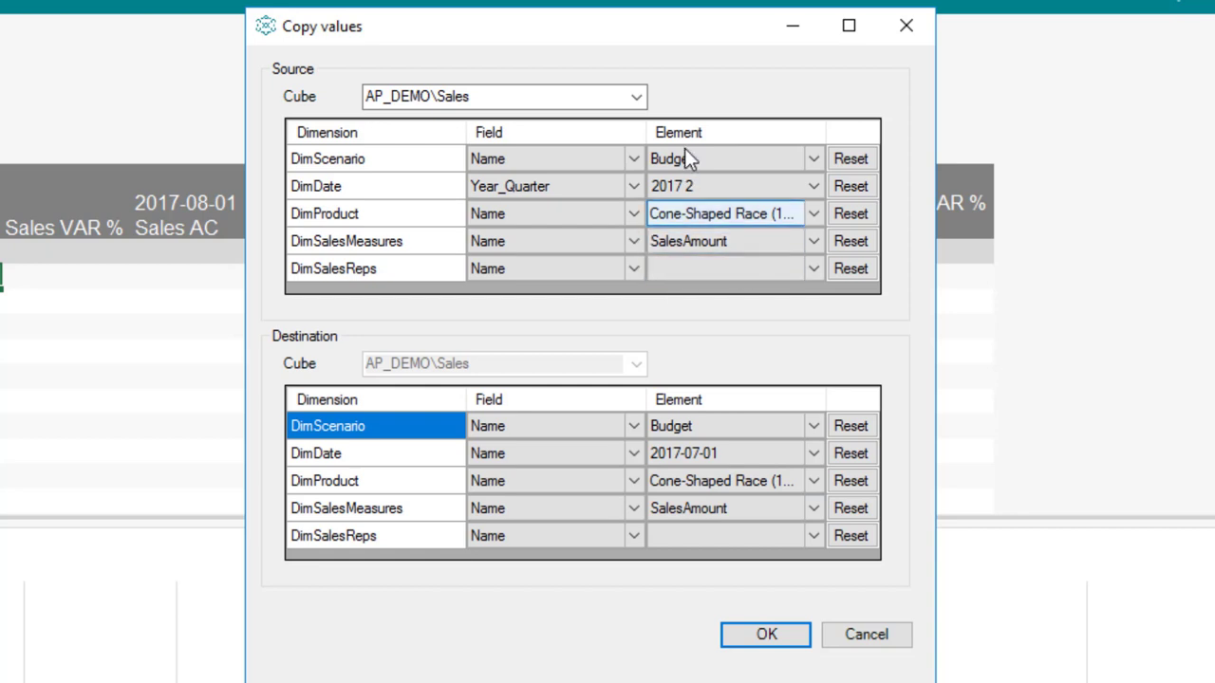
{"action": "left_click", "coordinate": [850, 213]}
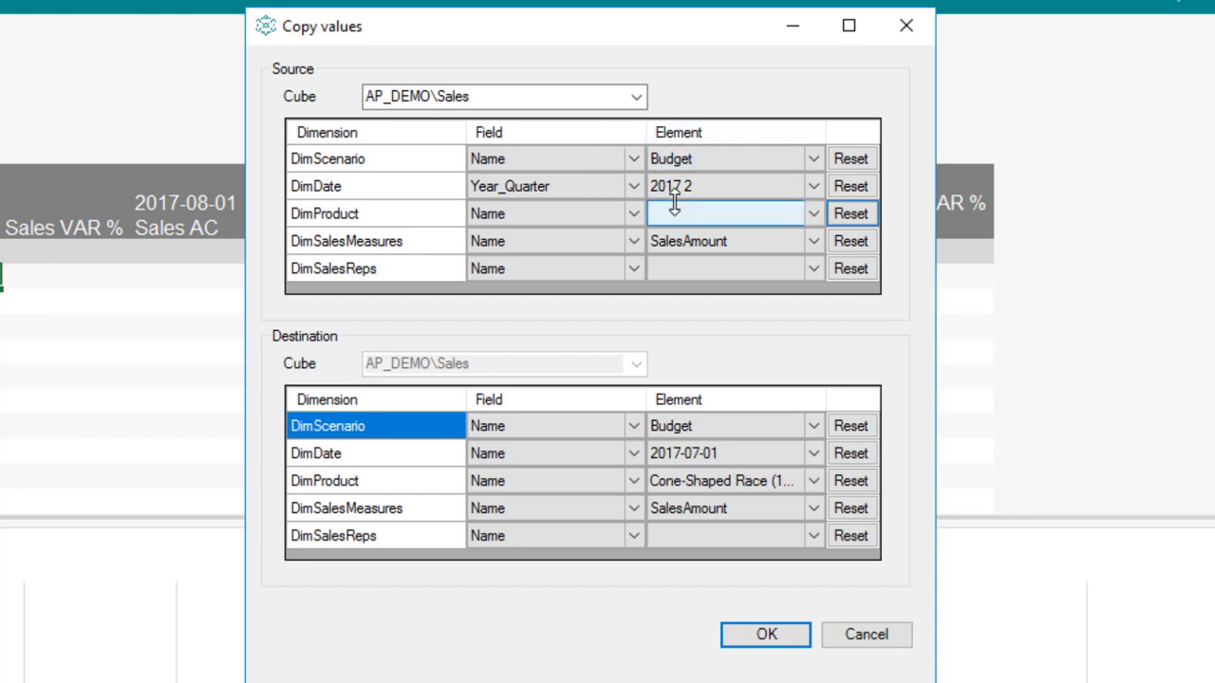
{"action": "left_click", "coordinate": [821, 159]}
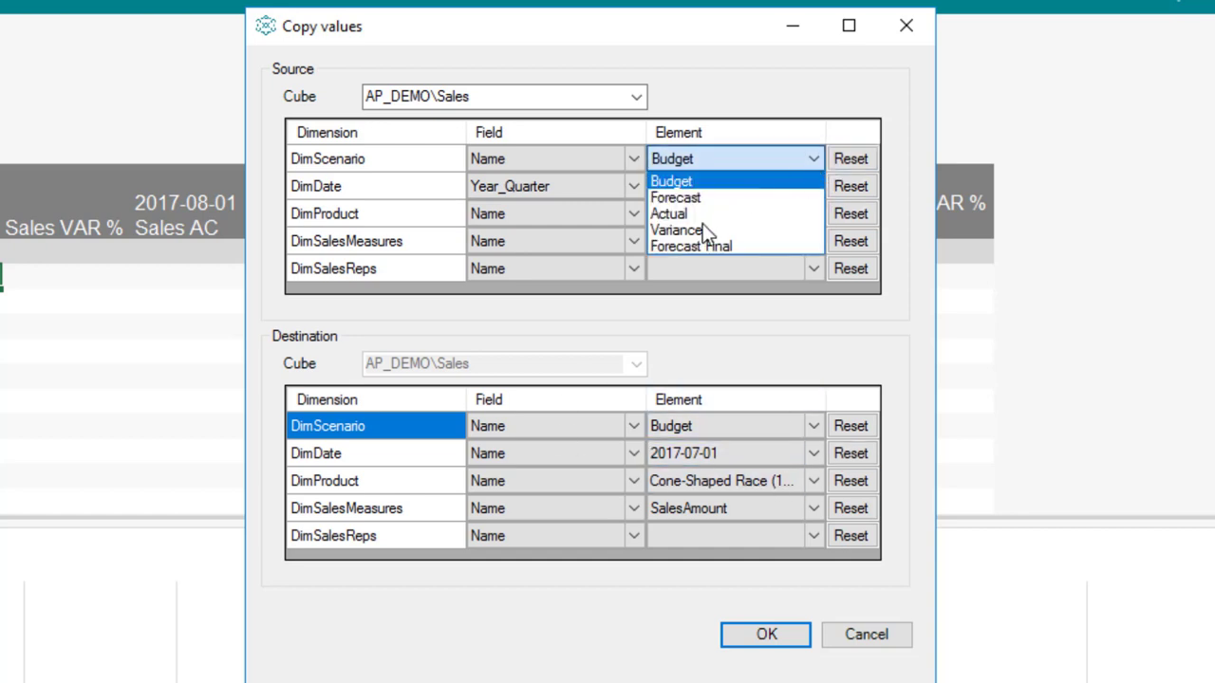
{"action": "left_click", "coordinate": [731, 118]}
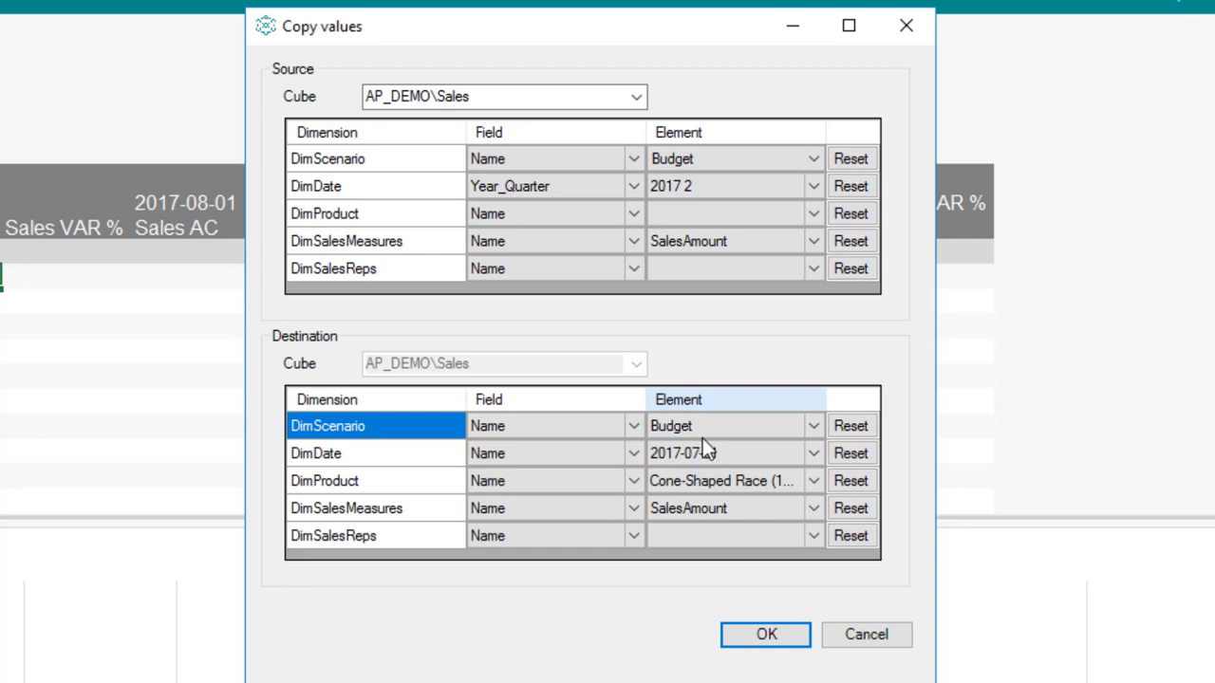
Step: Set the destination to Year_Quarter 2017 3 for all products and run the copy
{"action": "left_click", "coordinate": [817, 453]}
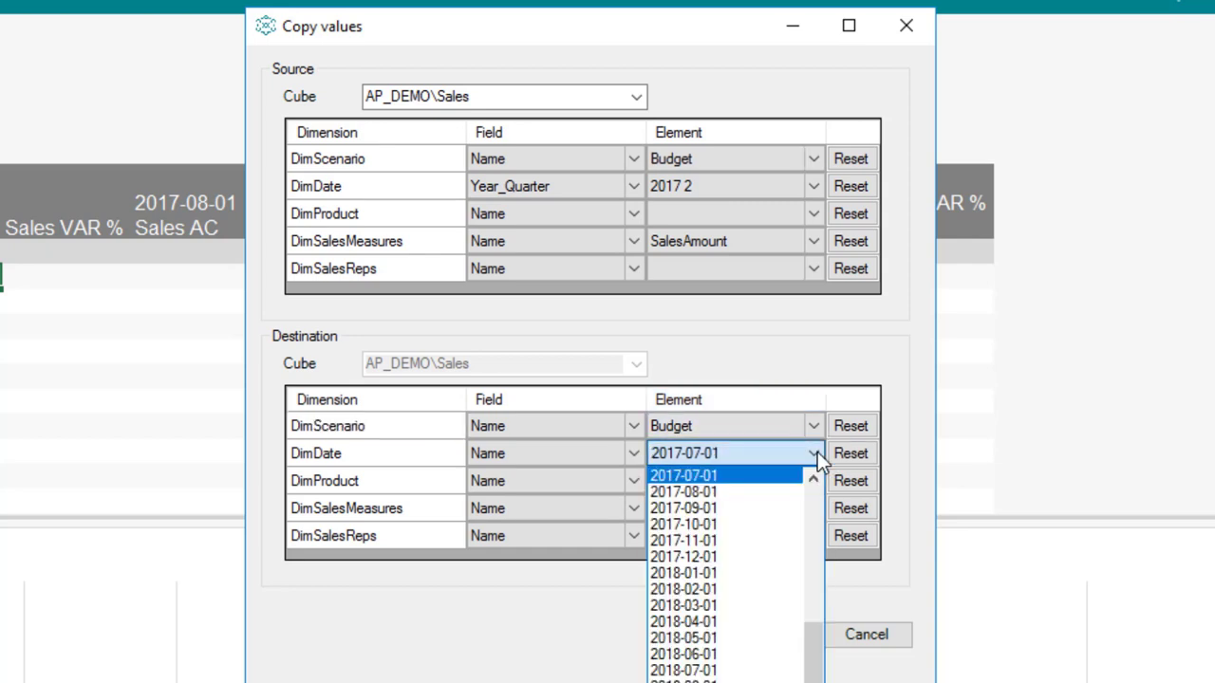
{"action": "left_click", "coordinate": [632, 462]}
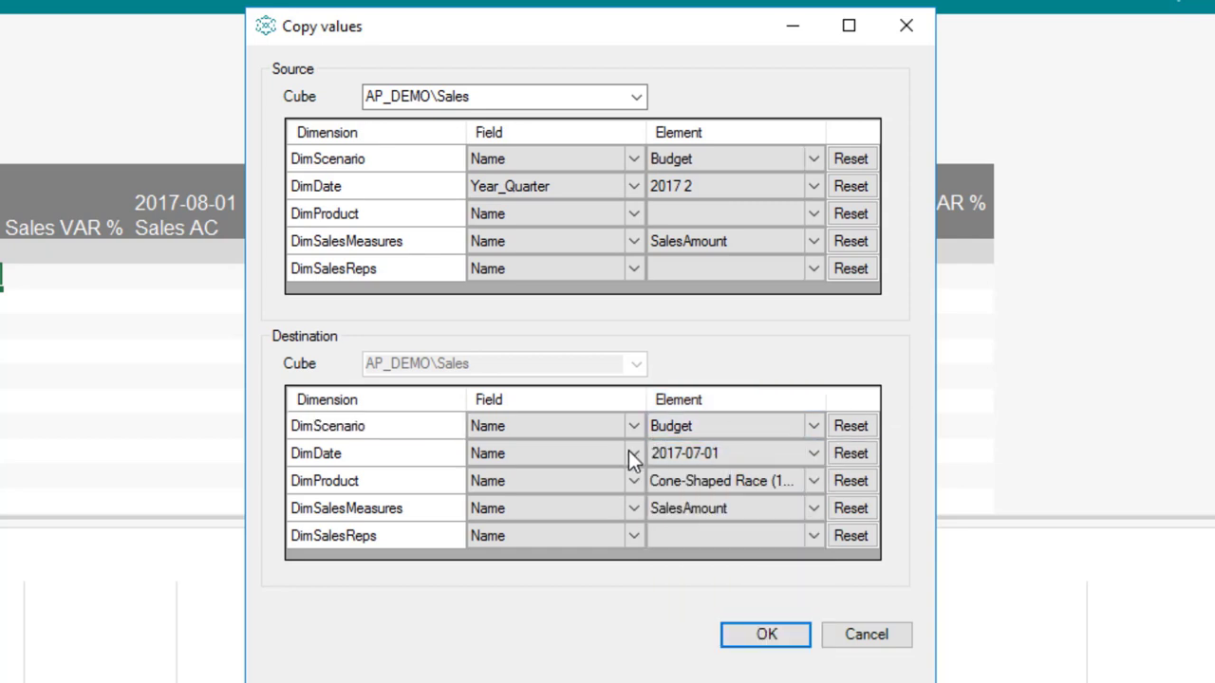
{"action": "left_click", "coordinate": [632, 461]}
{"action": "left_click", "coordinate": [632, 461]}
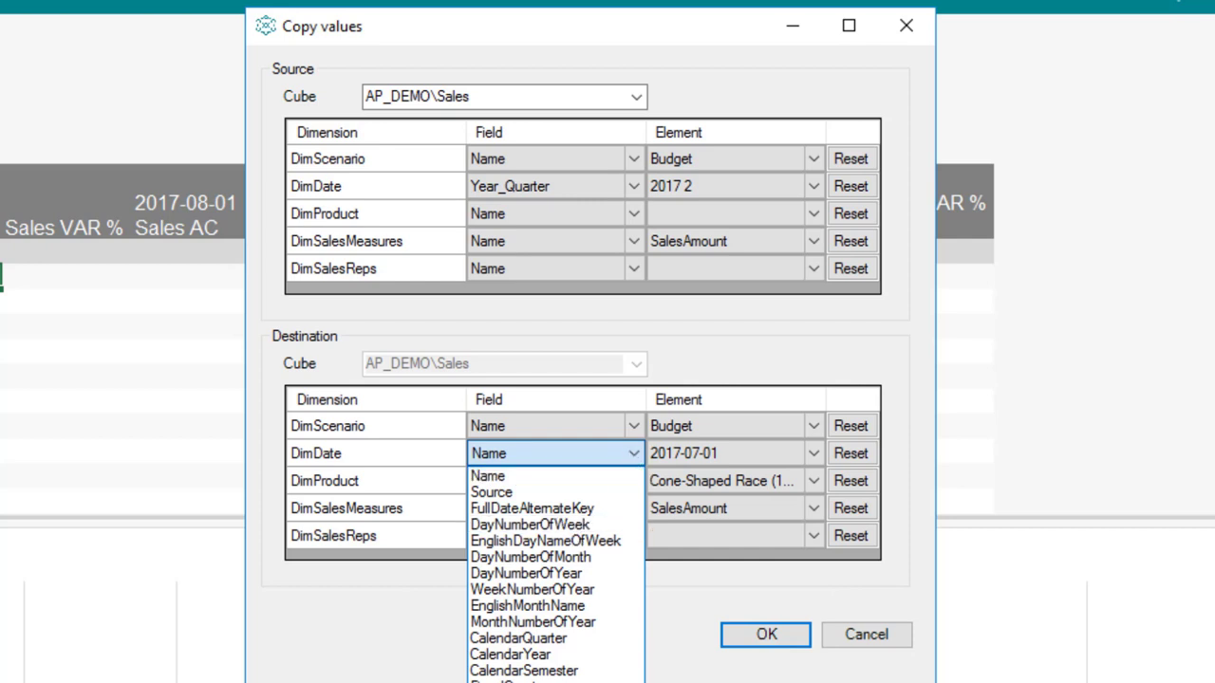
{"action": "left_click", "coordinate": [813, 460]}
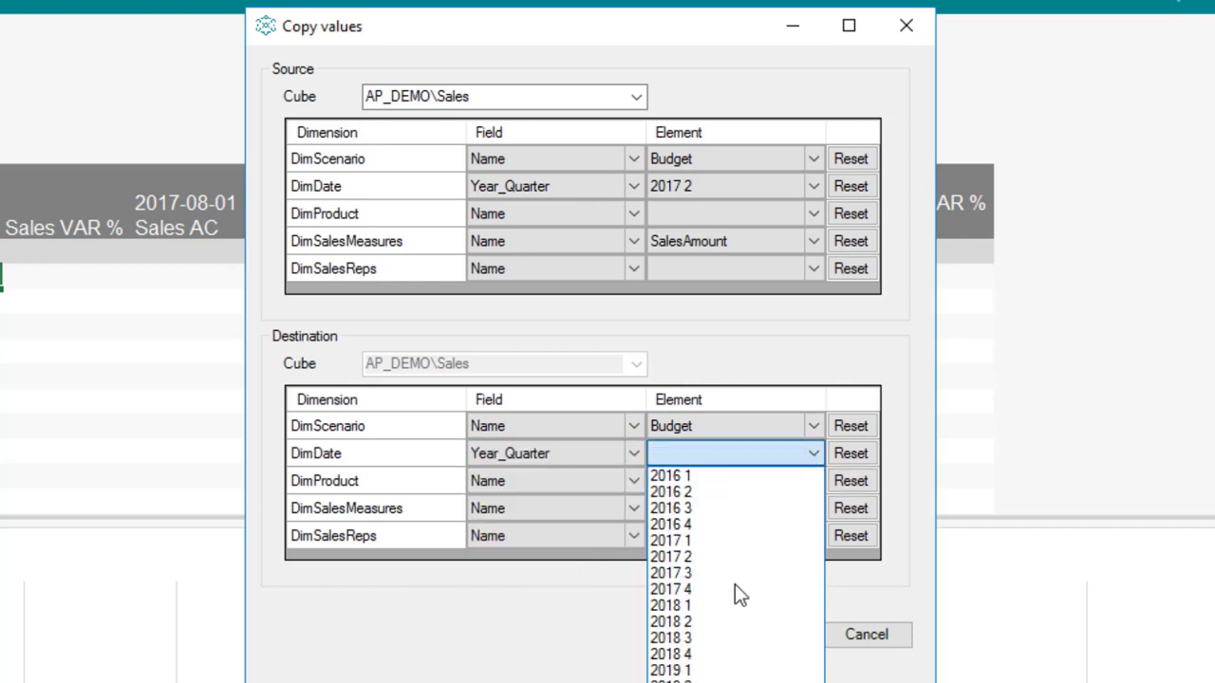
{"action": "left_click", "coordinate": [687, 574]}
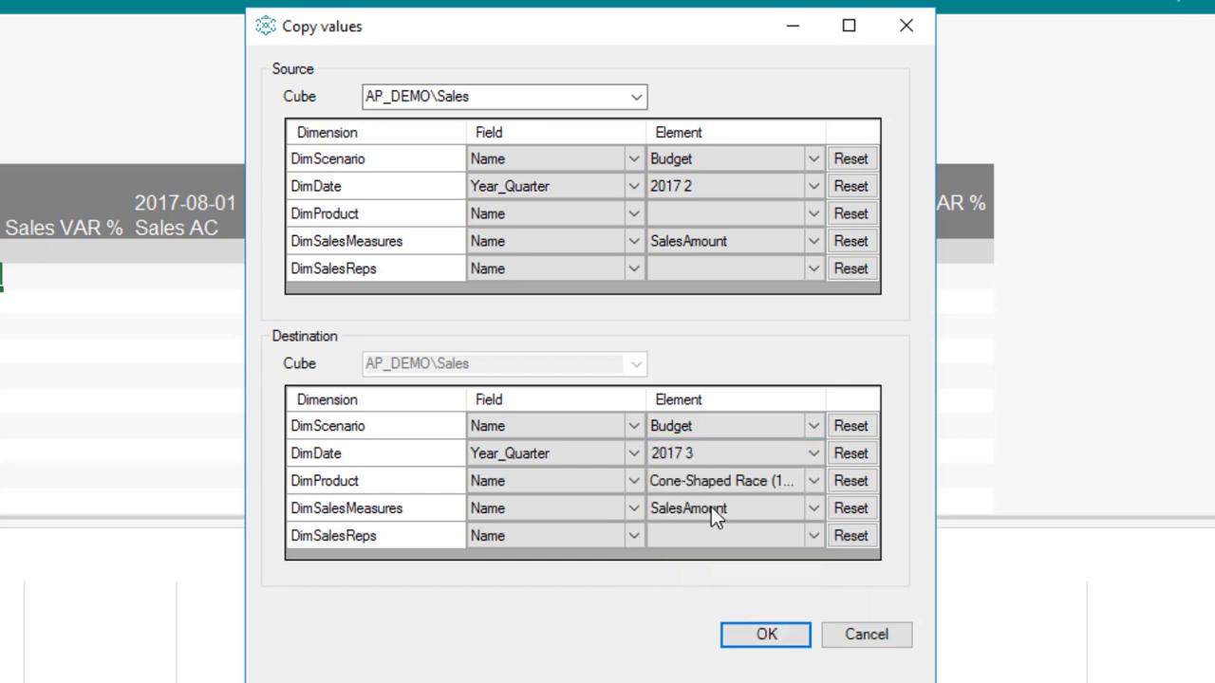
{"action": "left_click", "coordinate": [849, 484]}
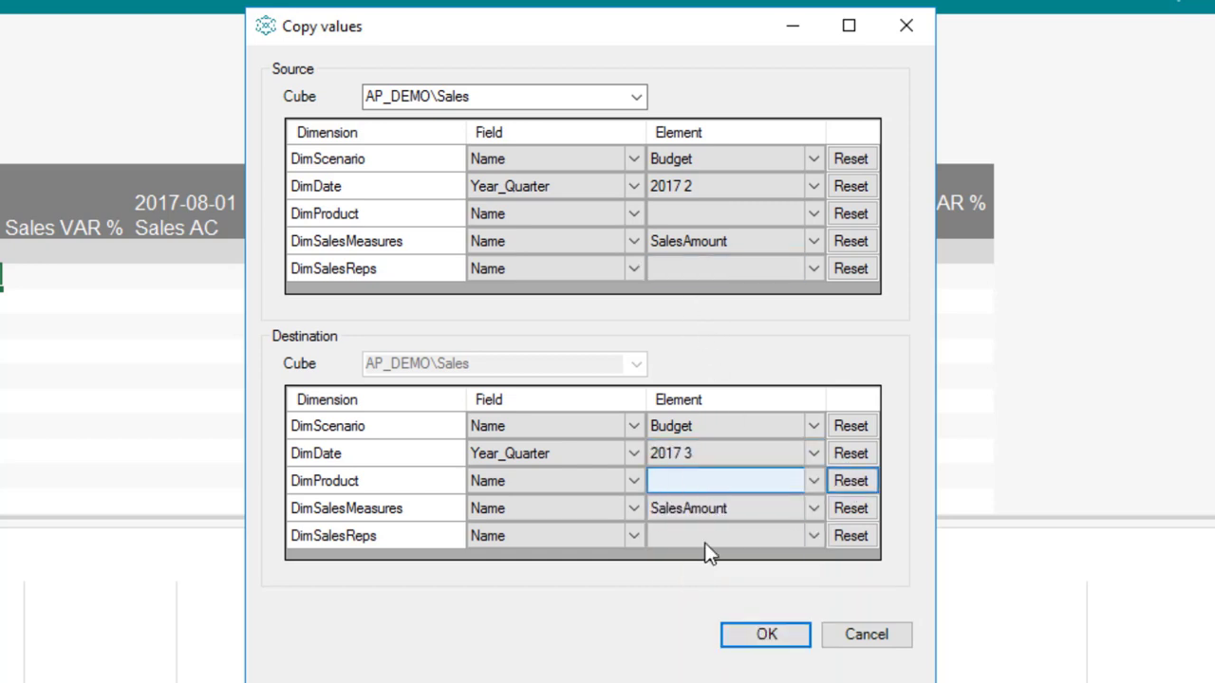
{"action": "left_click", "coordinate": [756, 638]}
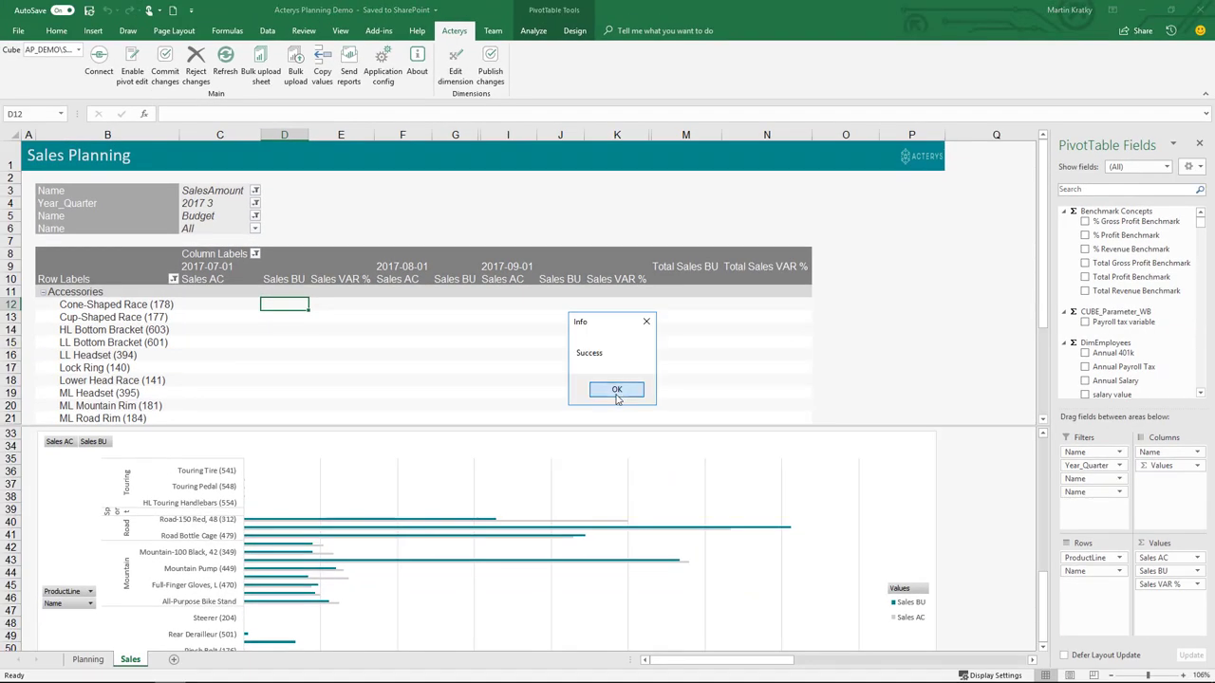
Step: Dismiss the success message, refresh the pivot, and collapse products into product line totals
{"action": "left_click", "coordinate": [614, 396]}
{"action": "left_click", "coordinate": [229, 60]}
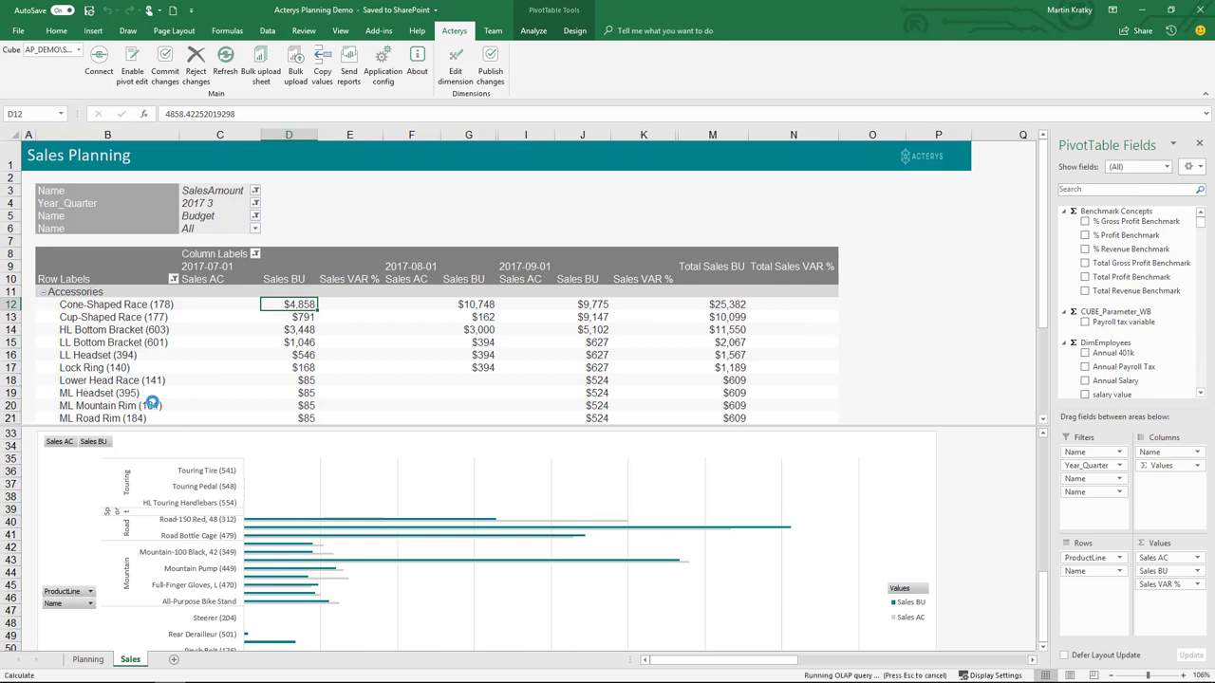
{"action": "left_click", "coordinate": [44, 292]}
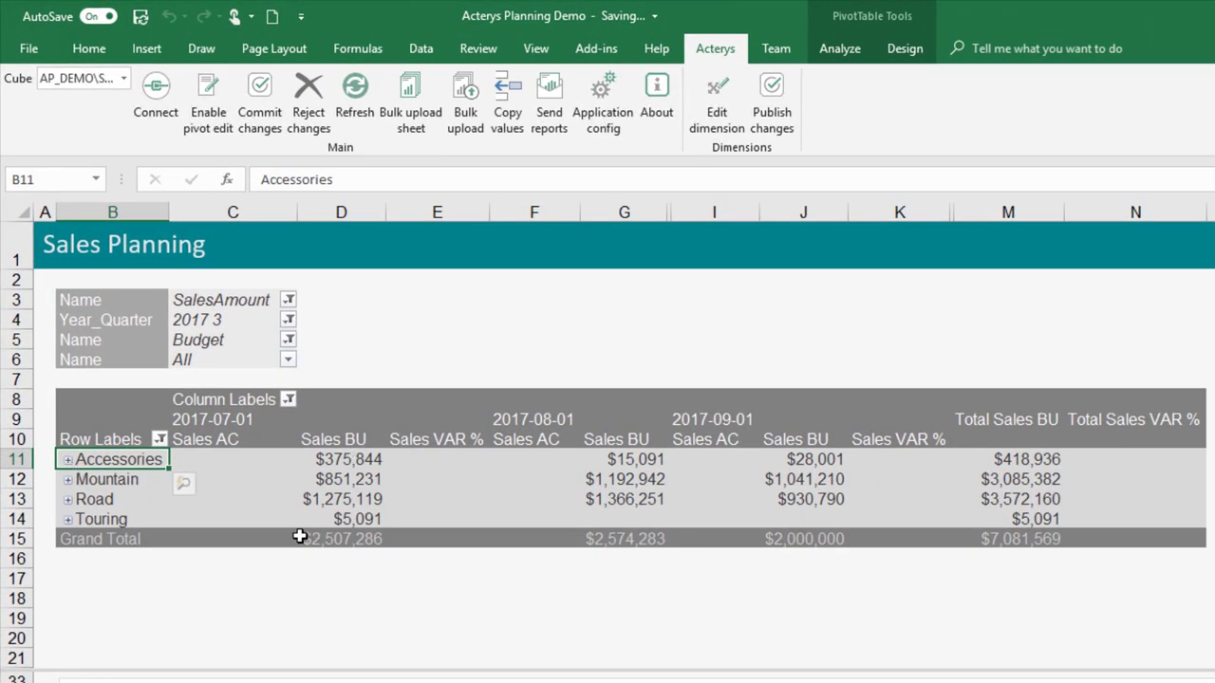
{"action": "mouse_move", "coordinate": [342, 539]}
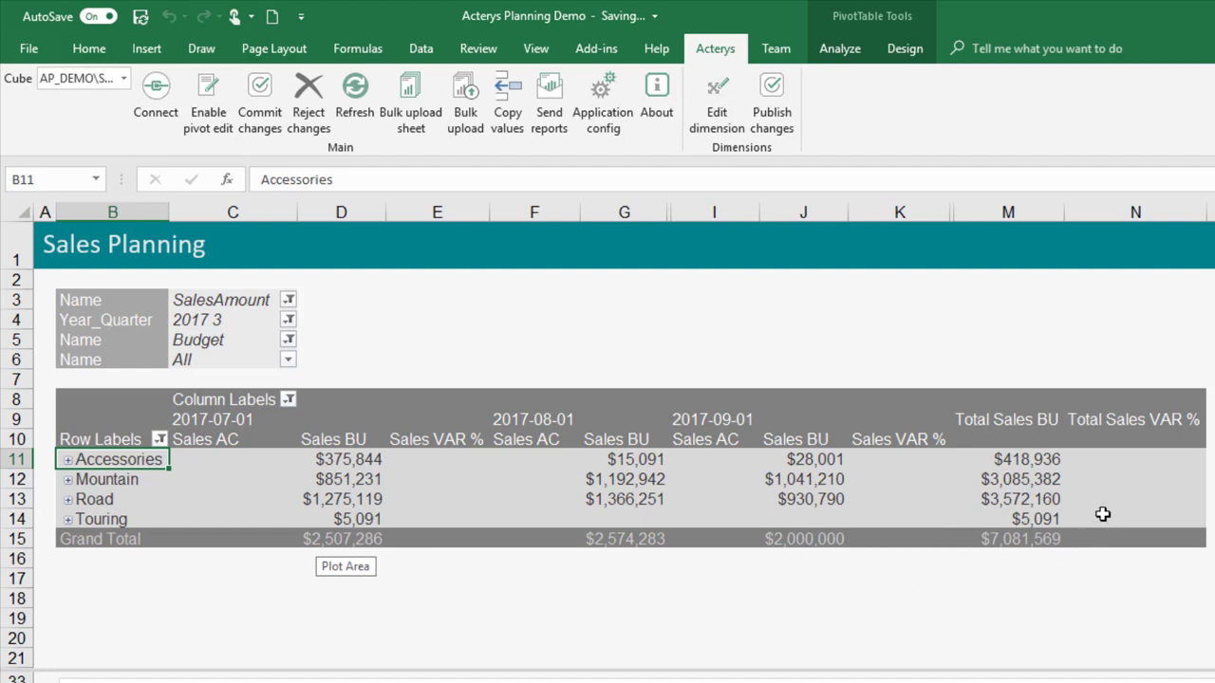
Step: Reduce the Grand Total Sales BU by 30% with d30%, commit, refresh, and expand Accessories
{"action": "left_click", "coordinate": [1039, 539]}
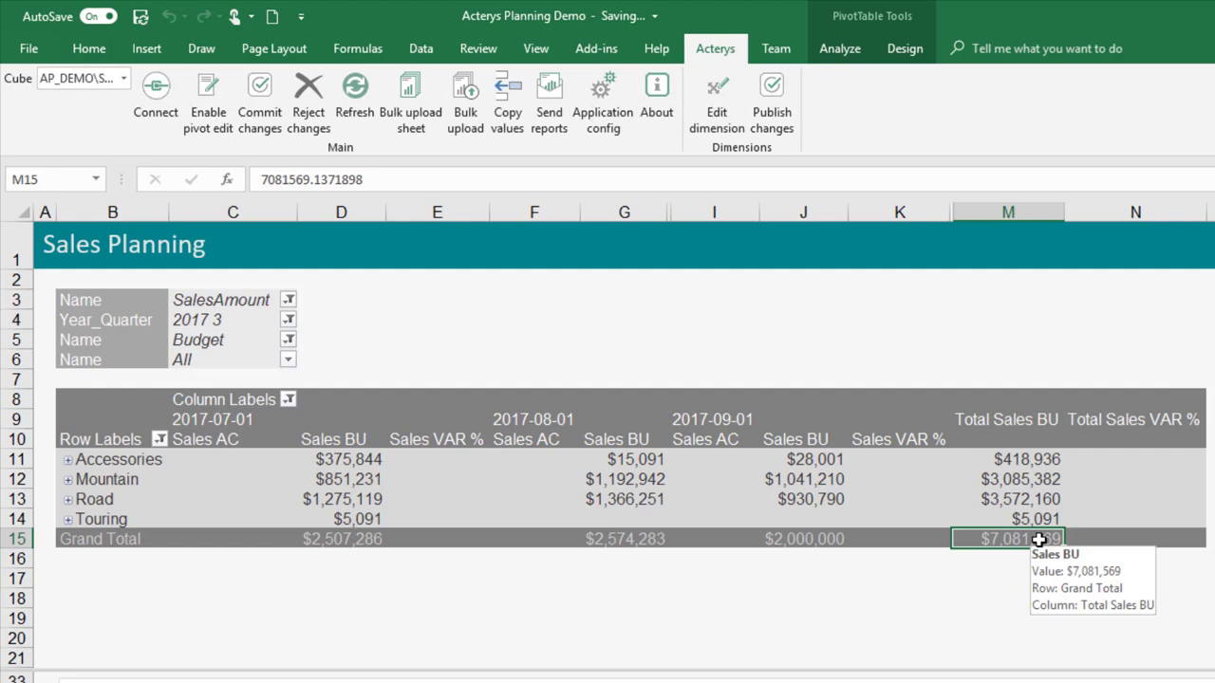
{"action": "type", "text": "d"}
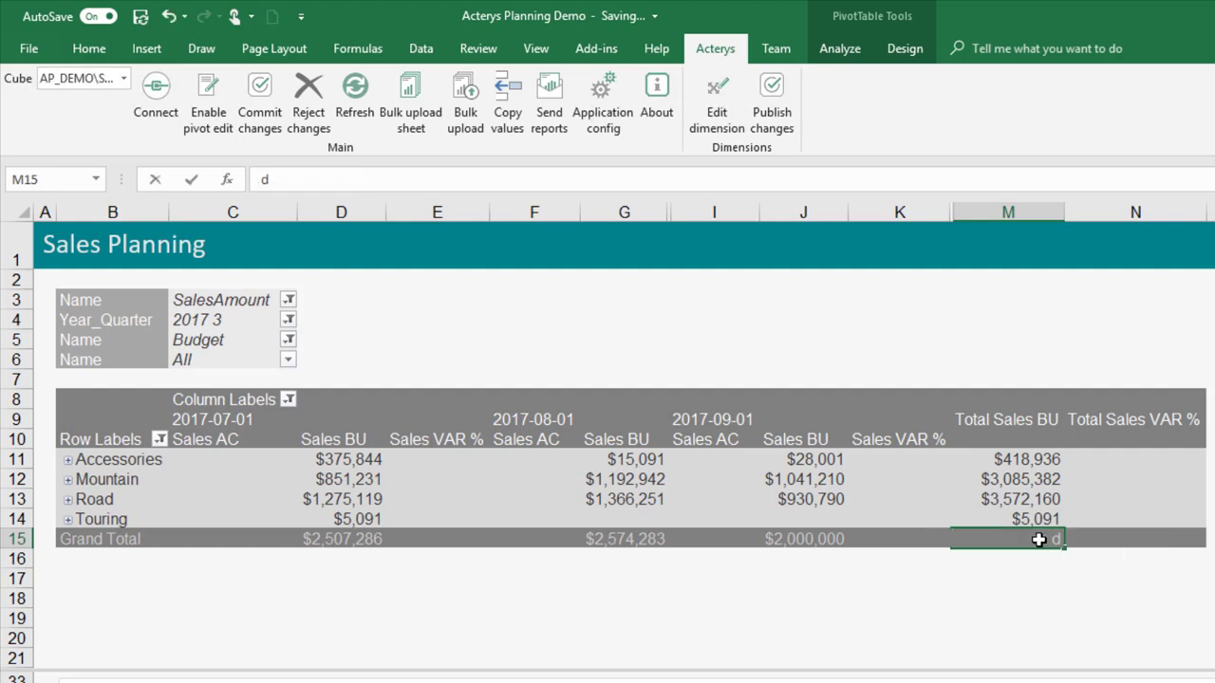
{"action": "type", "text": "30"}
{"action": "type", "text": "%"}
{"action": "key", "text": "Return"}
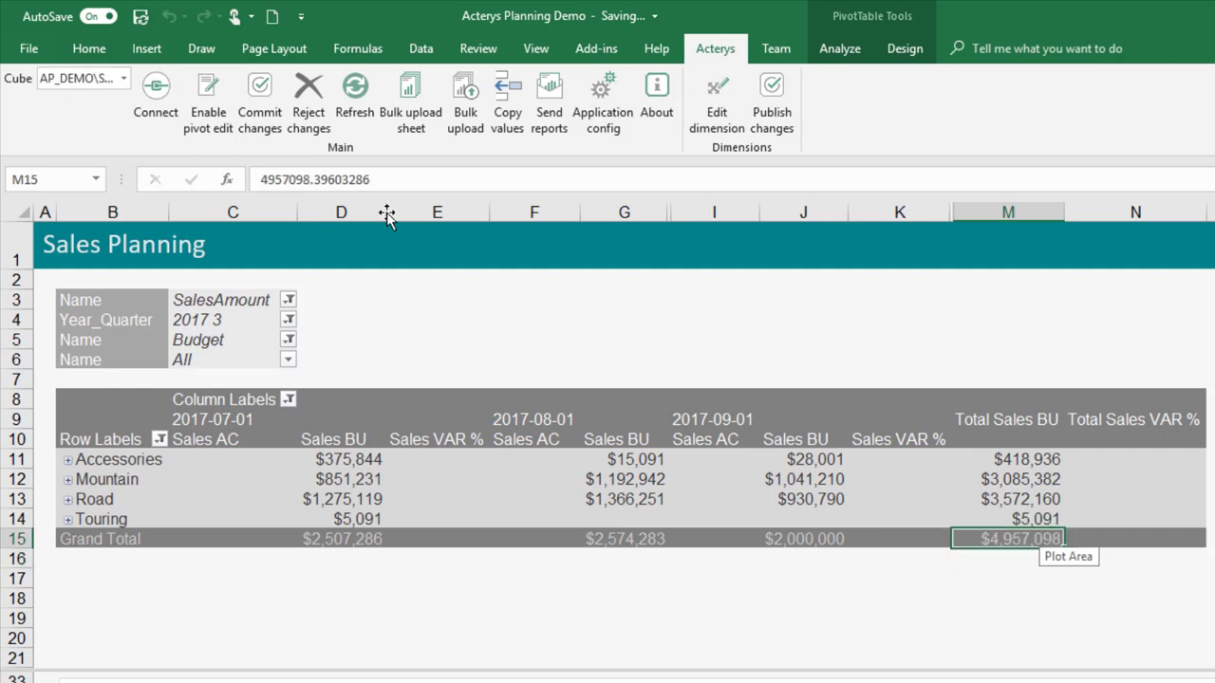
{"action": "left_click", "coordinate": [259, 107]}
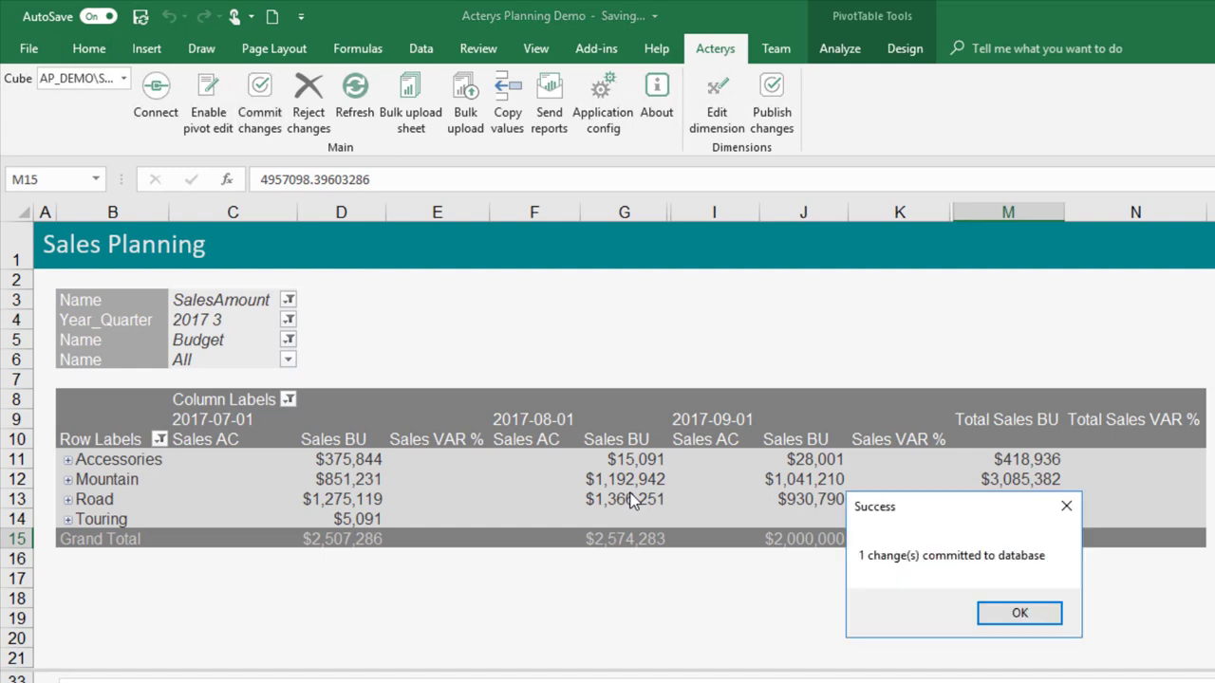
{"action": "left_click", "coordinate": [1023, 614]}
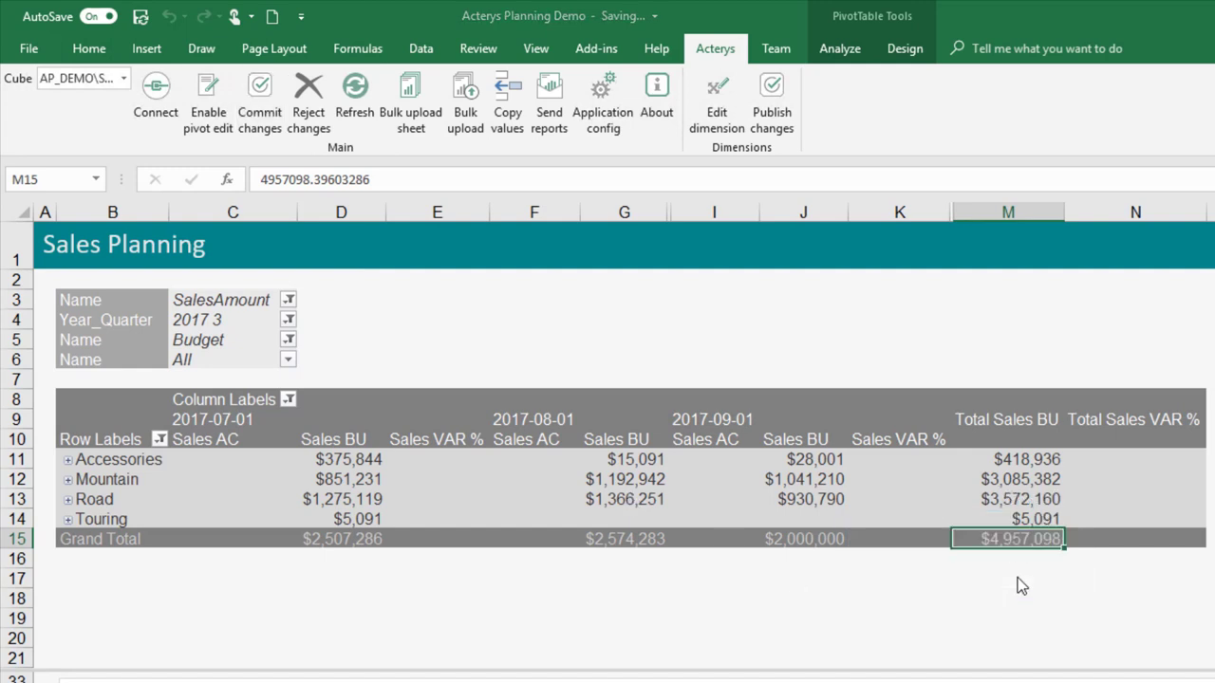
{"action": "left_click", "coordinate": [352, 90]}
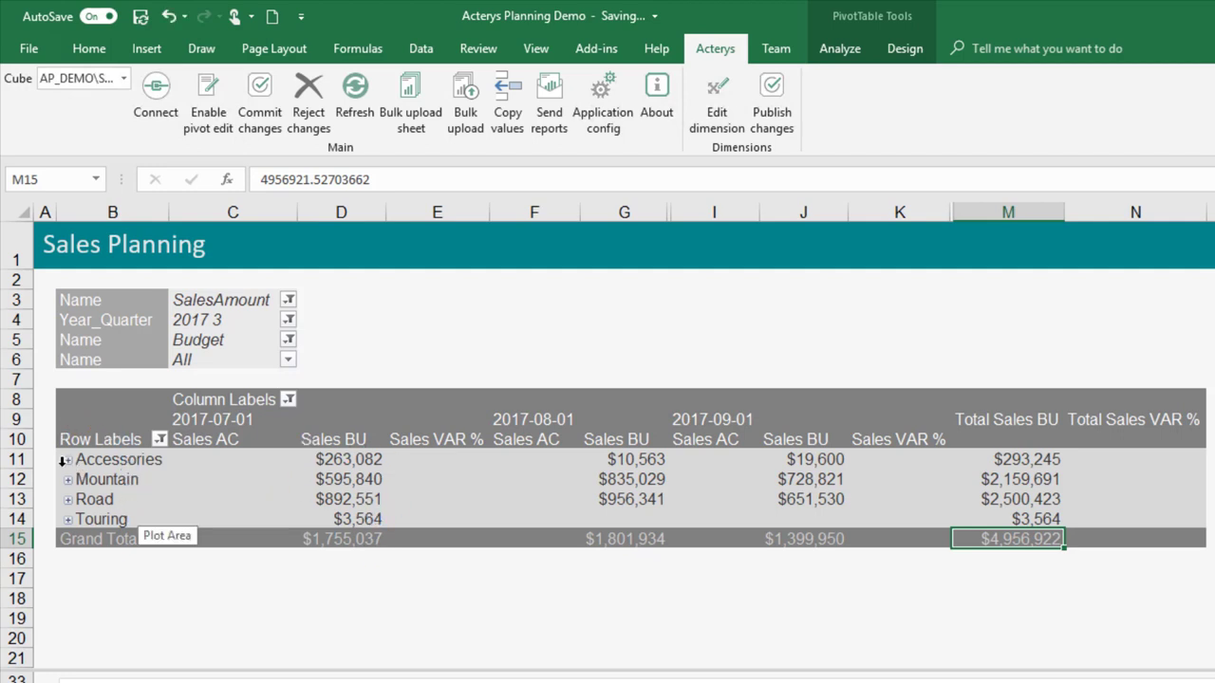
{"action": "left_click", "coordinate": [71, 467]}
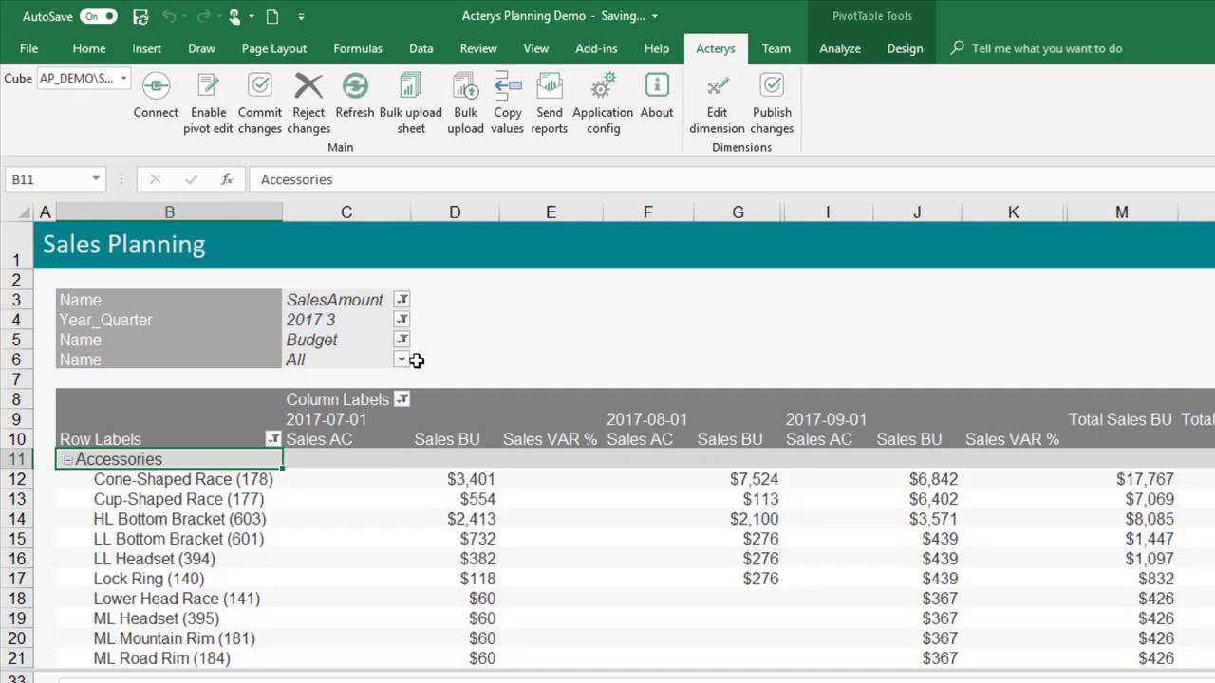
Step: Filter the pivot's Name page filter to a single sales rep
{"action": "left_click", "coordinate": [401, 361]}
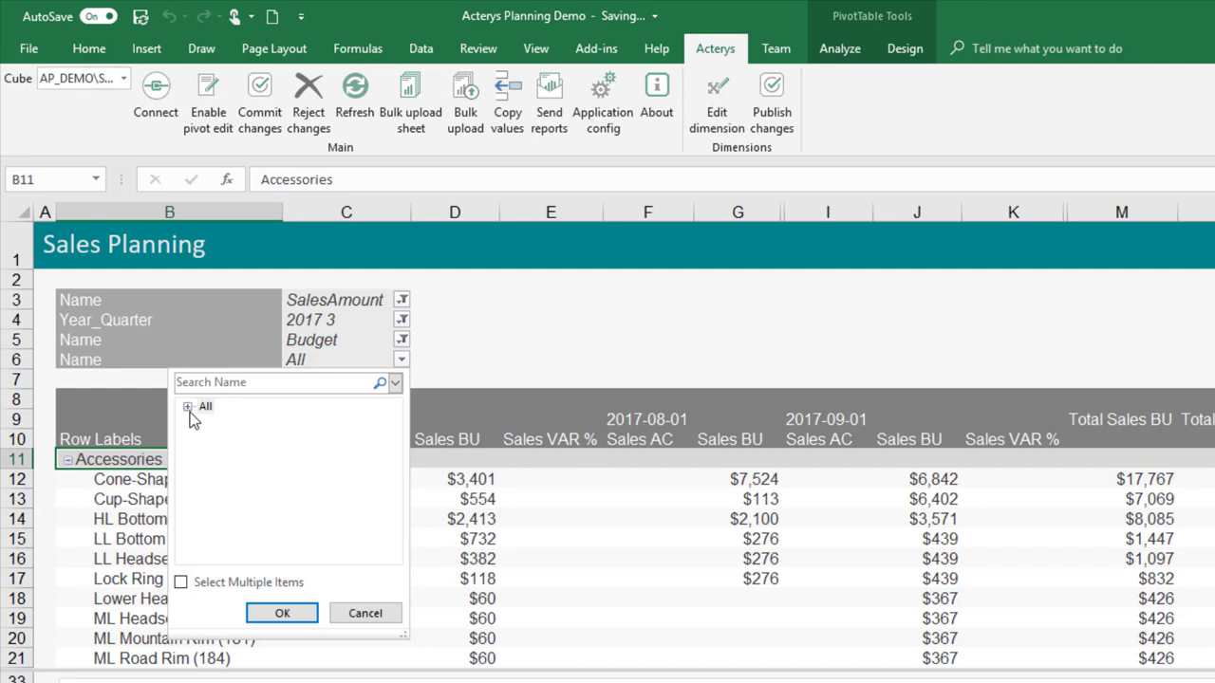
{"action": "left_click", "coordinate": [189, 409]}
{"action": "left_click", "coordinate": [281, 455]}
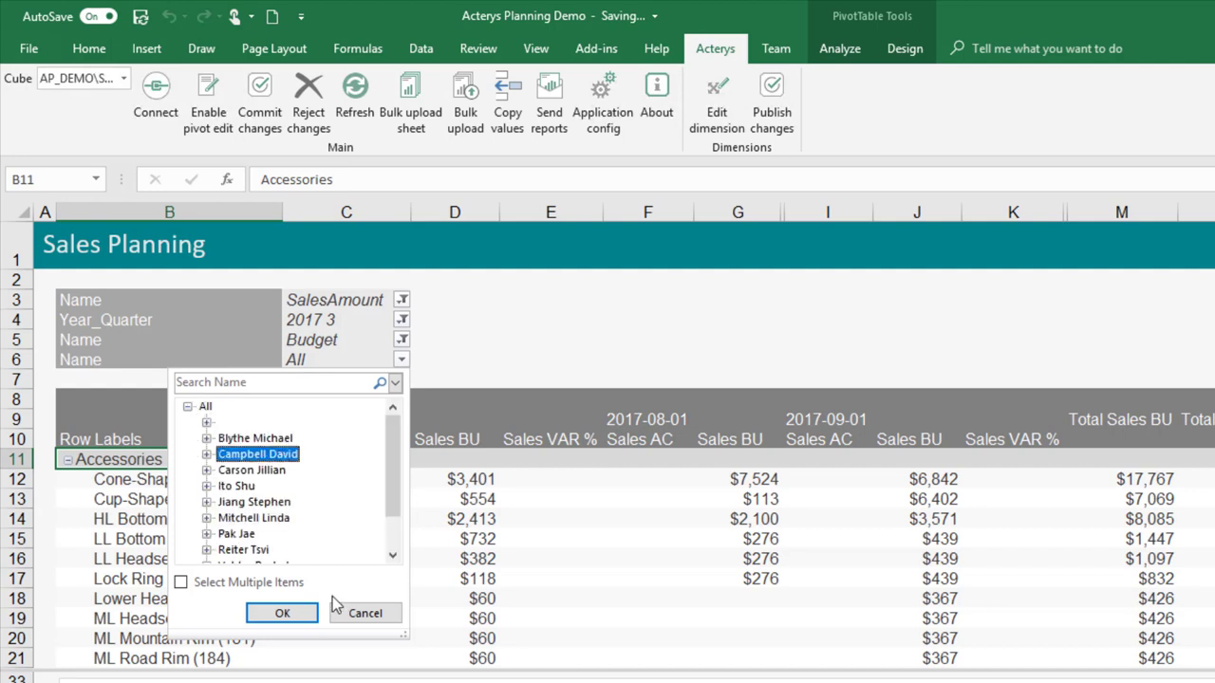
{"action": "left_click", "coordinate": [282, 614]}
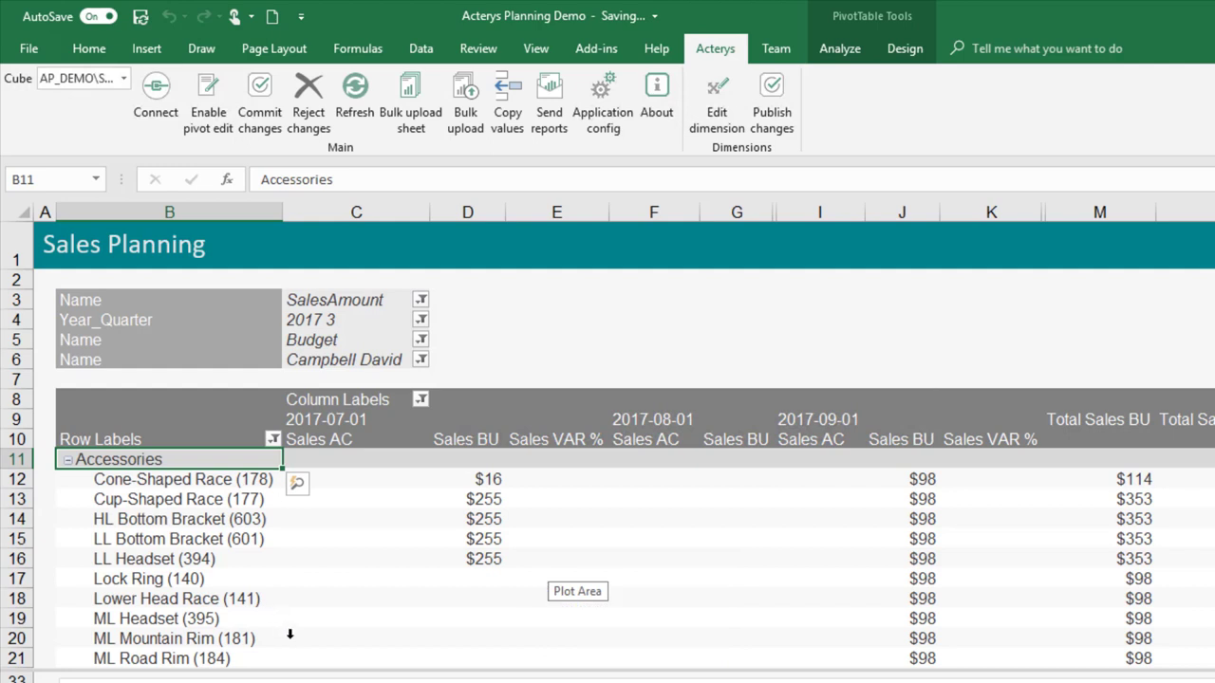
Step: Set Lock Ring's September budget to 30000 and commit it to the database
{"action": "left_click", "coordinate": [869, 581]}
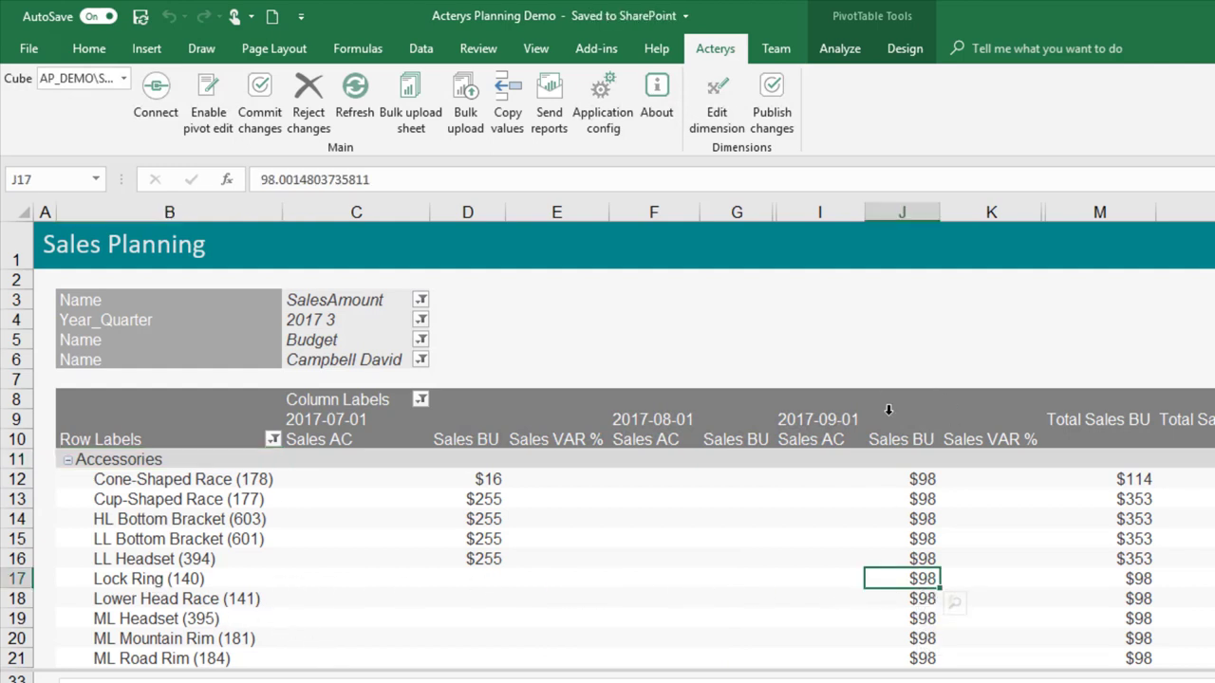
{"action": "type", "text": "3000"}
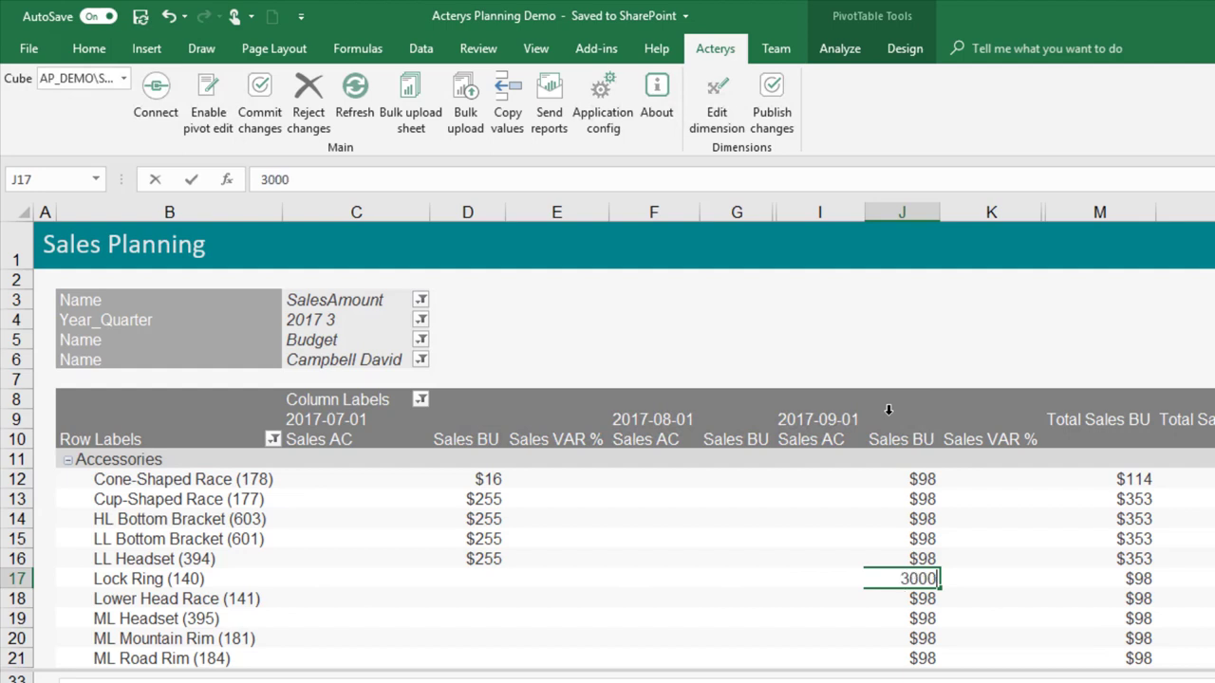
{"action": "type", "text": "0"}
{"action": "key", "text": "Return"}
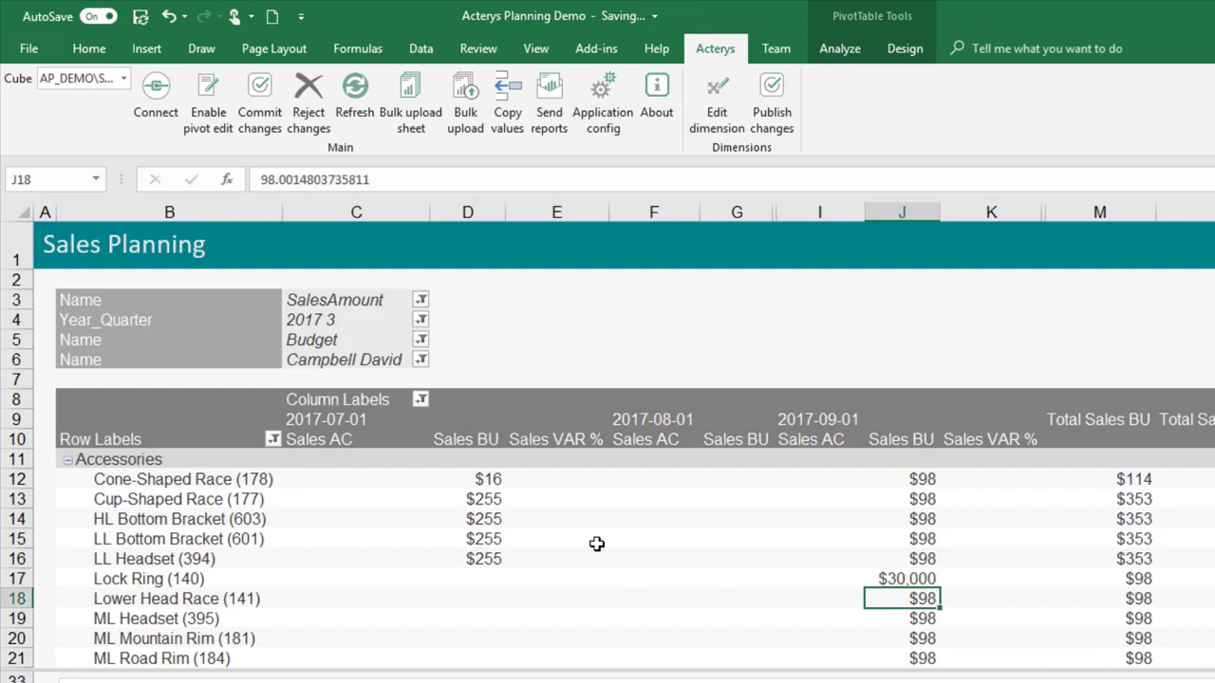
{"action": "left_click", "coordinate": [267, 107]}
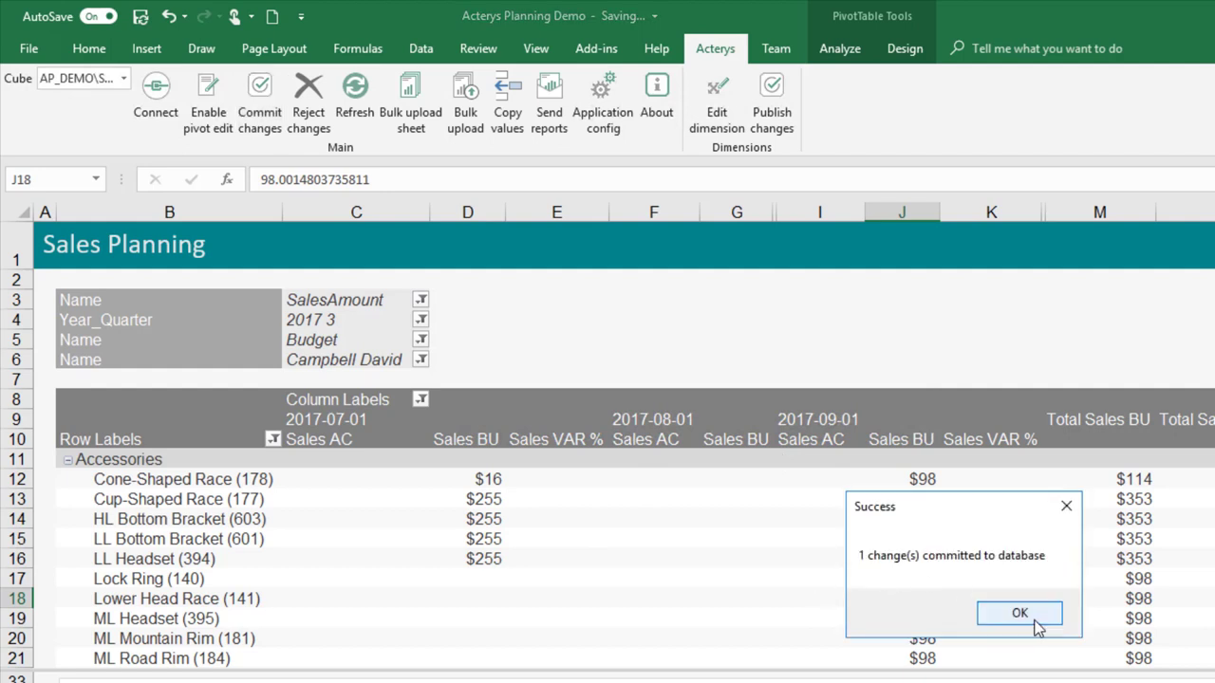
{"action": "left_click", "coordinate": [1019, 613]}
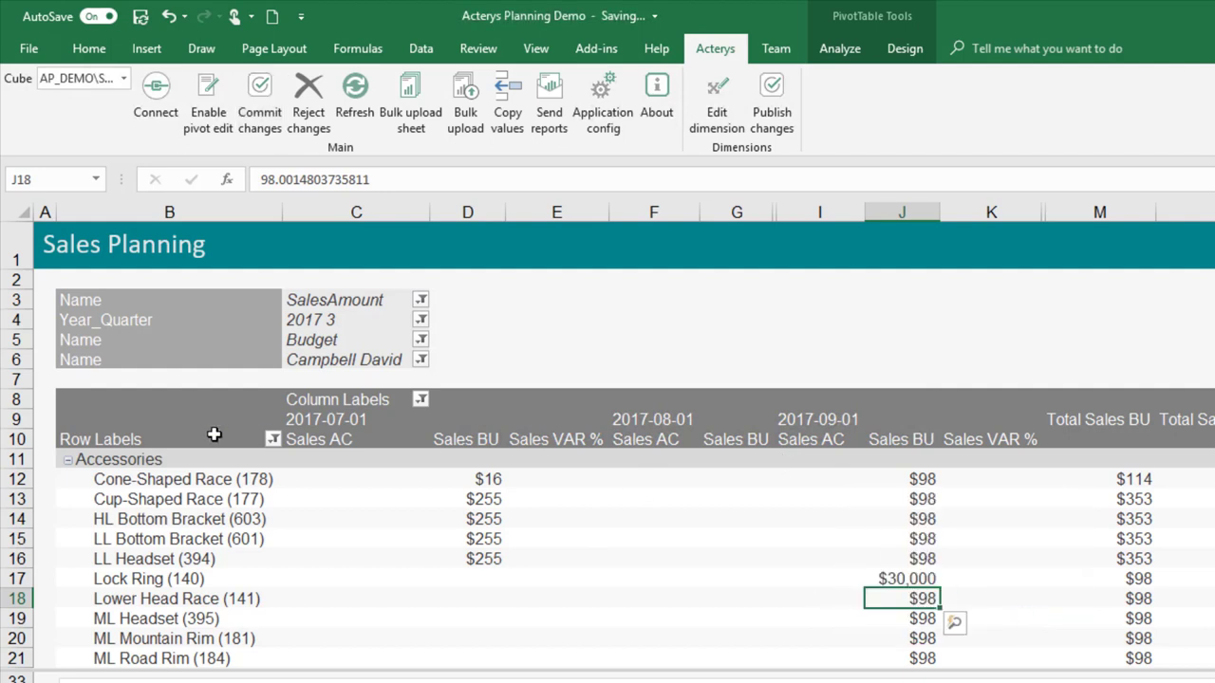
Step: Reset the Name filter to All
{"action": "left_click", "coordinate": [421, 360]}
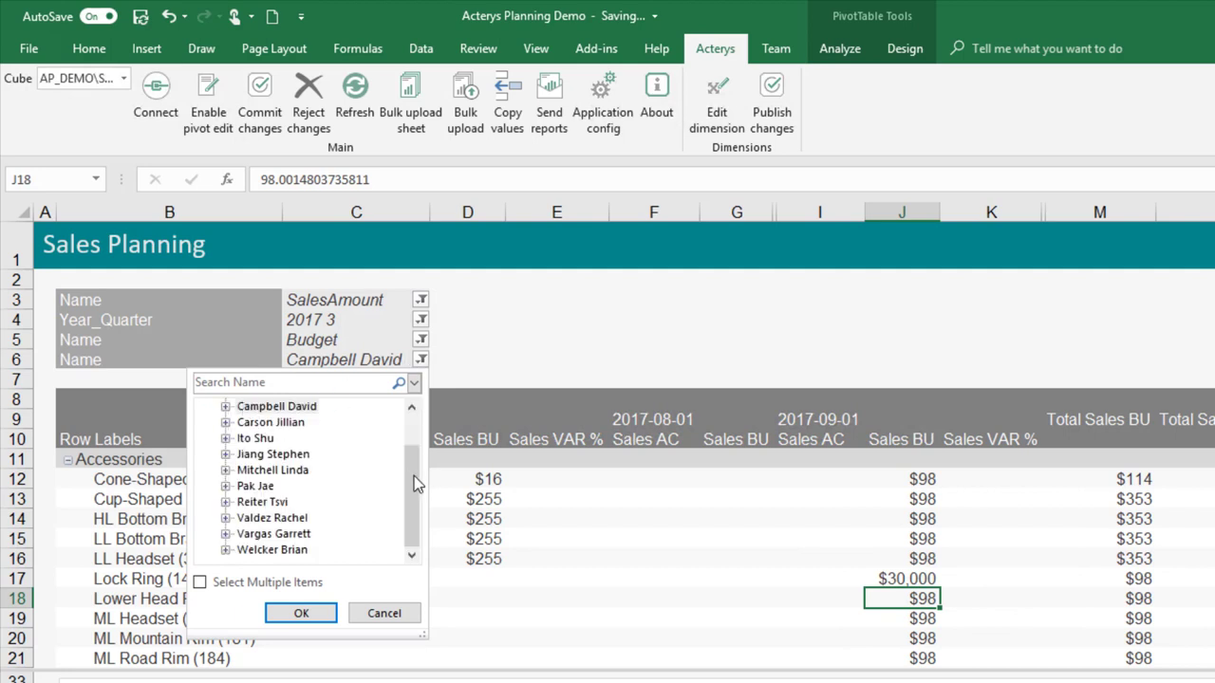
{"action": "scroll", "coordinate": [414, 417], "scroll_direction": "up", "scroll_amount": 1}
{"action": "left_click", "coordinate": [226, 408]}
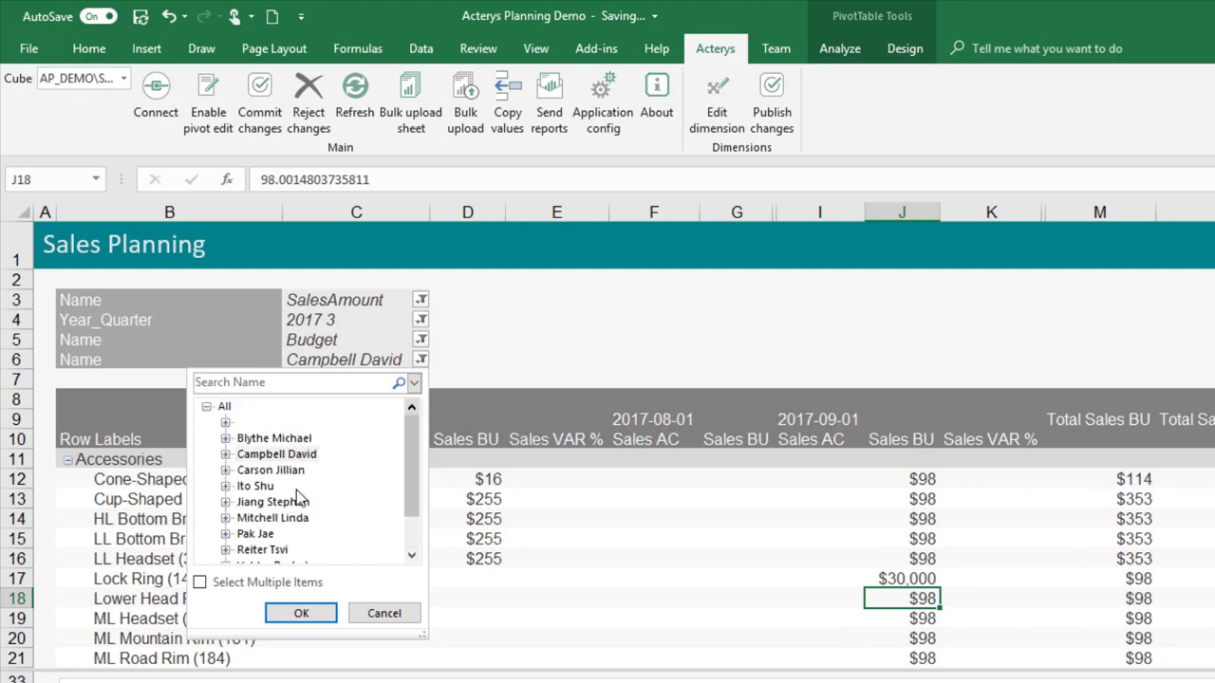
{"action": "left_click", "coordinate": [319, 612]}
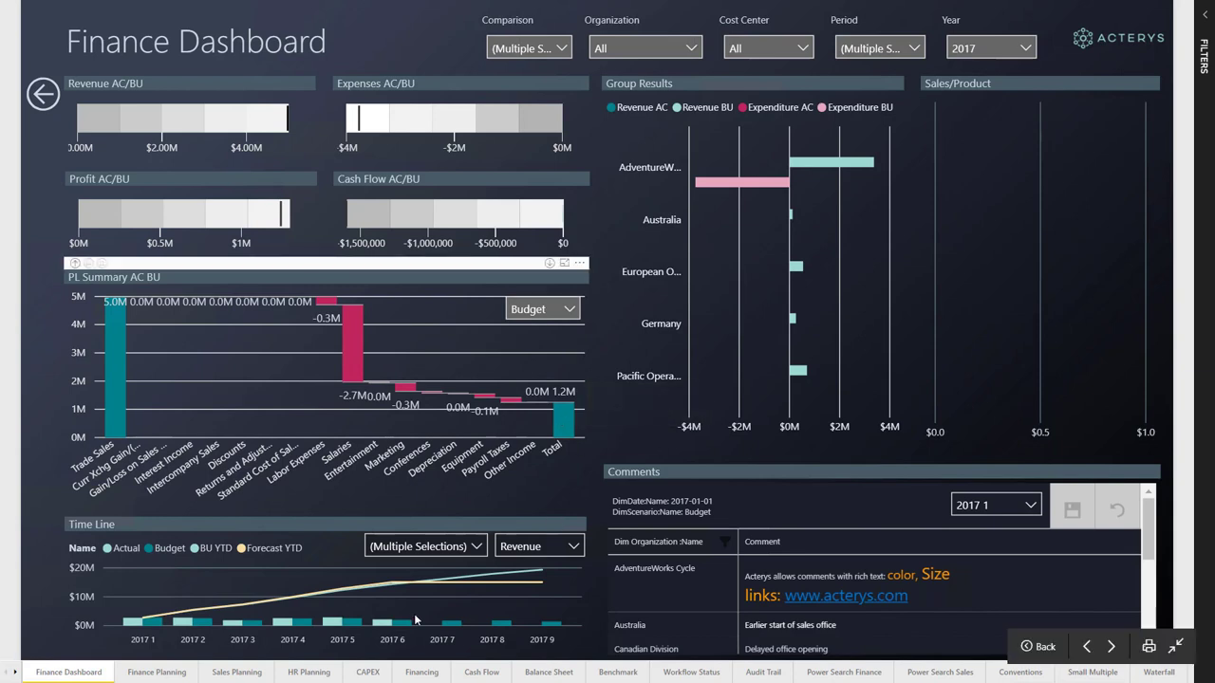
Step: Switch to the Sales Planning report page
{"action": "mouse_move", "coordinate": [565, 417]}
{"action": "left_click", "coordinate": [223, 674]}
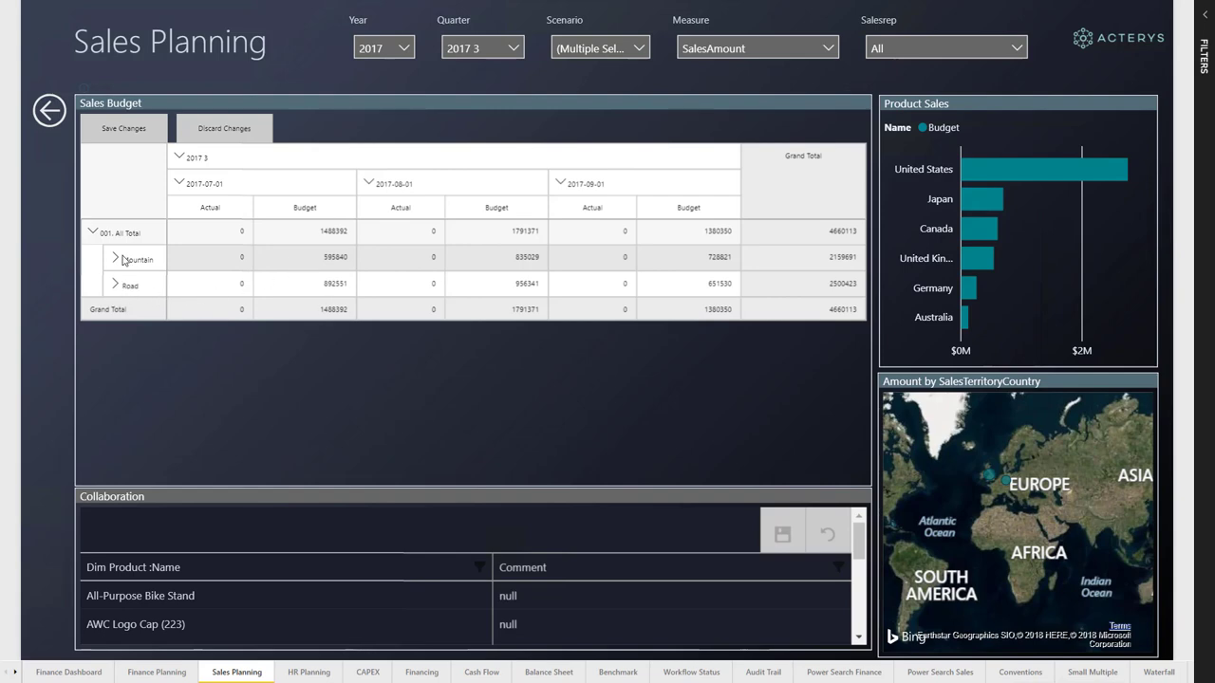
Step: Under Mountain, confirm the All-Purpose Bike Stand's July and August budgets as whole numbers
{"action": "left_click", "coordinate": [116, 259]}
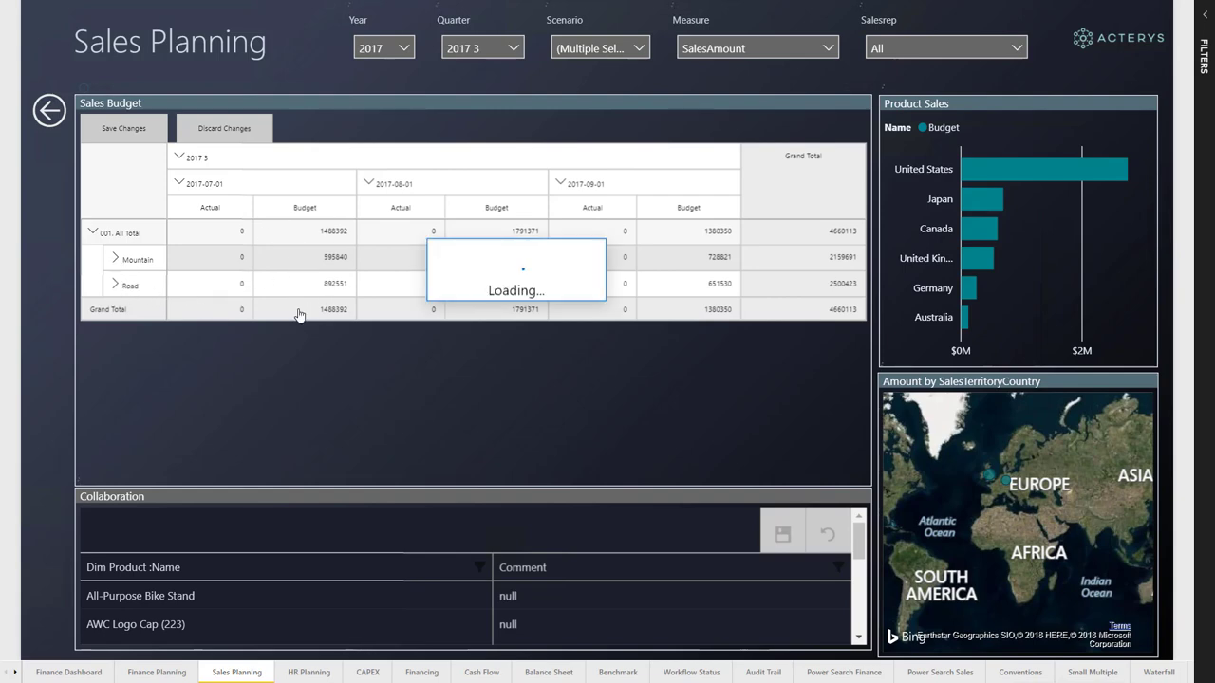
{"action": "left_click", "coordinate": [358, 296]}
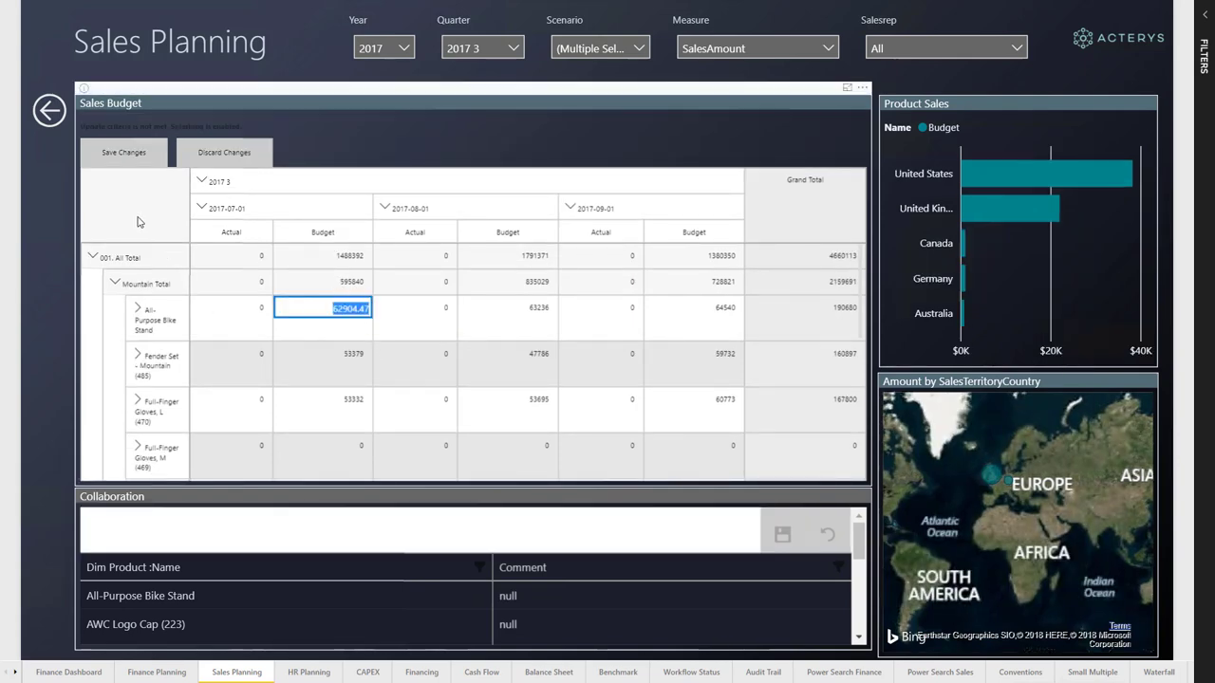
{"action": "left_click", "coordinate": [324, 326]}
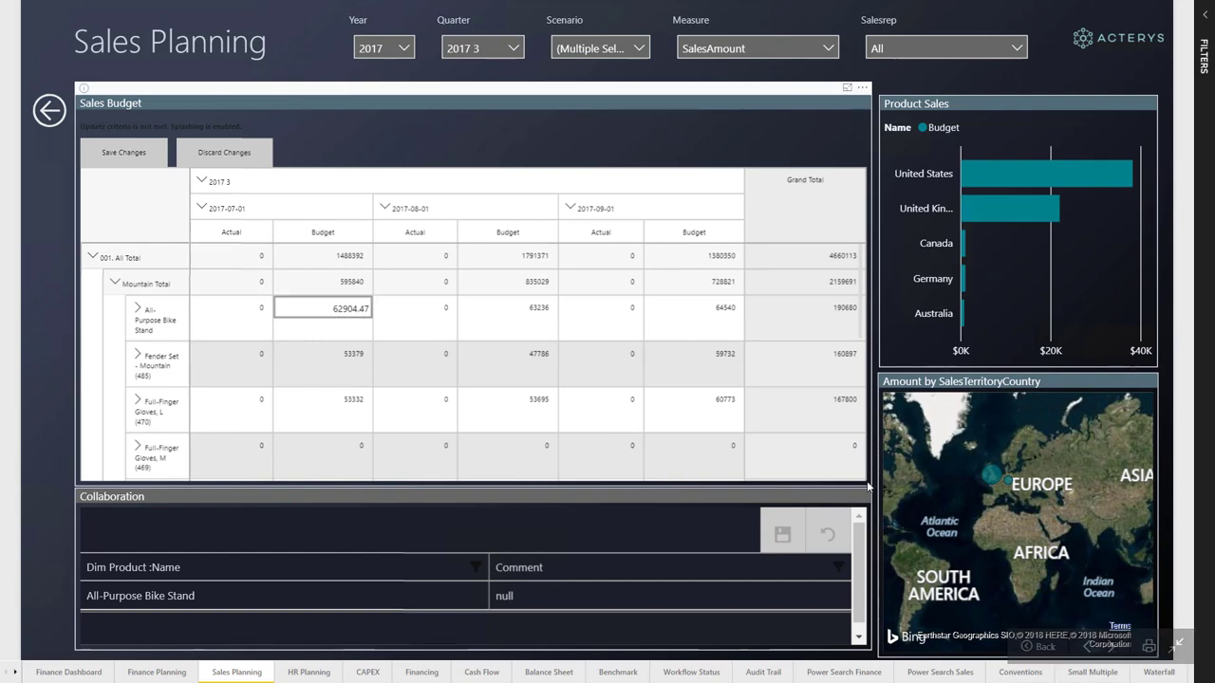
{"action": "mouse_move", "coordinate": [1018, 517]}
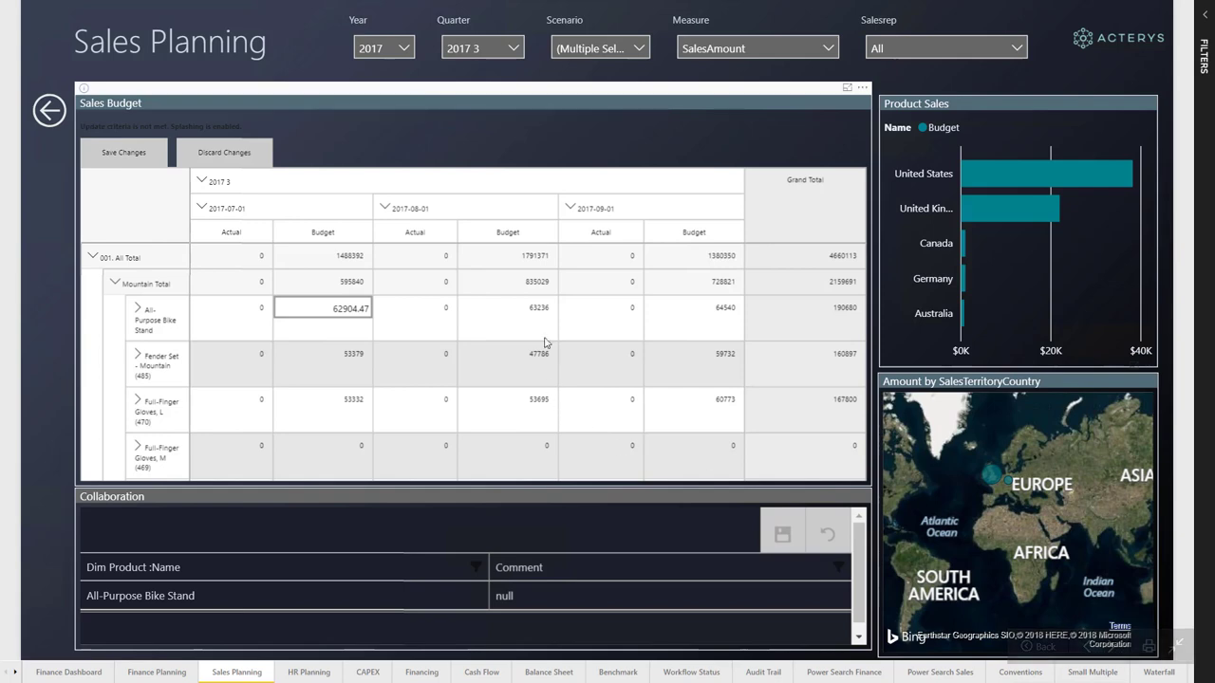
{"action": "key", "text": "Tab"}
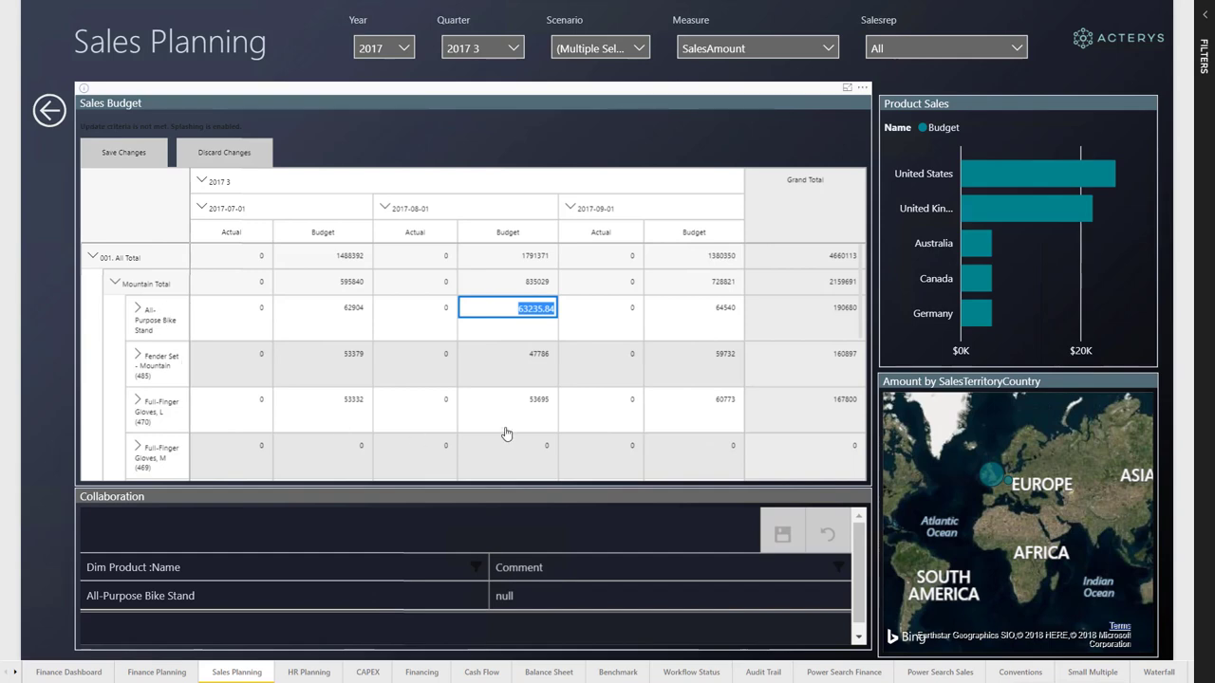
{"action": "key", "text": "Down"}
{"action": "key", "text": "Down"}
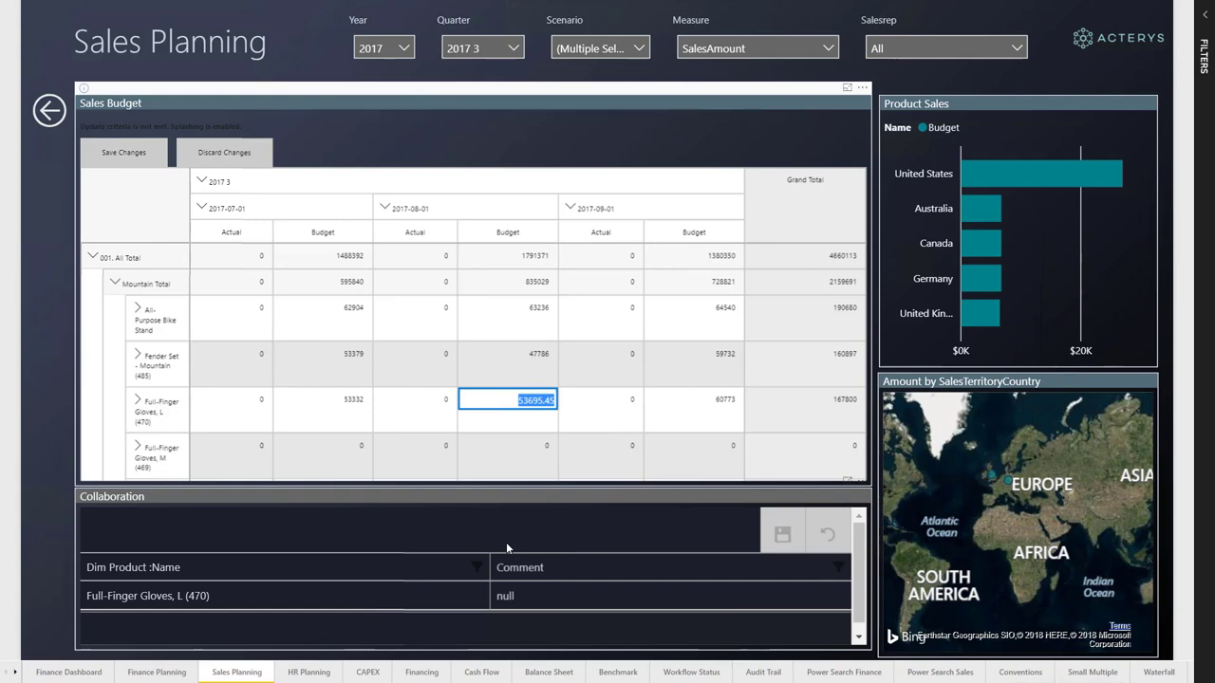
Step: On the HR Planning page, search the employee list by name to show three matches
{"action": "left_click", "coordinate": [304, 674]}
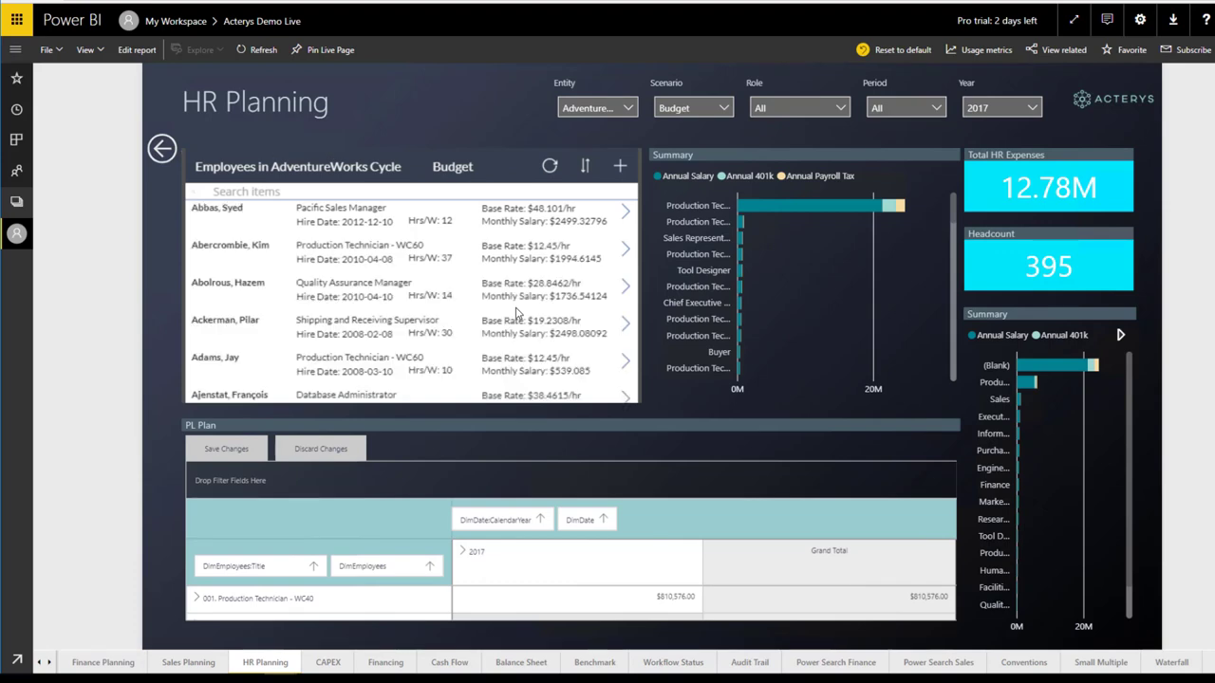
{"action": "left_click", "coordinate": [287, 190]}
{"action": "type", "text": "m"}
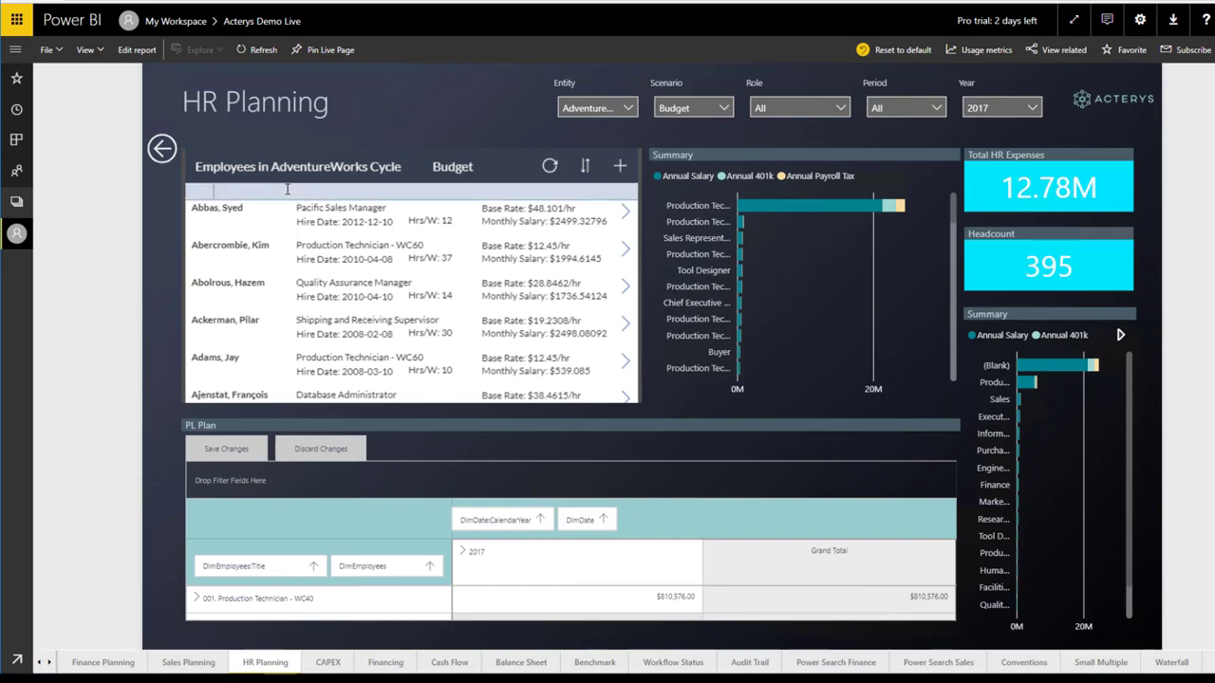
{"action": "type", "text": "a"}
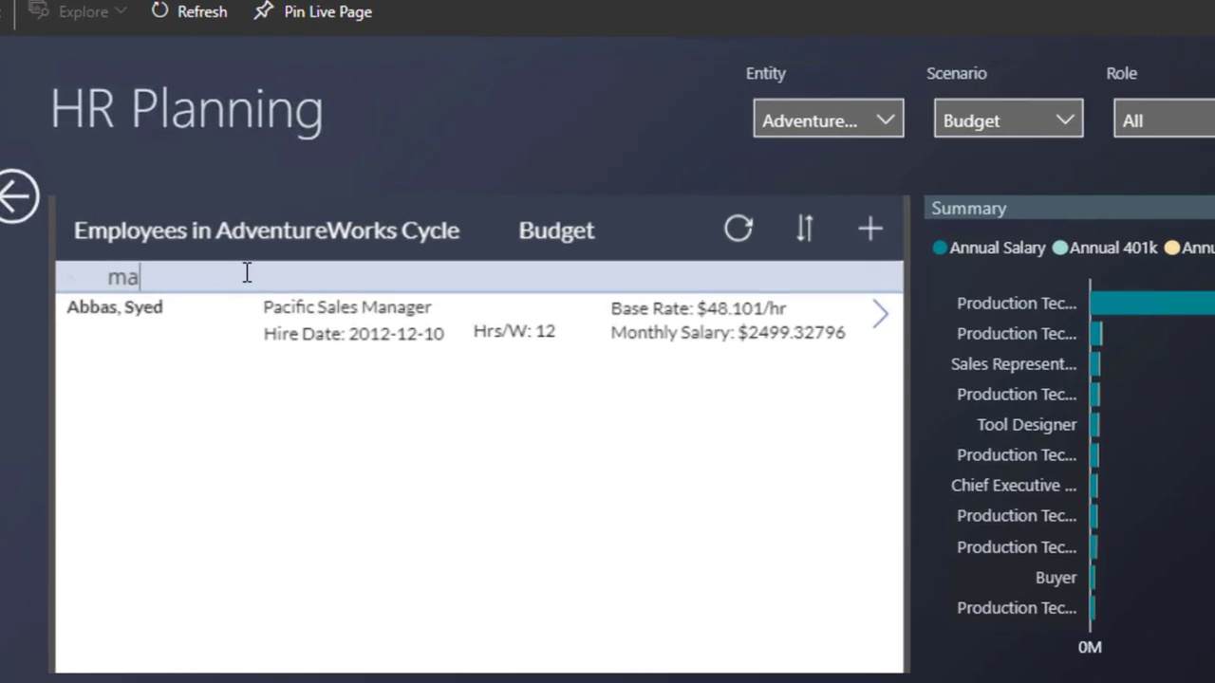
{"action": "type", "text": "ry"}
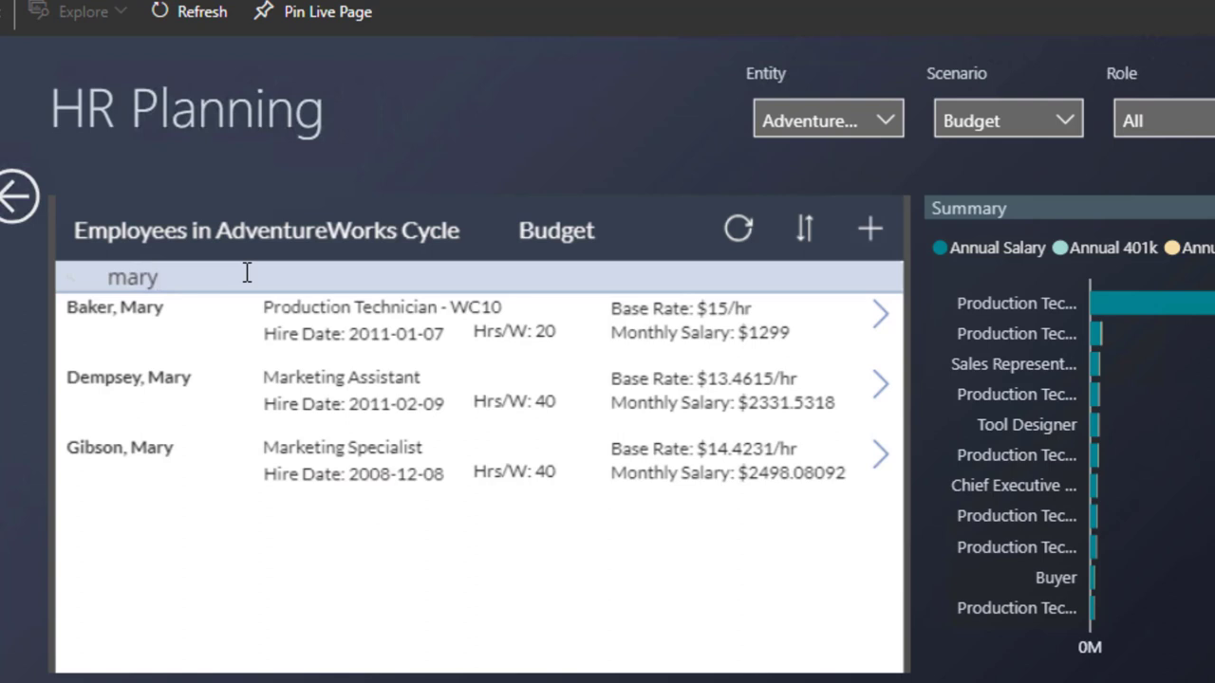
Step: Set the first Production Technician to 30 hours per week at a $20 base rate and save
{"action": "left_click", "coordinate": [875, 336]}
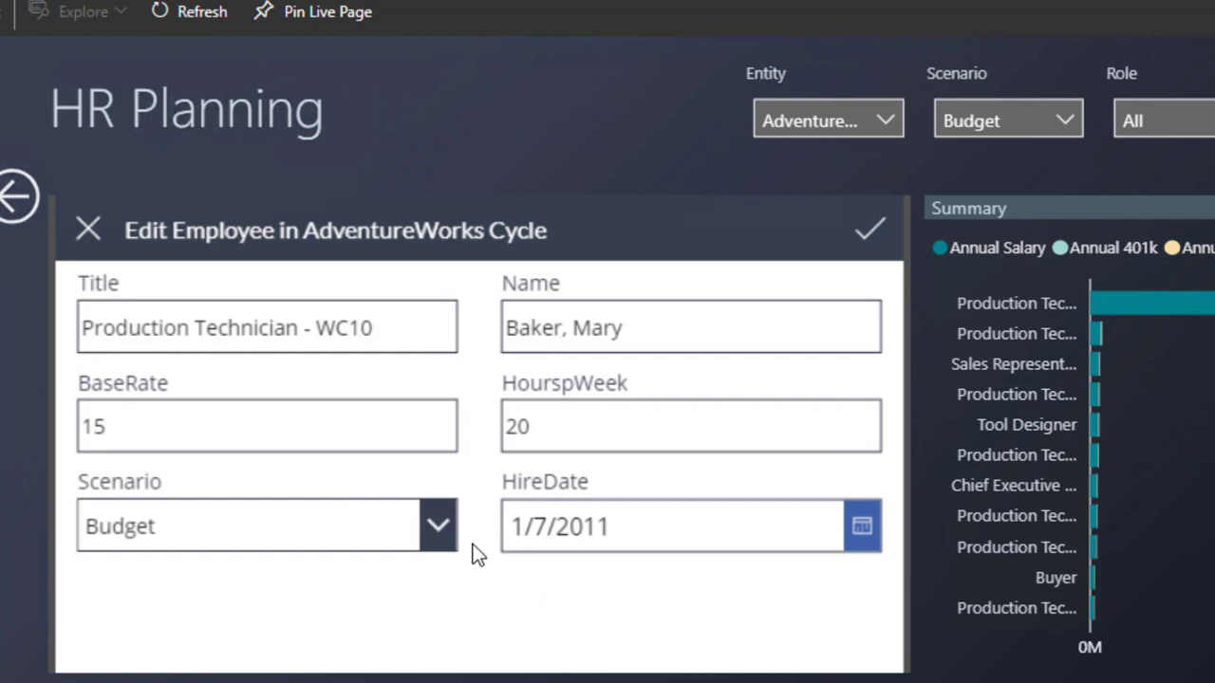
{"action": "left_click", "coordinate": [555, 423]}
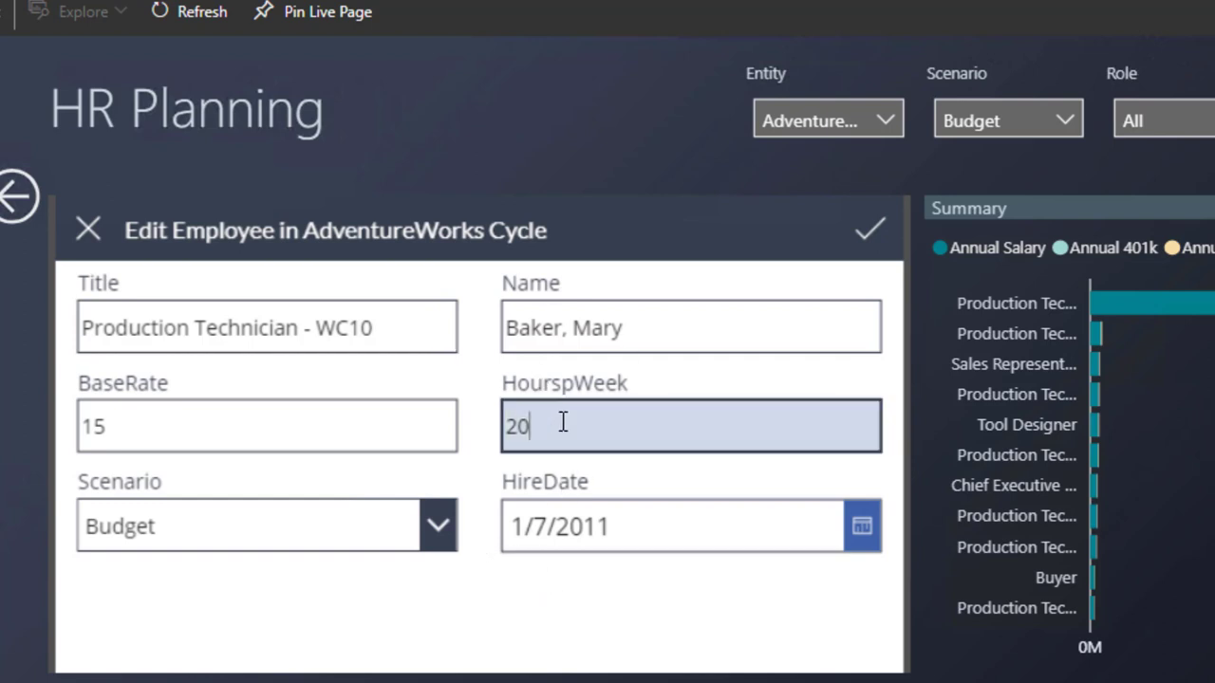
{"action": "key", "text": "BackSpace"}
{"action": "key", "text": "BackSpace"}
{"action": "type", "text": "30"}
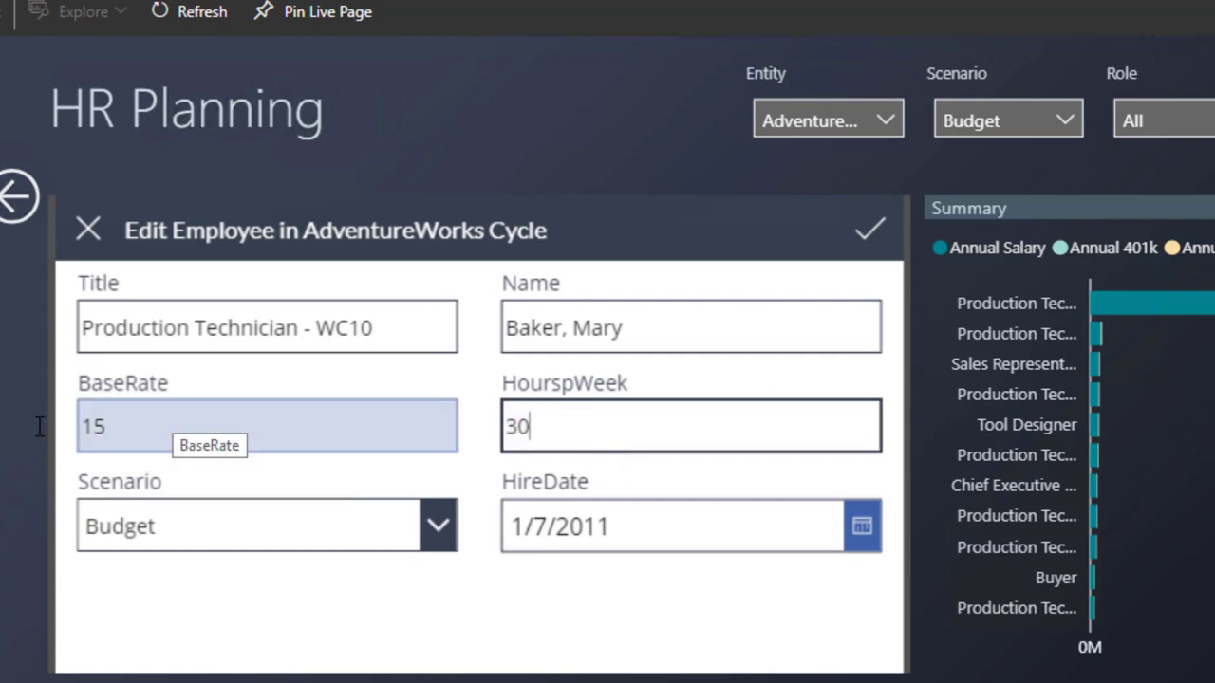
{"action": "key", "text": "shift+Tab"}
{"action": "type", "text": "2"}
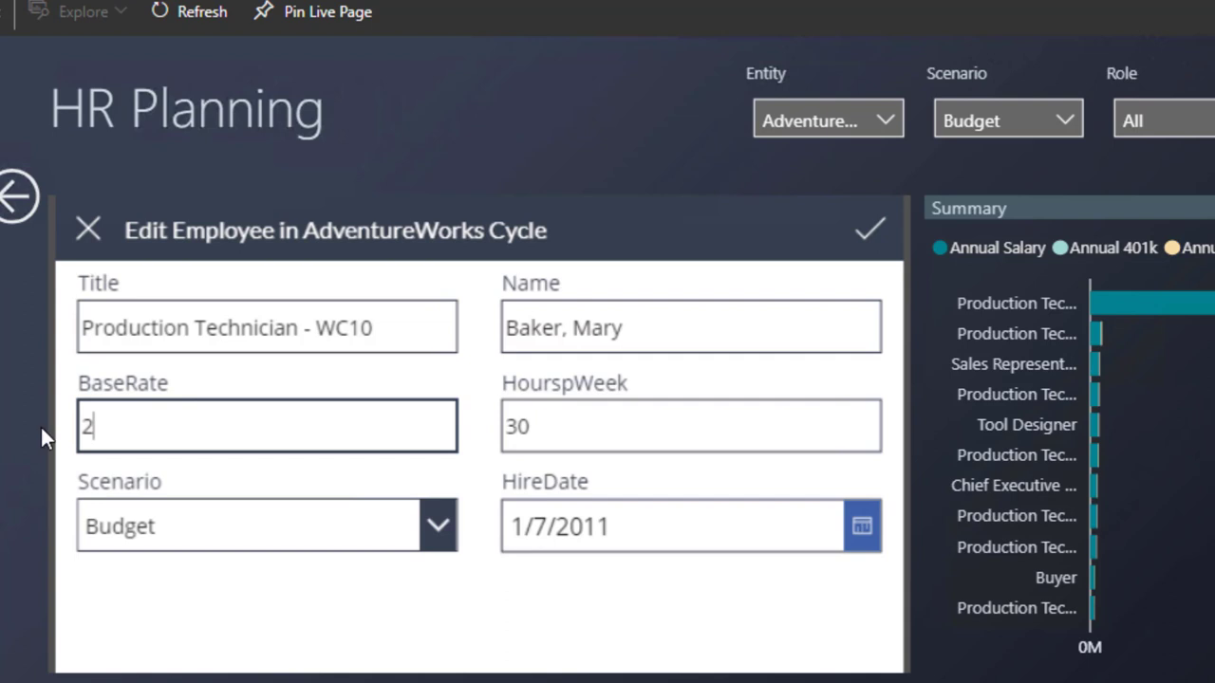
{"action": "type", "text": "0"}
{"action": "left_click", "coordinate": [864, 236]}
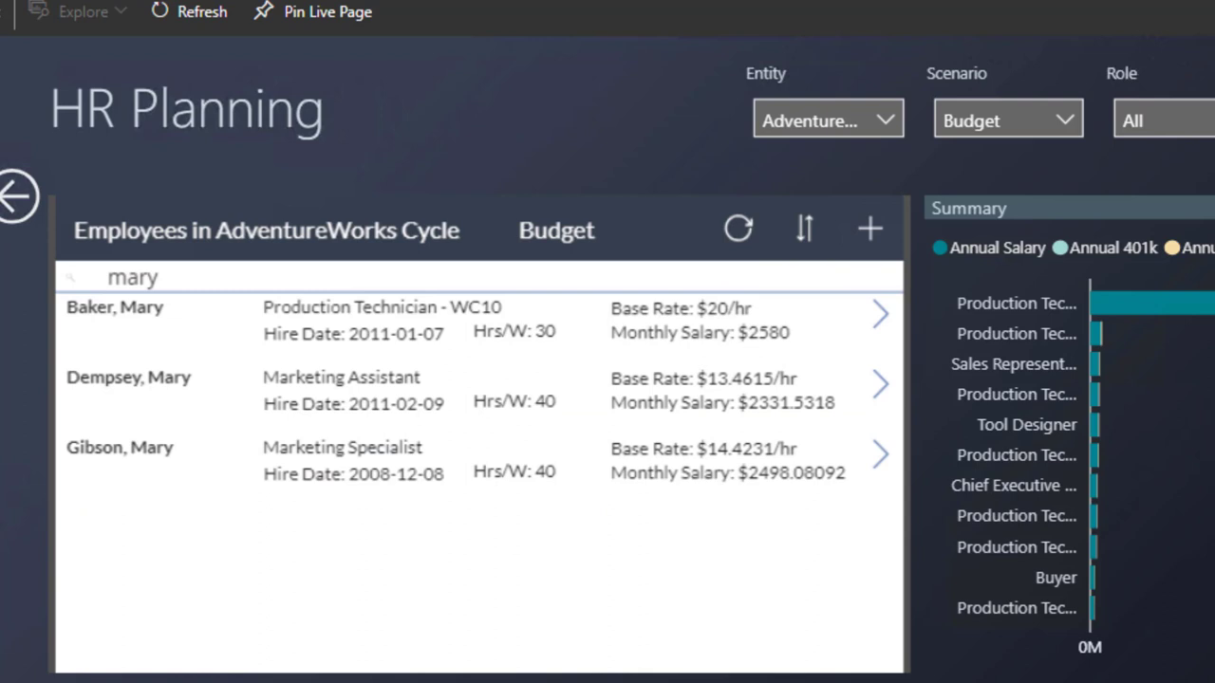
Step: Start a new Tool Designer employee at a $100 base rate and 40 hours per week
{"action": "left_click", "coordinate": [871, 233]}
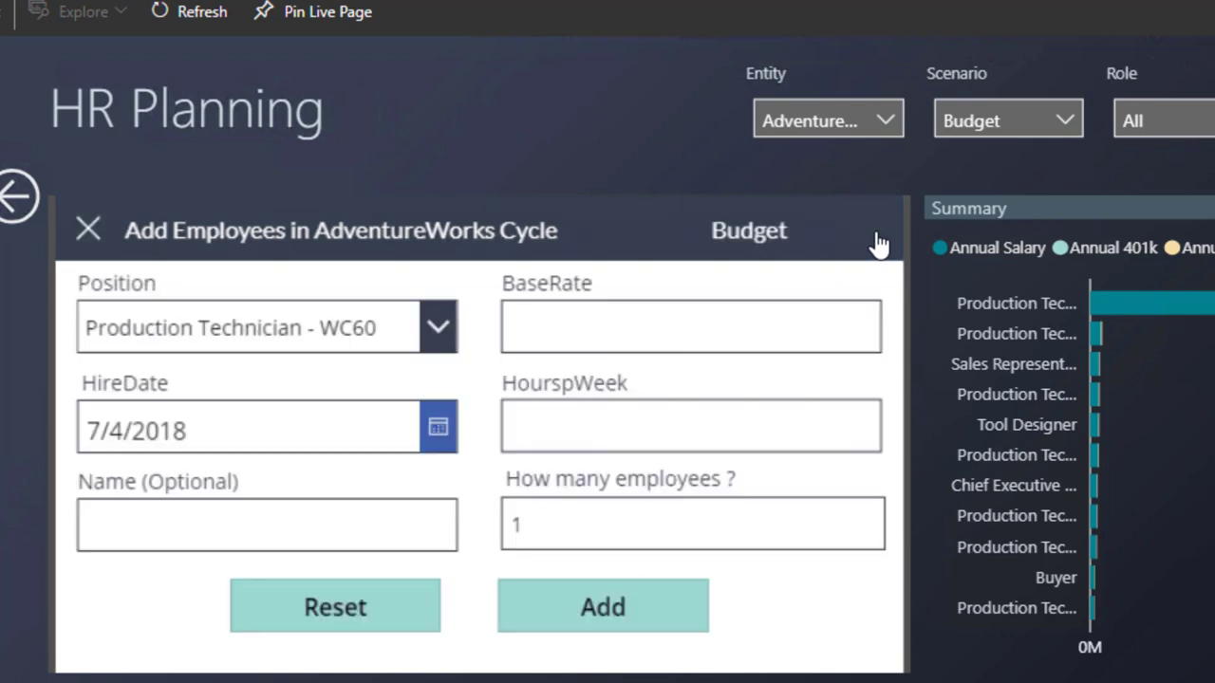
{"action": "left_click", "coordinate": [424, 322]}
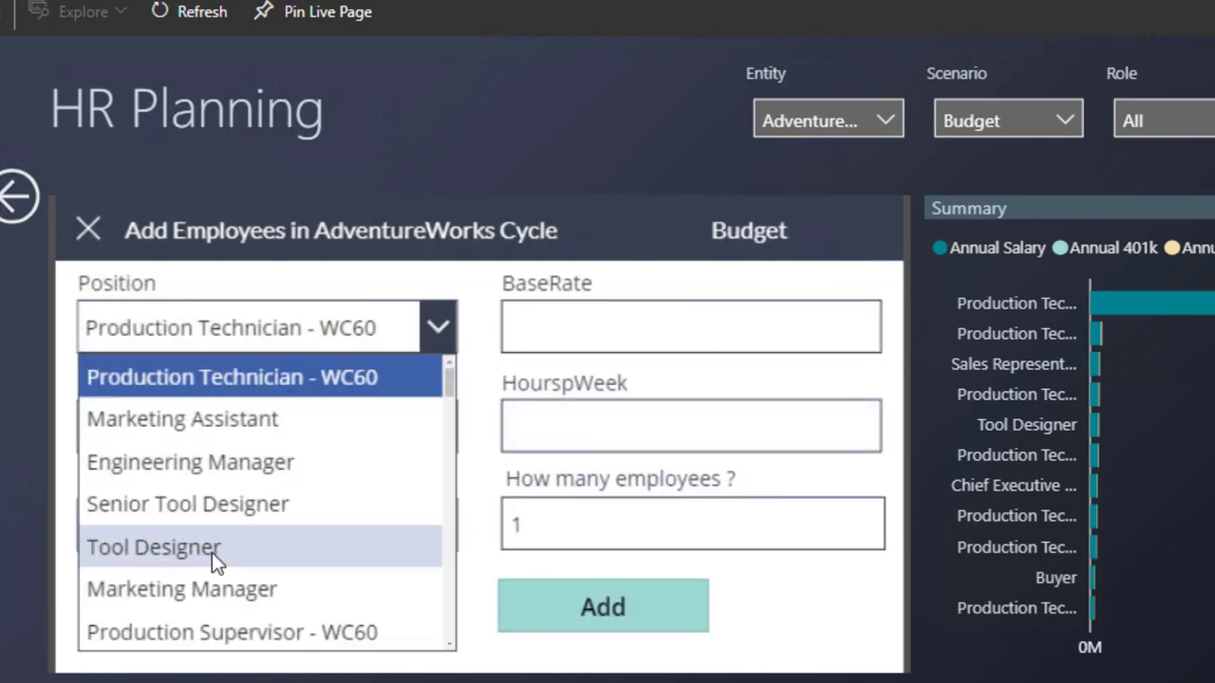
{"action": "left_click", "coordinate": [211, 552]}
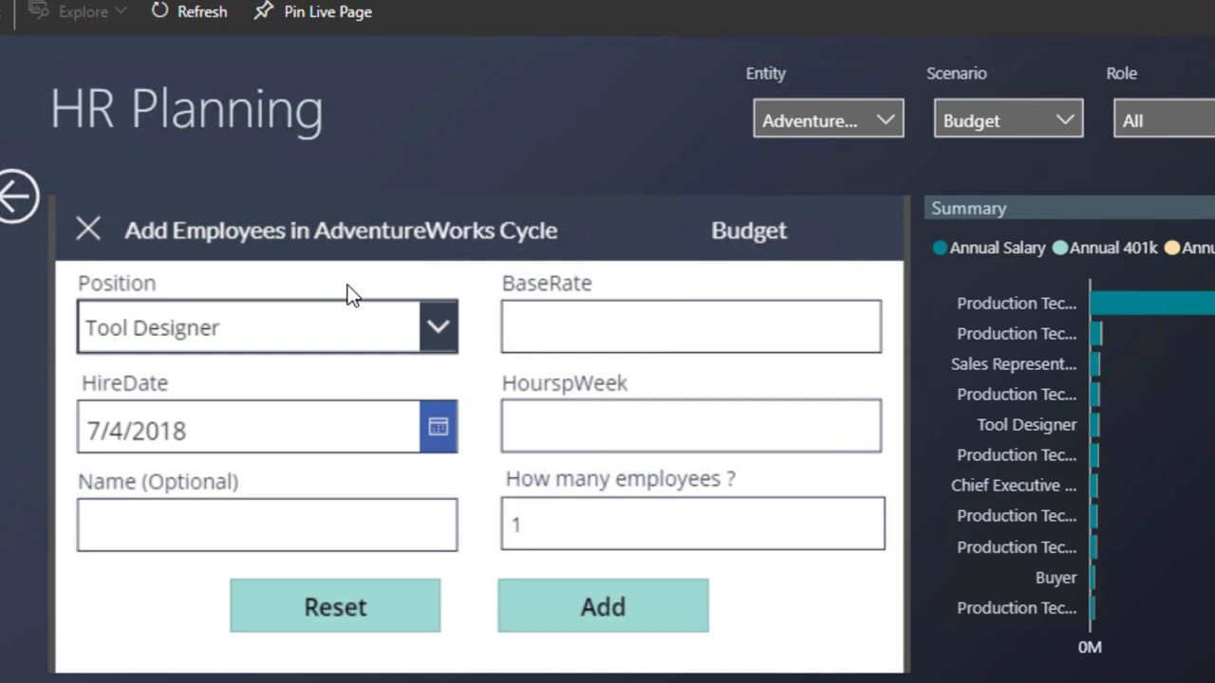
{"action": "left_click", "coordinate": [564, 333]}
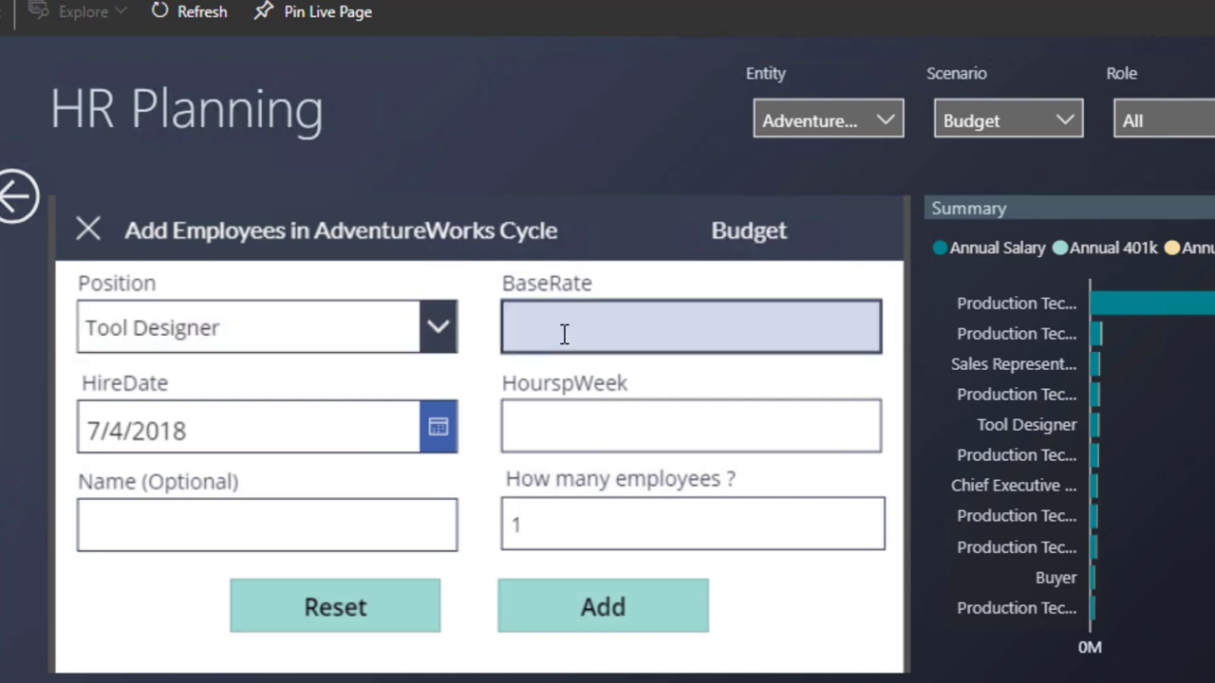
{"action": "type", "text": "100"}
{"action": "left_click", "coordinate": [653, 412]}
{"action": "type", "text": "40"}
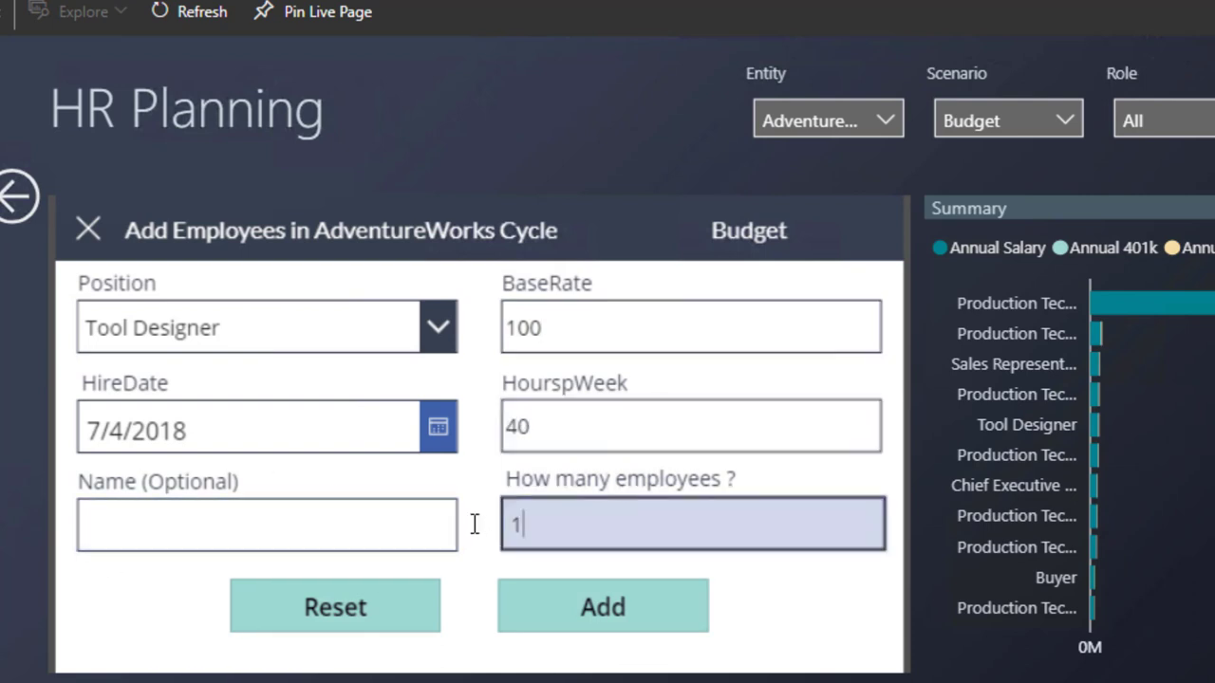
{"action": "left_click", "coordinate": [700, 538]}
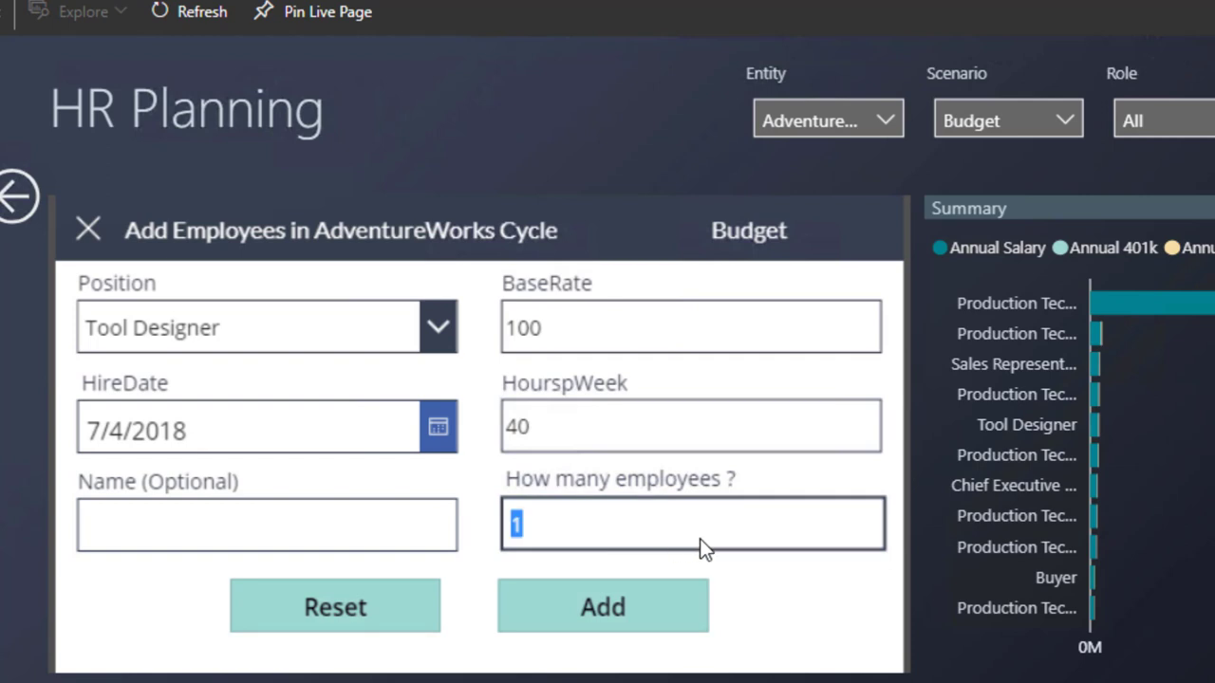
Step: Set the hire date to 9/3/2018 and add 5 such employees
{"action": "left_click", "coordinate": [442, 429]}
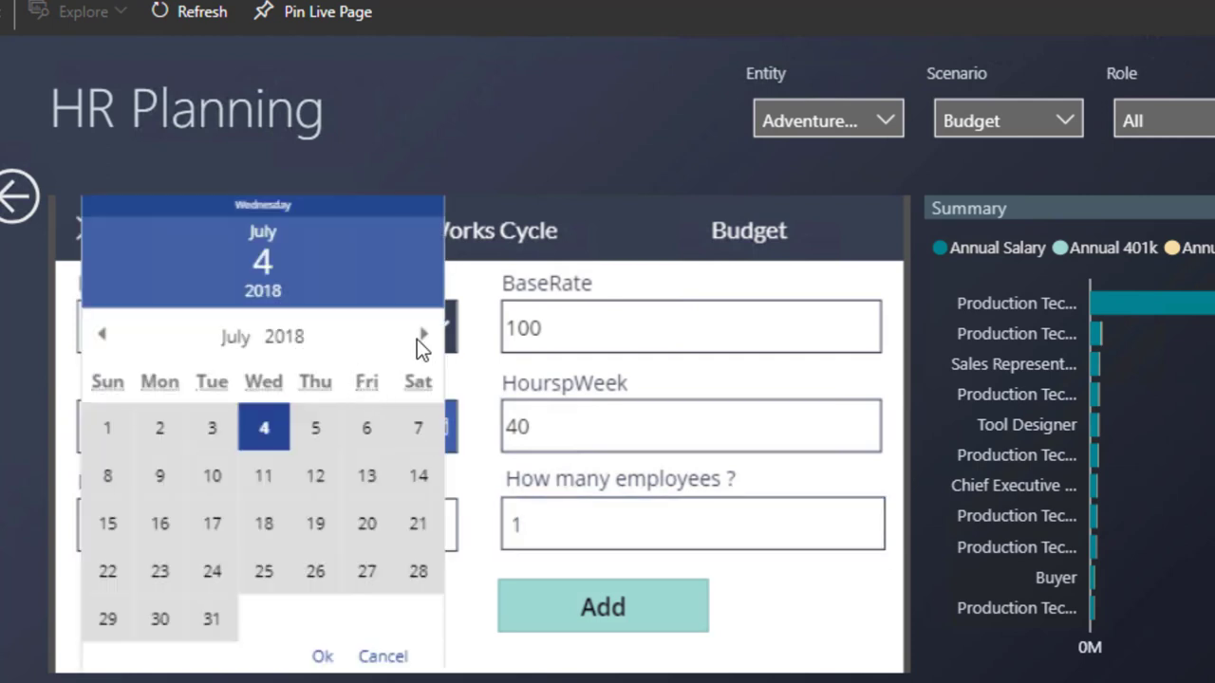
{"action": "left_click", "coordinate": [424, 335]}
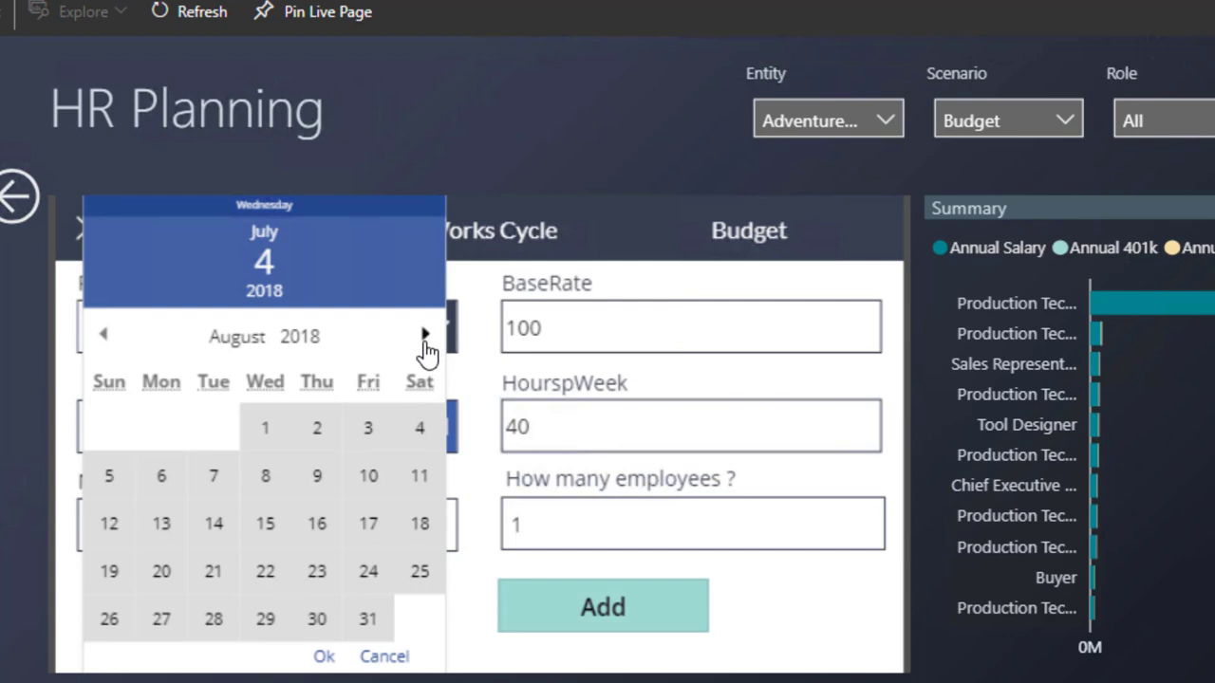
{"action": "left_click", "coordinate": [425, 339]}
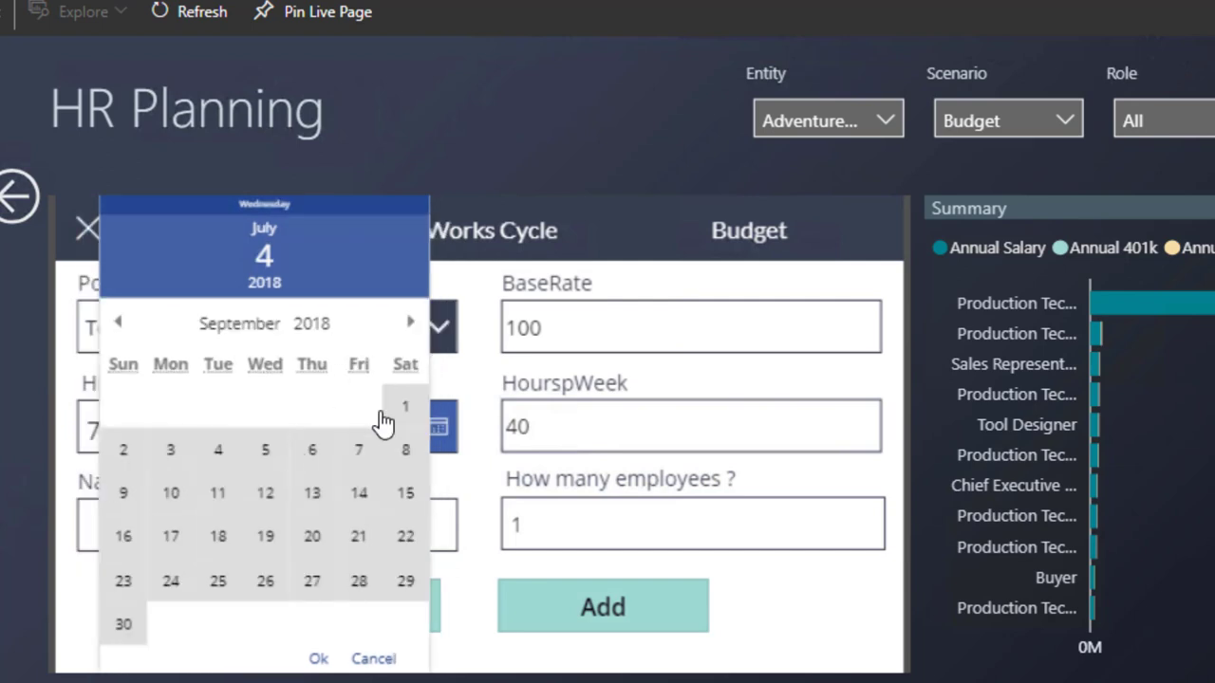
{"action": "left_click", "coordinate": [174, 458]}
{"action": "left_click", "coordinate": [316, 659]}
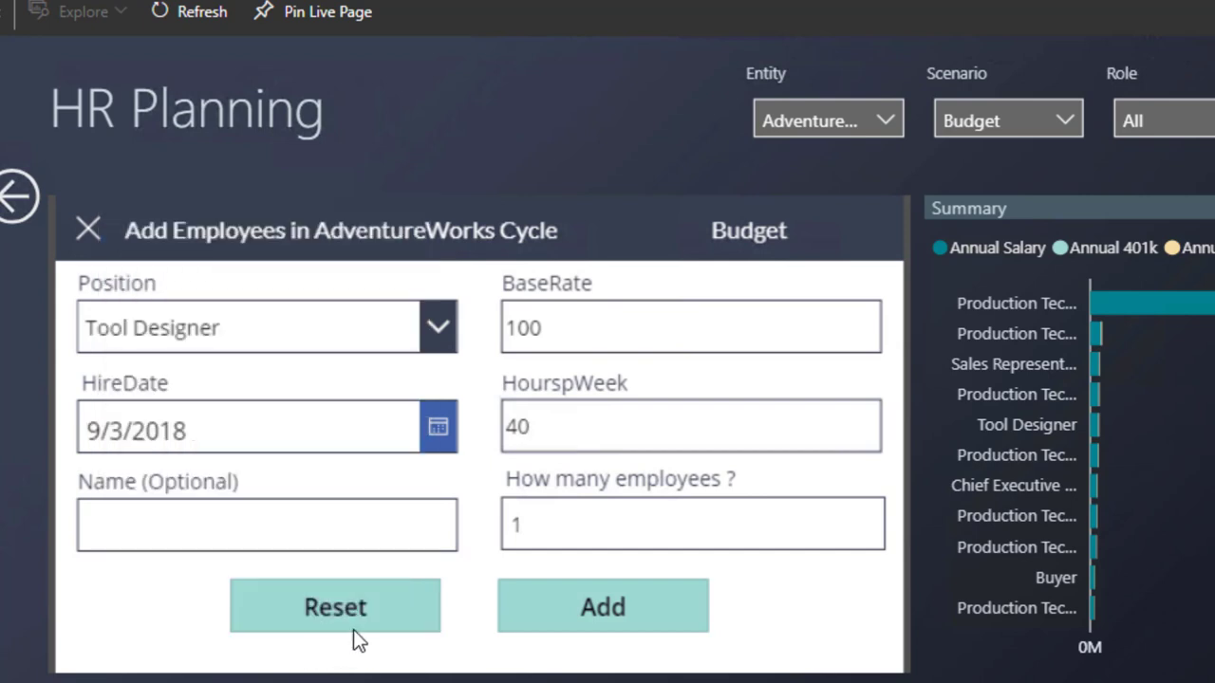
{"action": "left_click", "coordinate": [517, 528]}
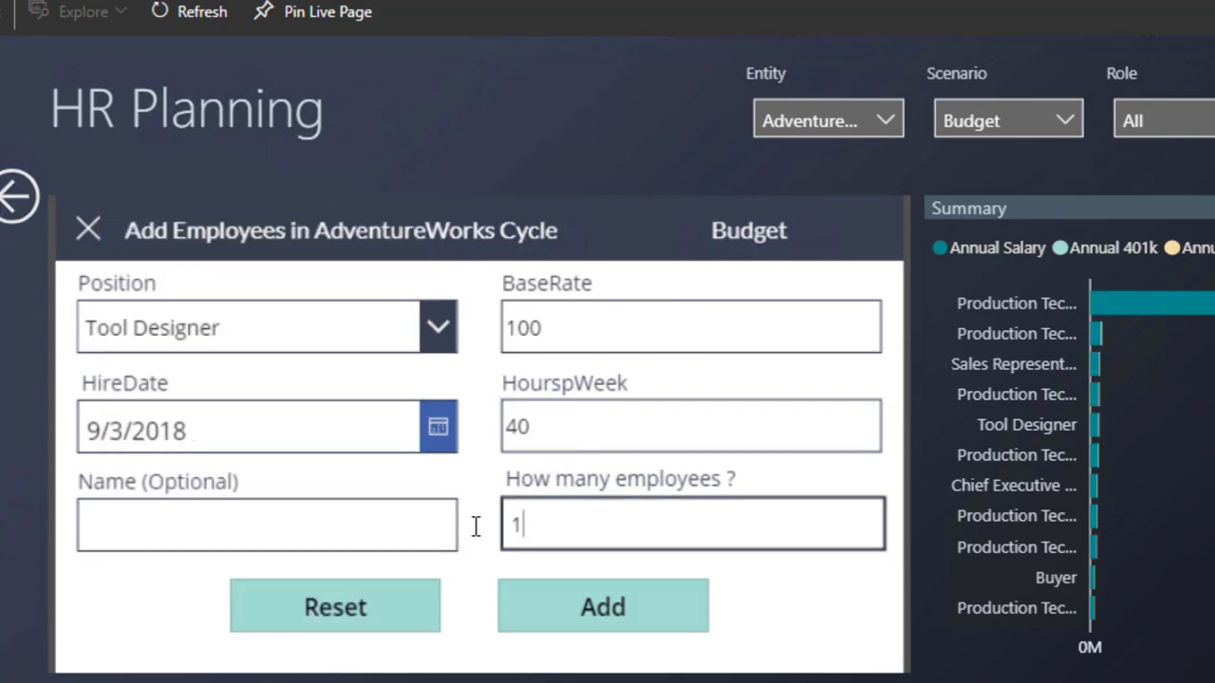
{"action": "type", "text": "5"}
{"action": "left_click", "coordinate": [603, 606]}
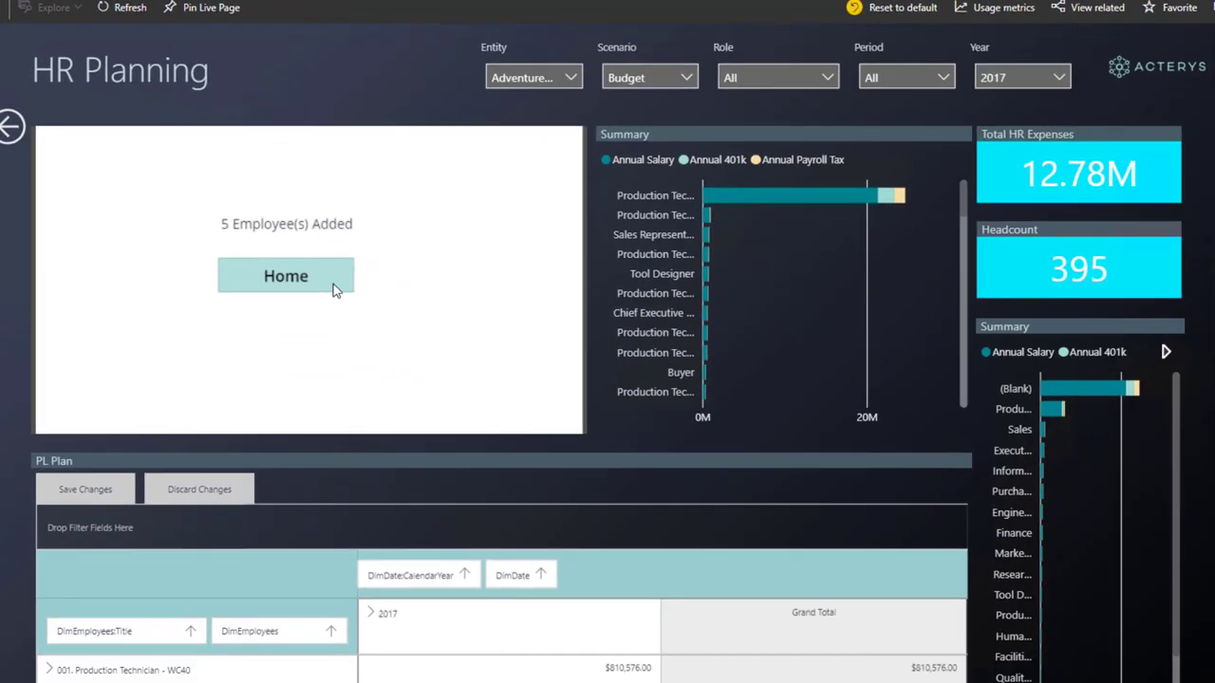
Step: Return to the employee list, then expand the PL Plan into 2017 months and the 001. Production Technician - WC40 row
{"action": "left_click", "coordinate": [333, 284]}
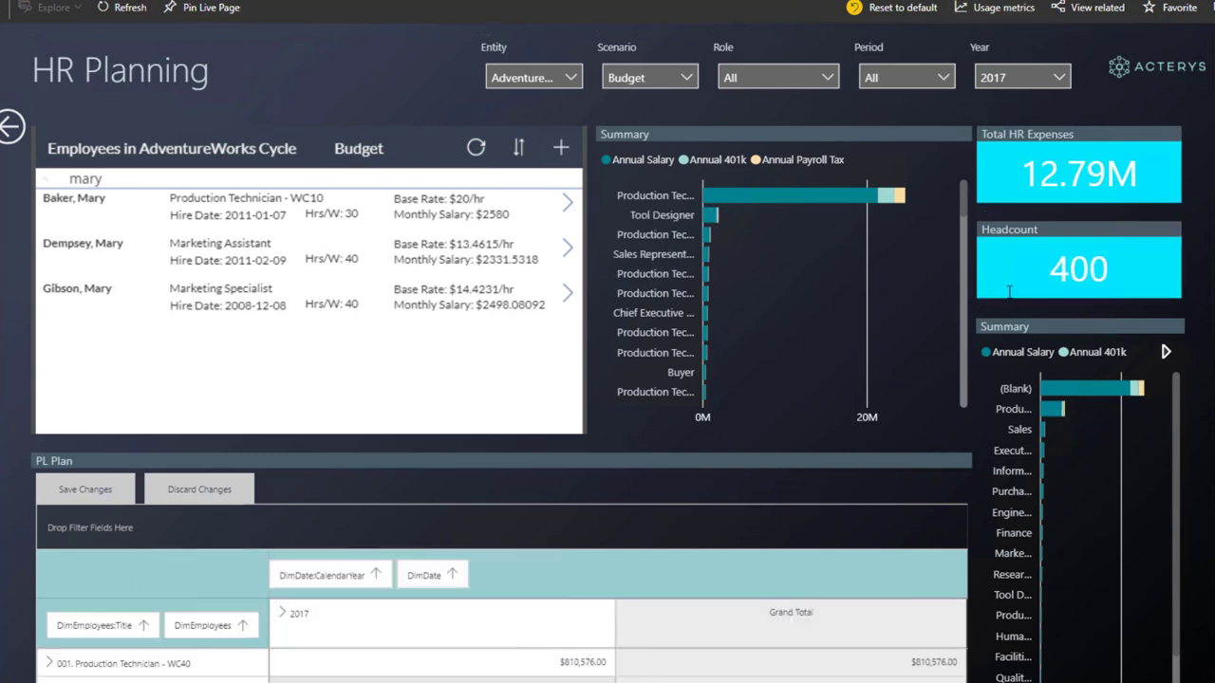
{"action": "left_click", "coordinate": [284, 615]}
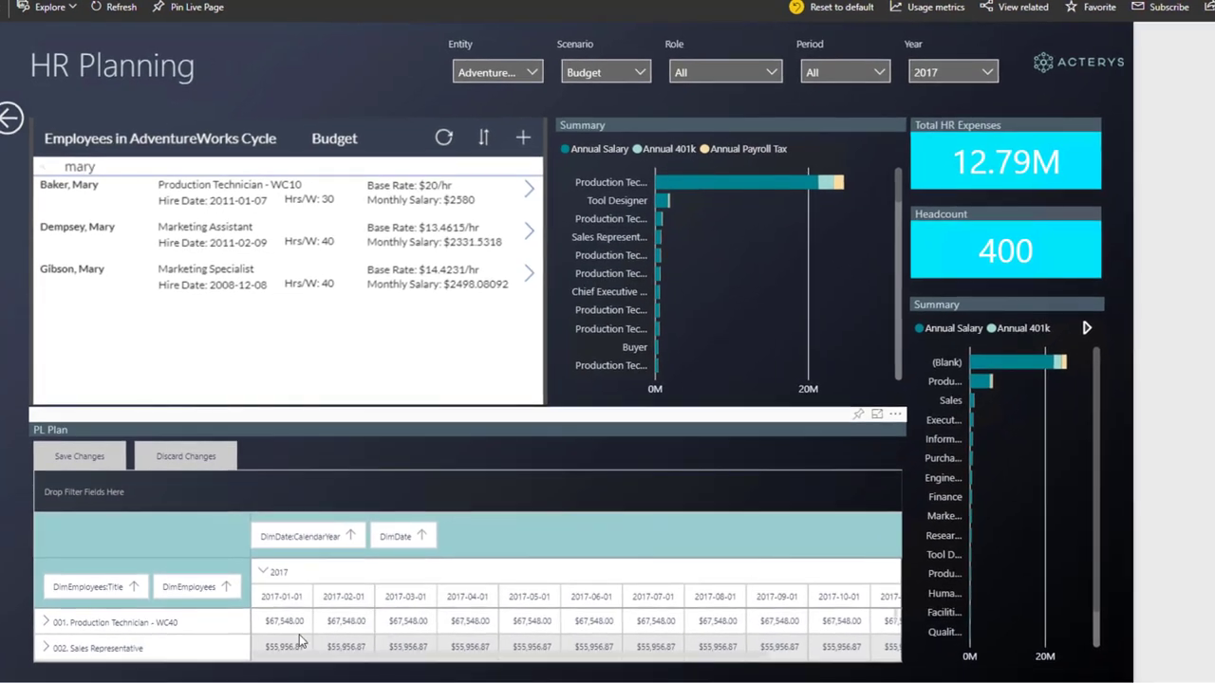
{"action": "left_click", "coordinate": [46, 625]}
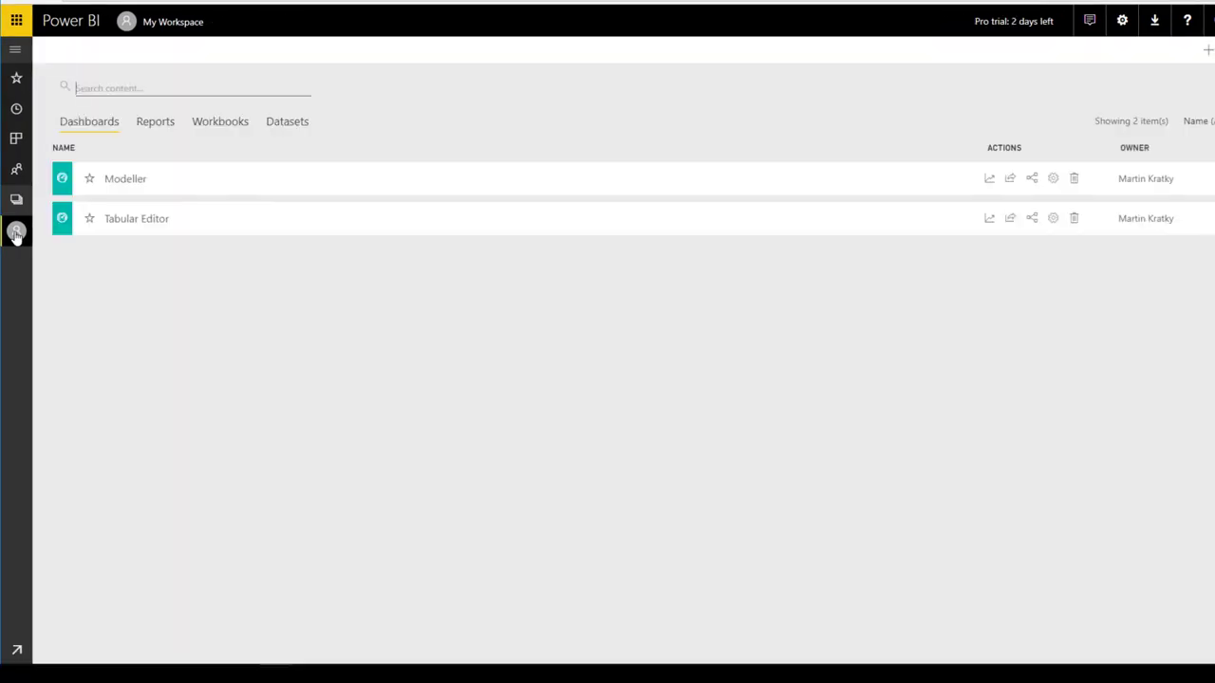
Step: From the Modeller dashboard, open DimParameter in edit mode and select the Payroll Tax % parval cell
{"action": "left_click", "coordinate": [124, 180]}
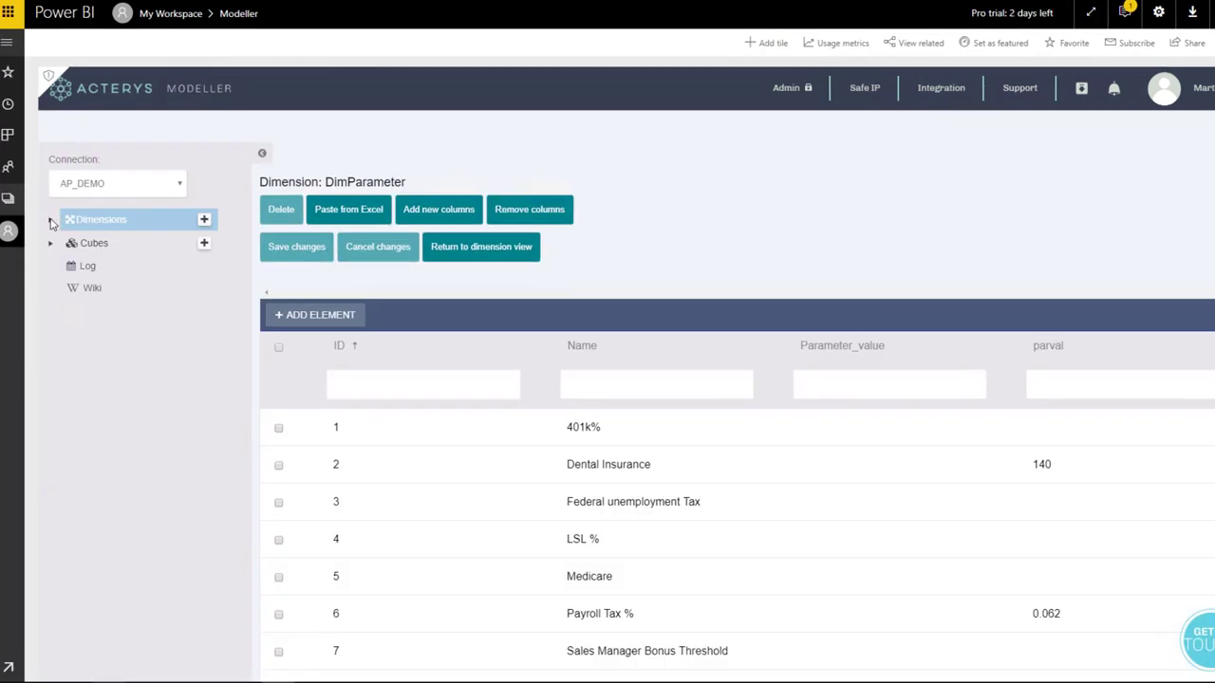
{"action": "left_click", "coordinate": [51, 222]}
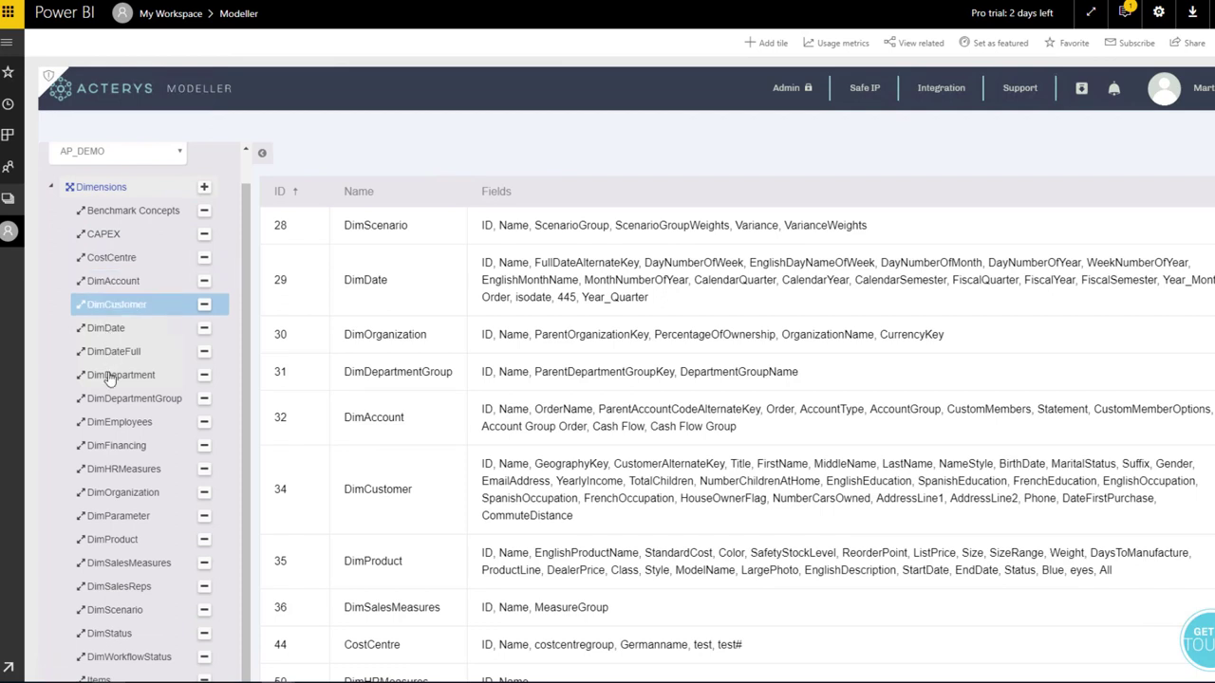
{"action": "left_click", "coordinate": [120, 517]}
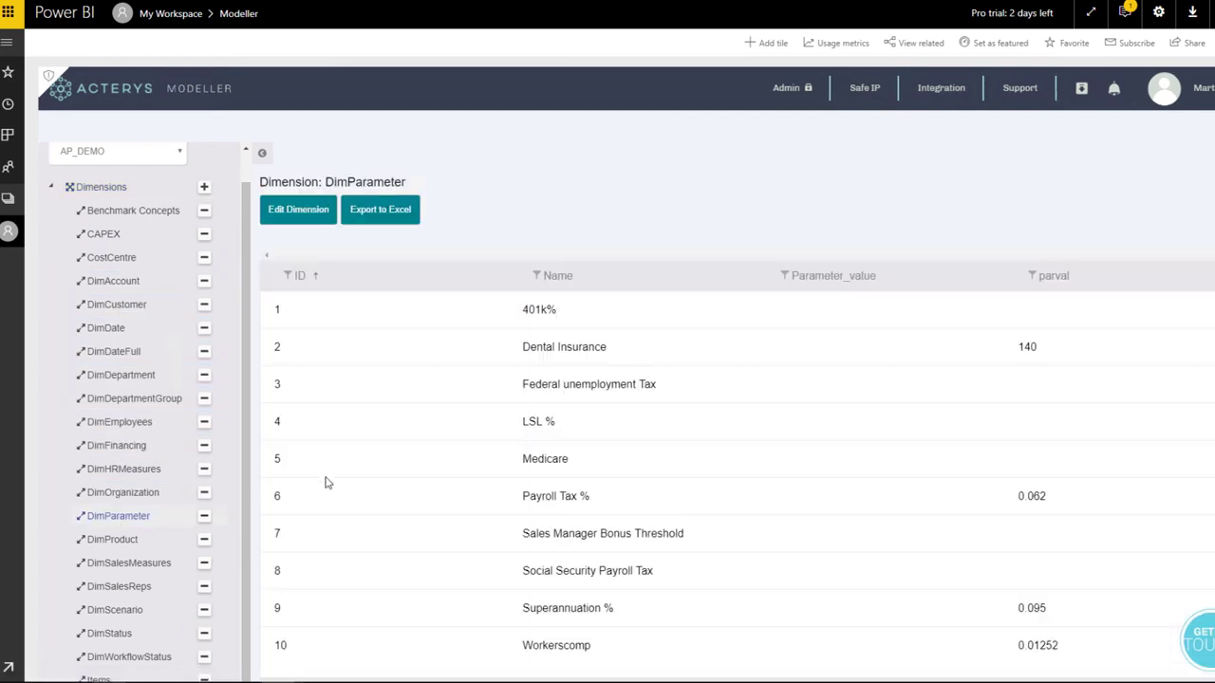
{"action": "scroll", "coordinate": [344, 477], "scroll_direction": "down", "scroll_amount": 1}
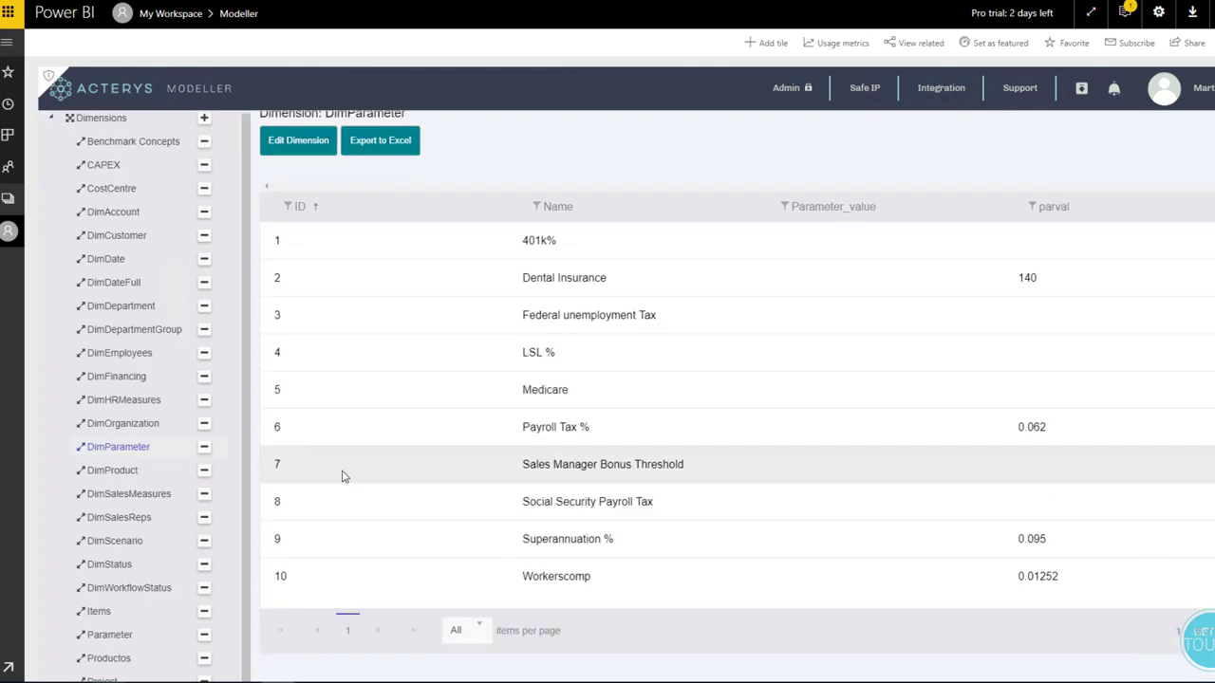
{"action": "scroll", "coordinate": [345, 477], "scroll_direction": "up", "scroll_amount": 1}
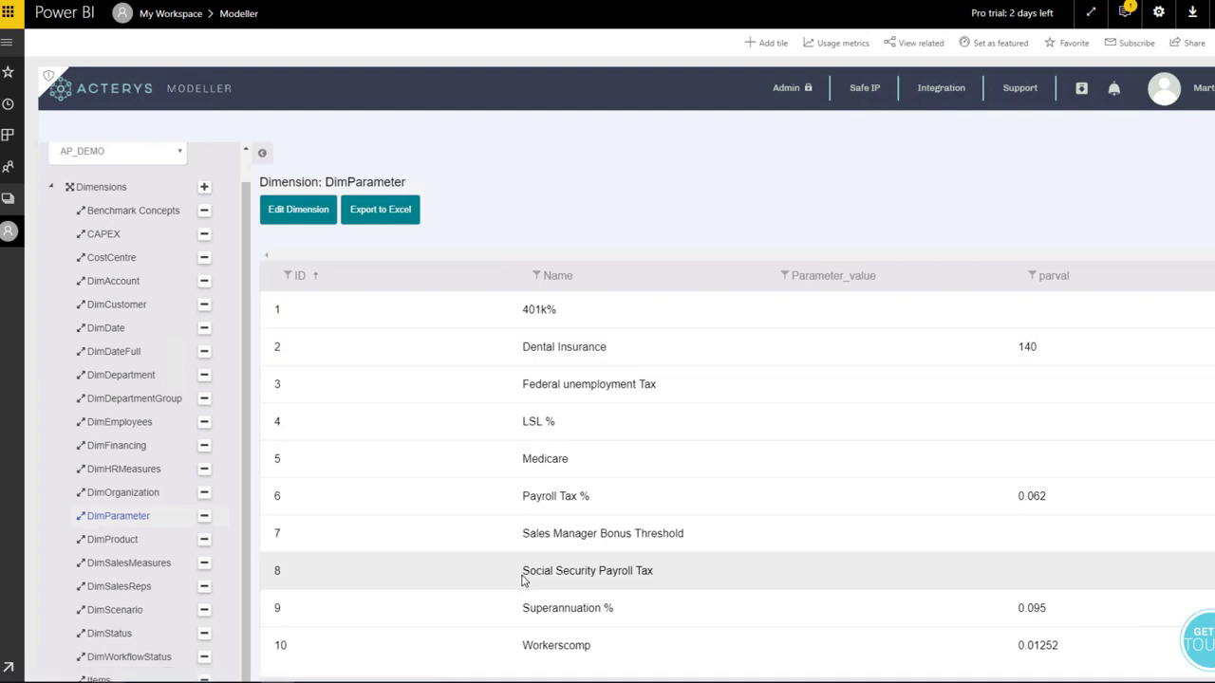
{"action": "left_click", "coordinate": [327, 219]}
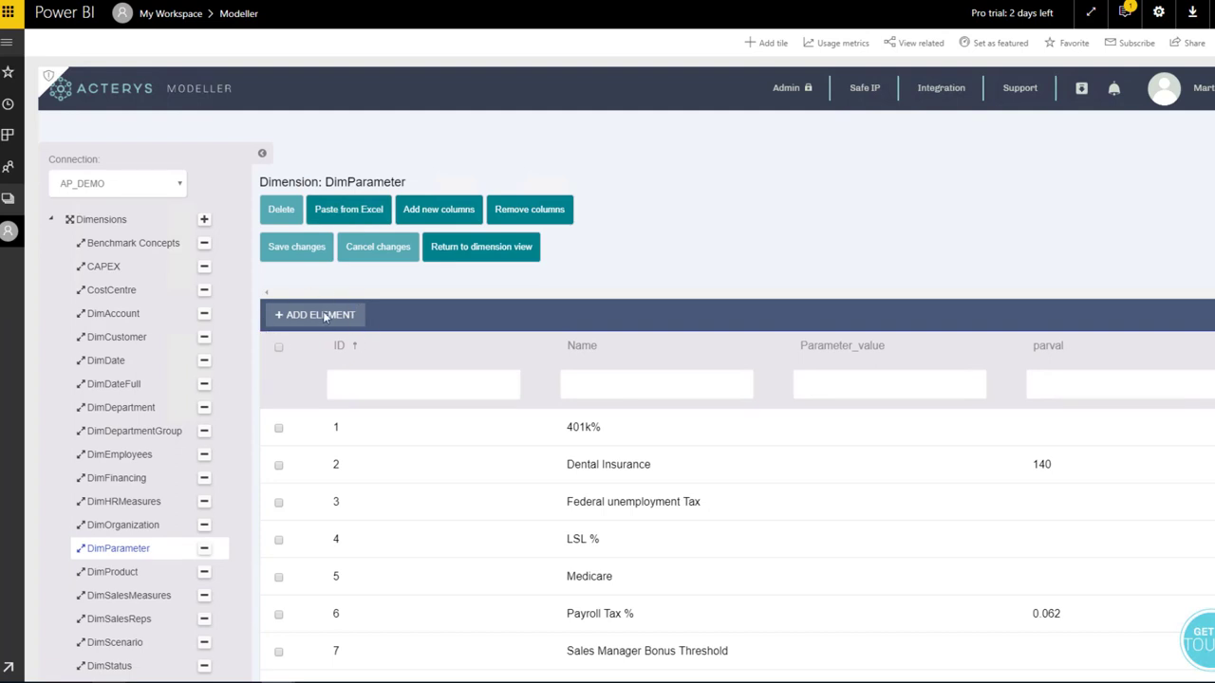
{"action": "scroll", "coordinate": [491, 407], "scroll_direction": "down", "scroll_amount": 1}
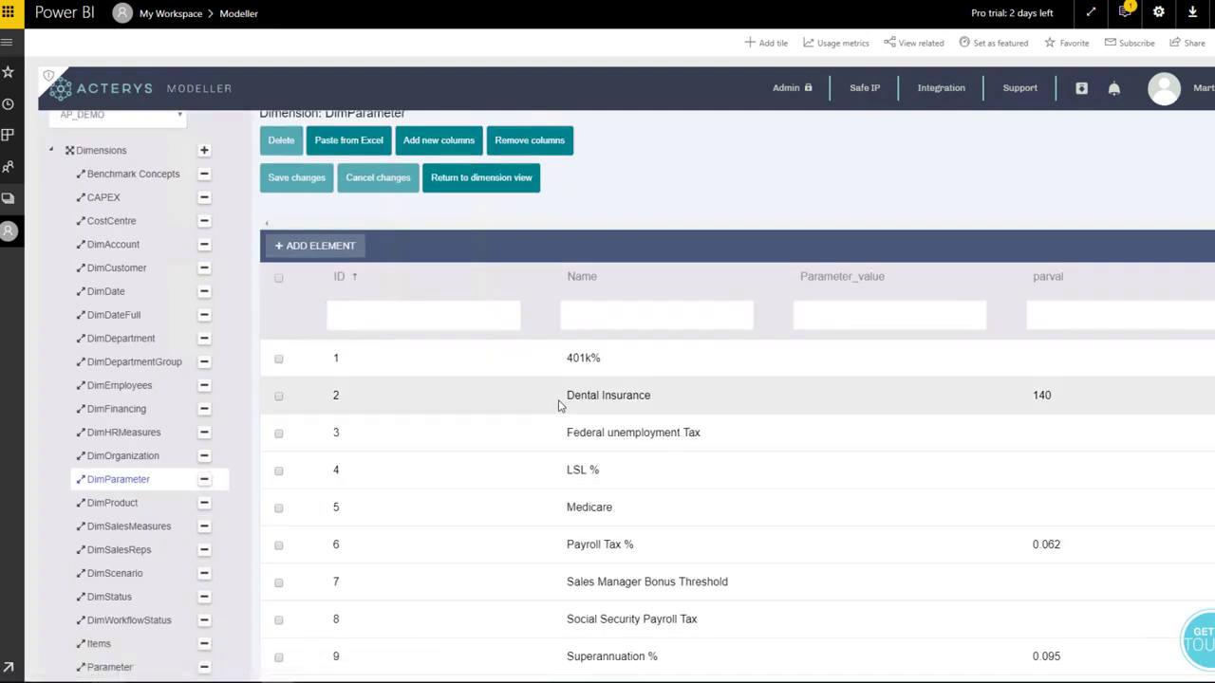
{"action": "left_click", "coordinate": [1084, 554]}
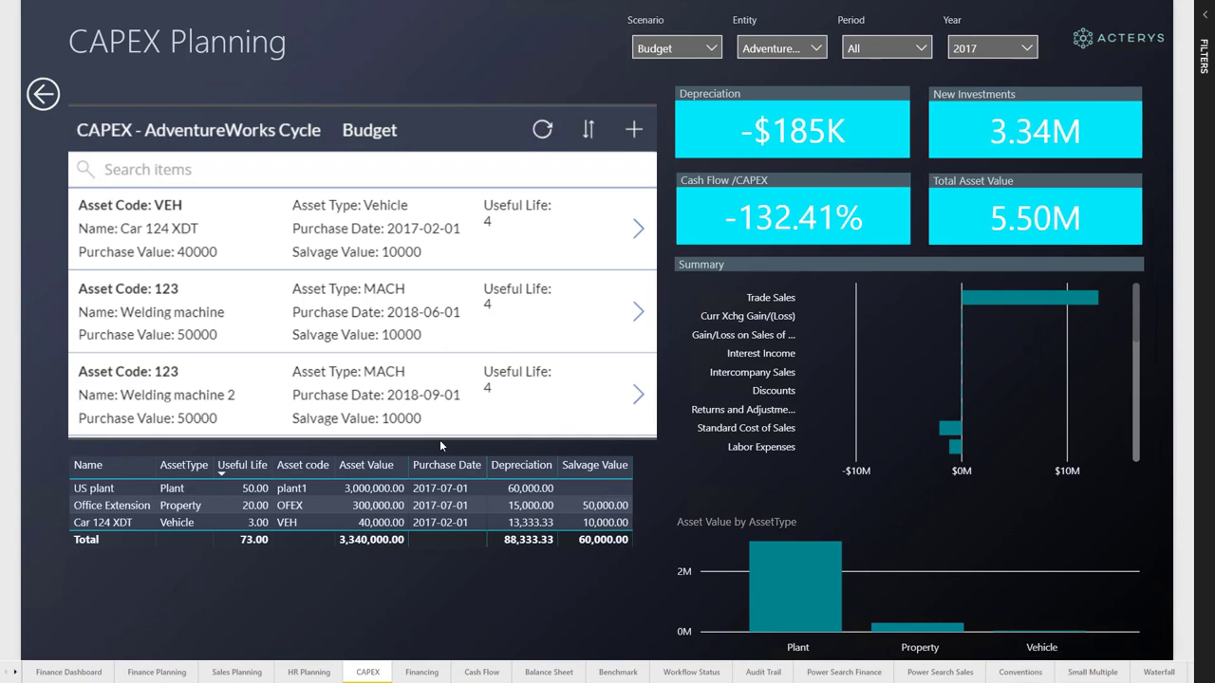
Step: Start a new CAPEX asset with code US1 and name US Plant
{"action": "left_click", "coordinate": [632, 136]}
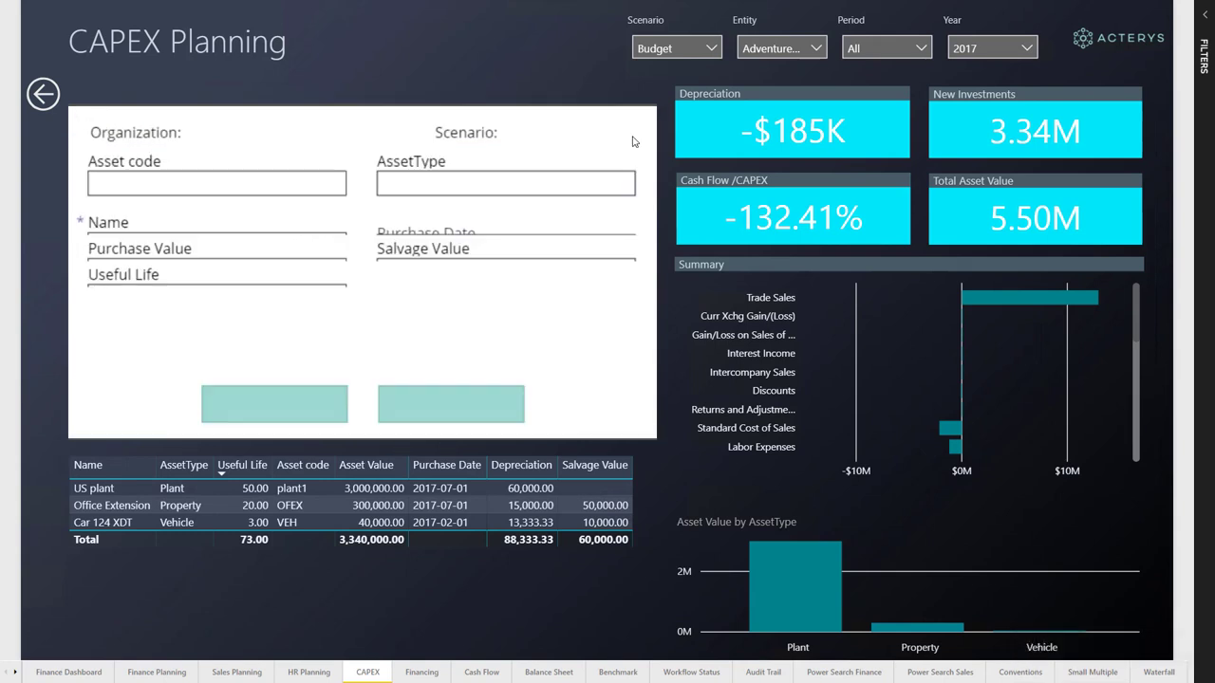
{"action": "left_click", "coordinate": [170, 185]}
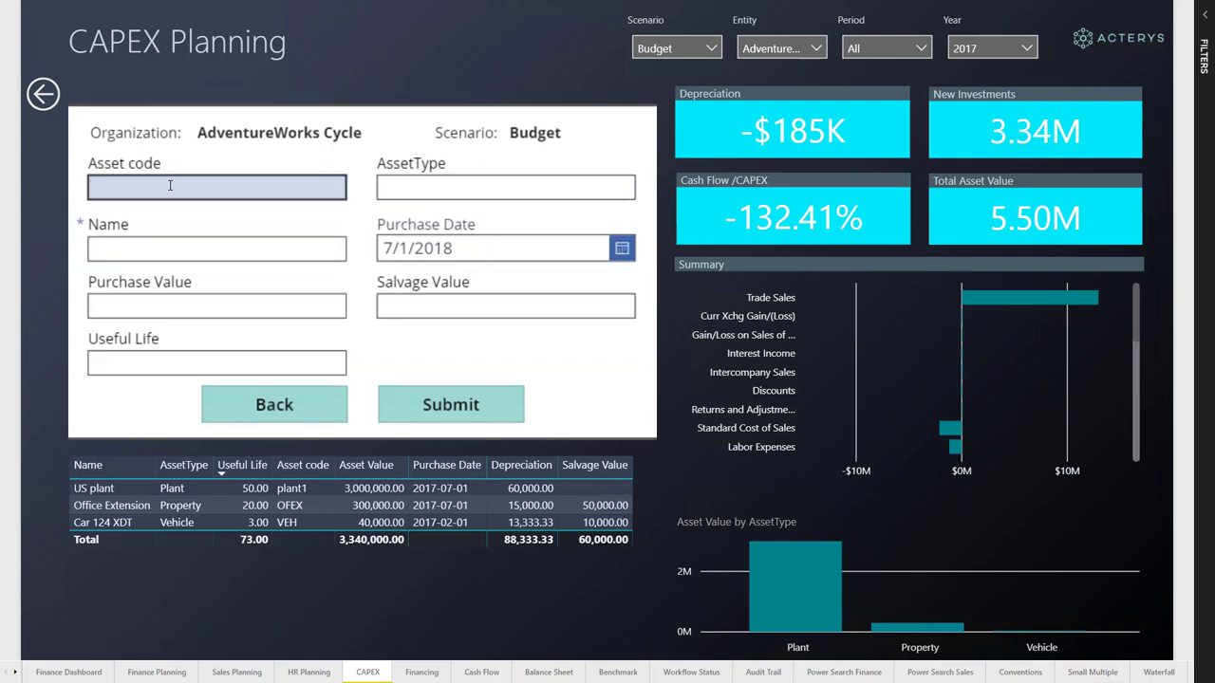
{"action": "type", "text": "US"}
{"action": "type", "text": "1"}
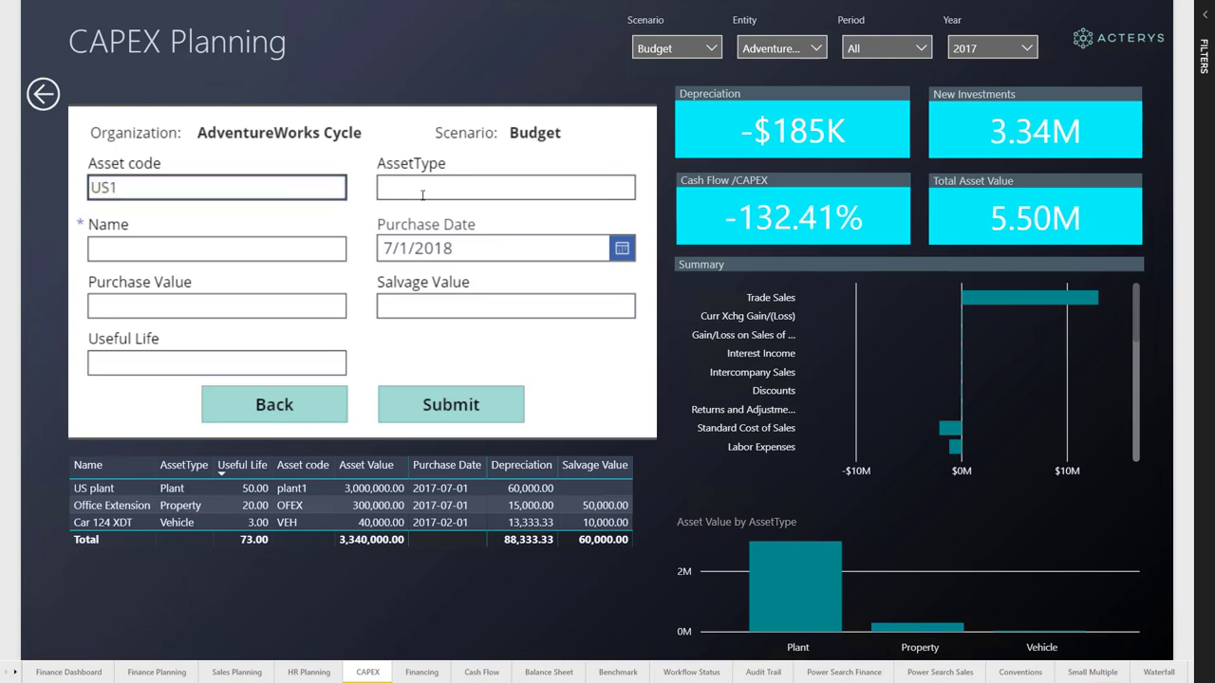
{"action": "left_click", "coordinate": [417, 195]}
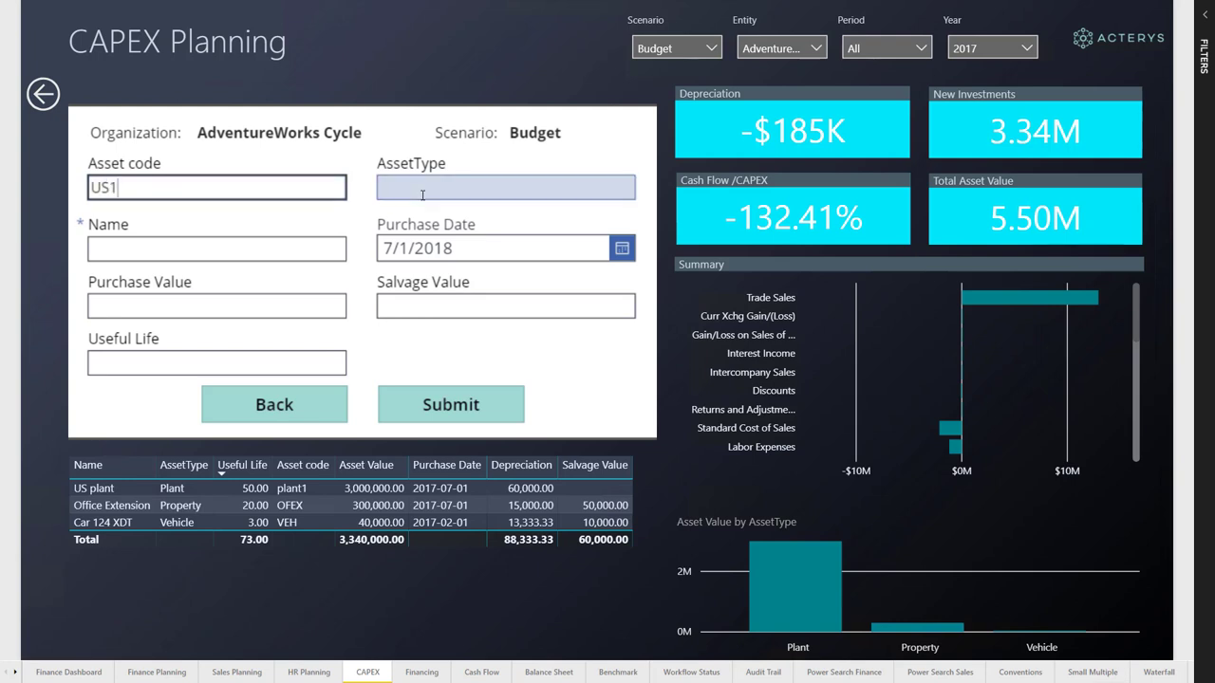
{"action": "left_click", "coordinate": [237, 245]}
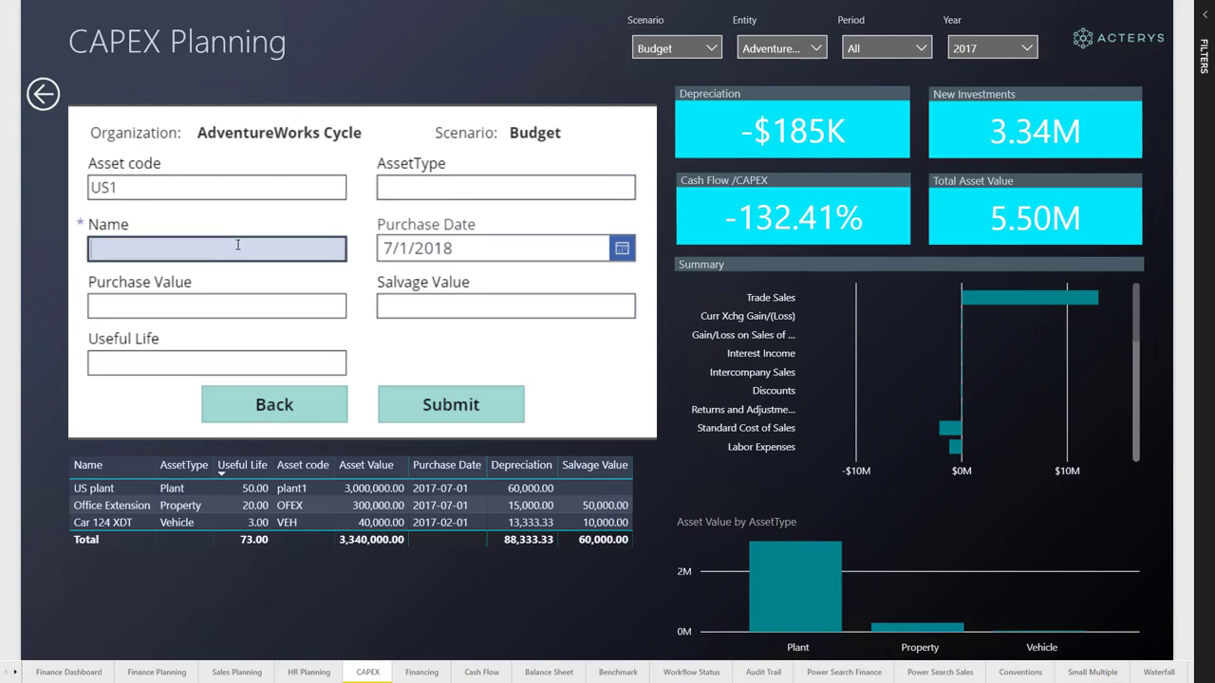
{"action": "type", "text": "US Plant"}
Step: Set the asset's purchase date to 7/1/2017
{"action": "left_click", "coordinate": [624, 250]}
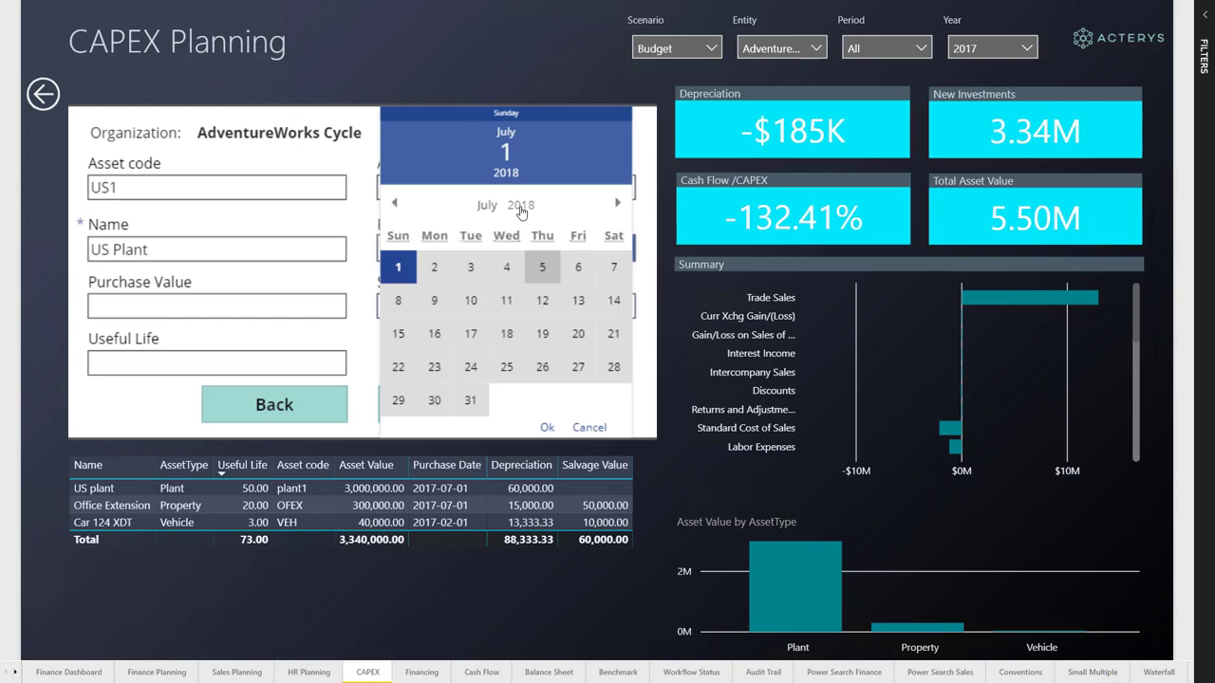
{"action": "left_click", "coordinate": [520, 207]}
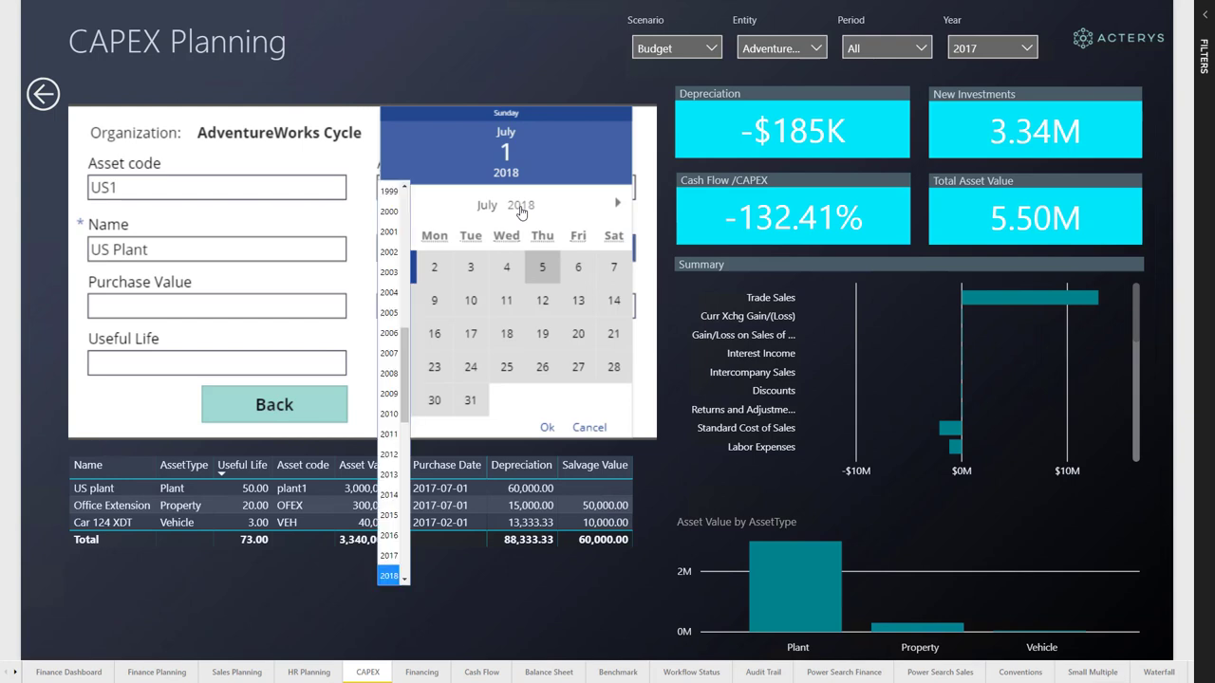
{"action": "left_click", "coordinate": [388, 556]}
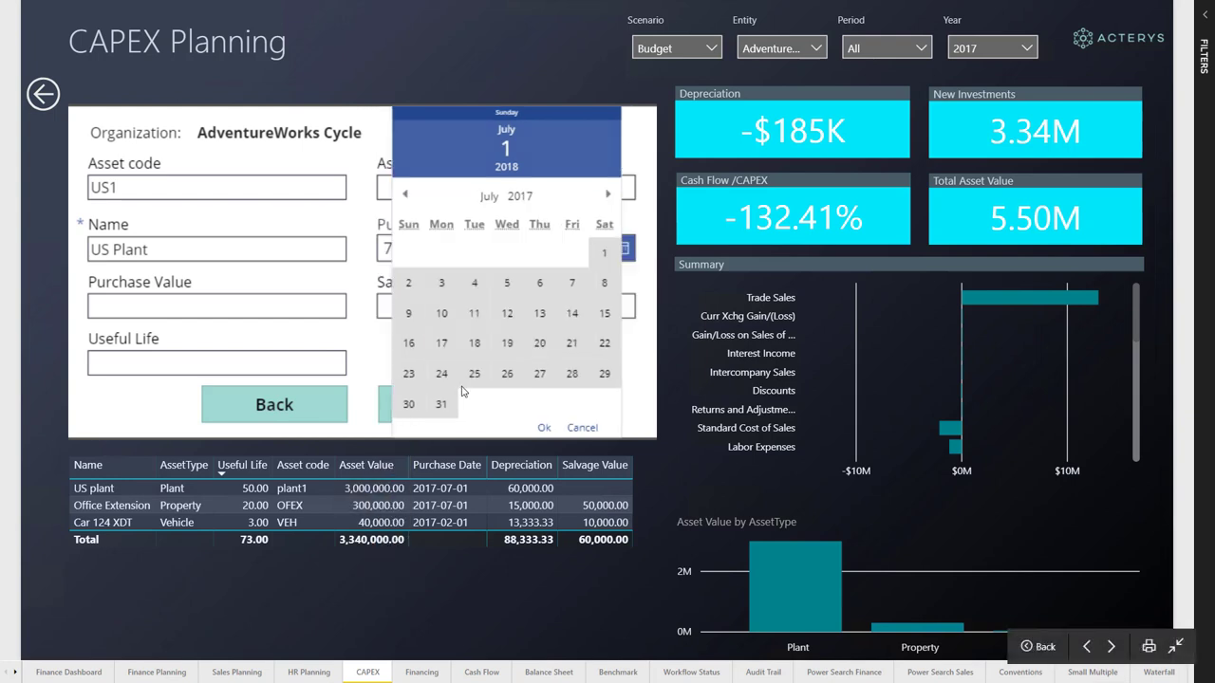
{"action": "left_click", "coordinate": [606, 254]}
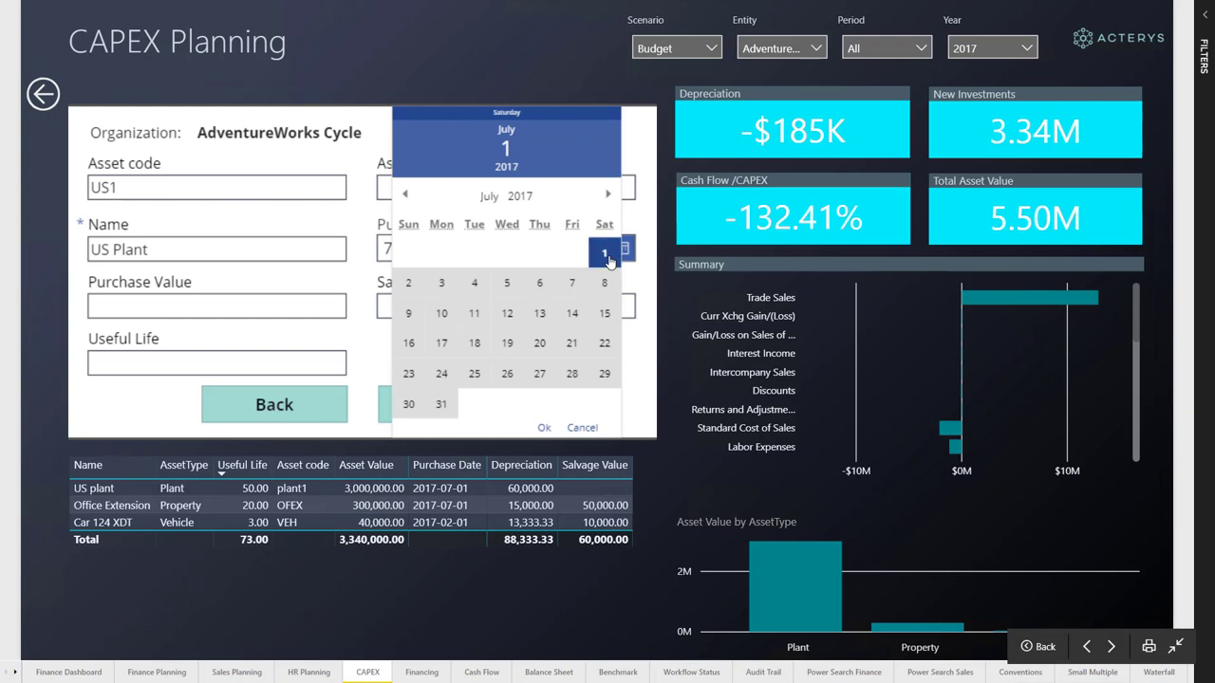
{"action": "left_click", "coordinate": [547, 429]}
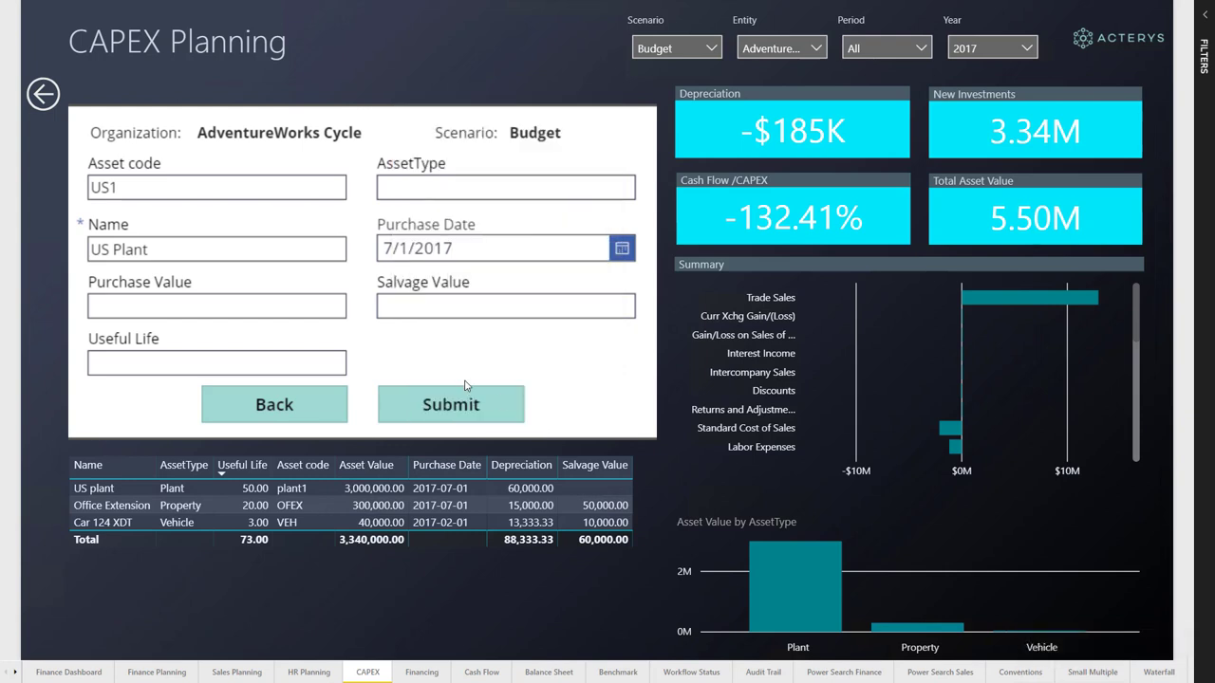
Step: Enter purchase value 3000000, salvage value 100000 and useful life 15
{"action": "left_click", "coordinate": [263, 304]}
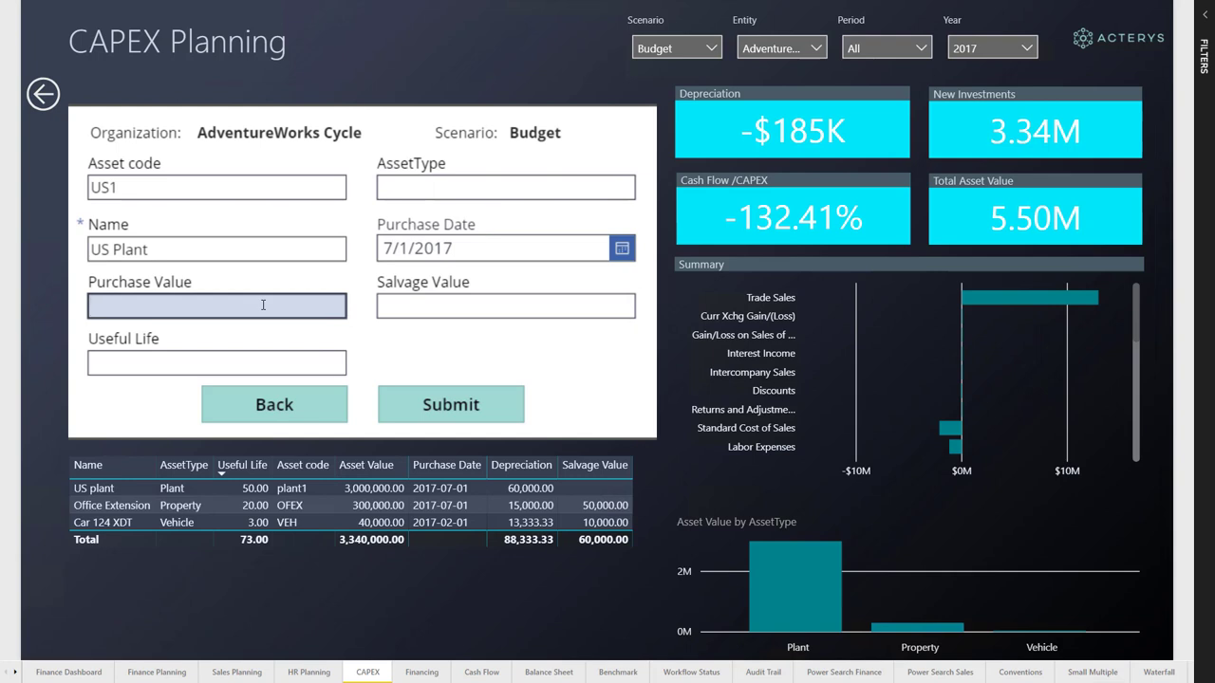
{"action": "type", "text": "3000"}
{"action": "type", "text": "000"}
{"action": "left_click", "coordinate": [427, 309]}
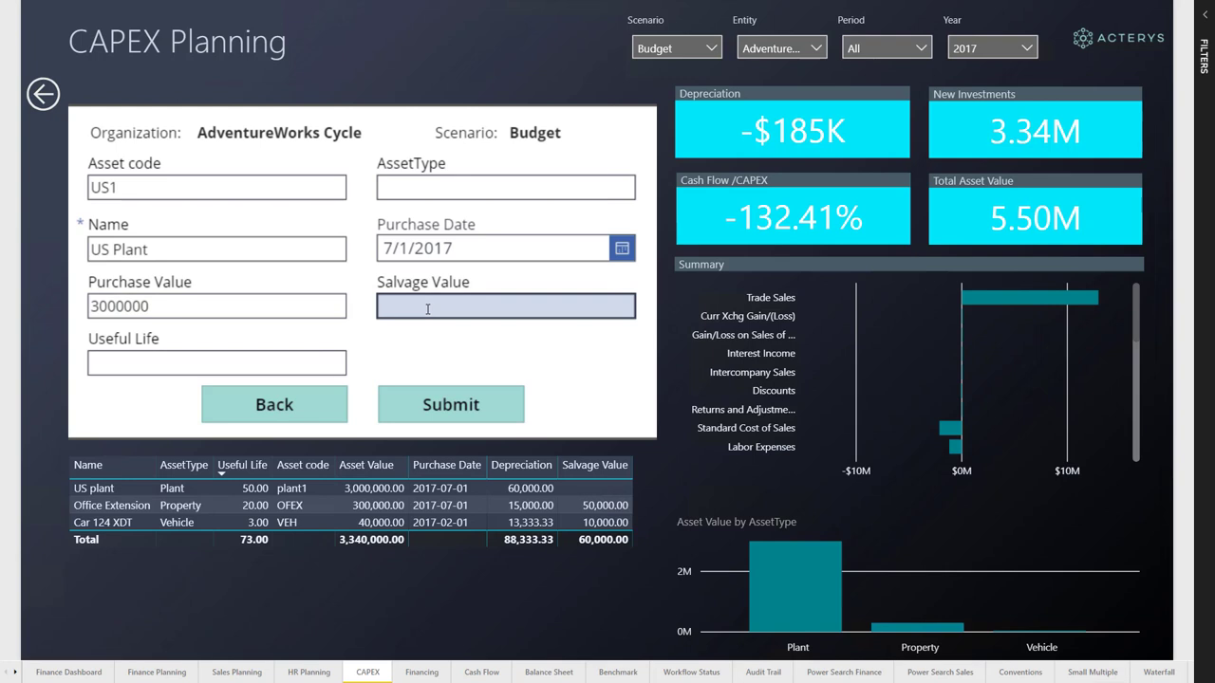
{"action": "type", "text": "10000"}
{"action": "type", "text": "0"}
{"action": "left_click", "coordinate": [209, 361]}
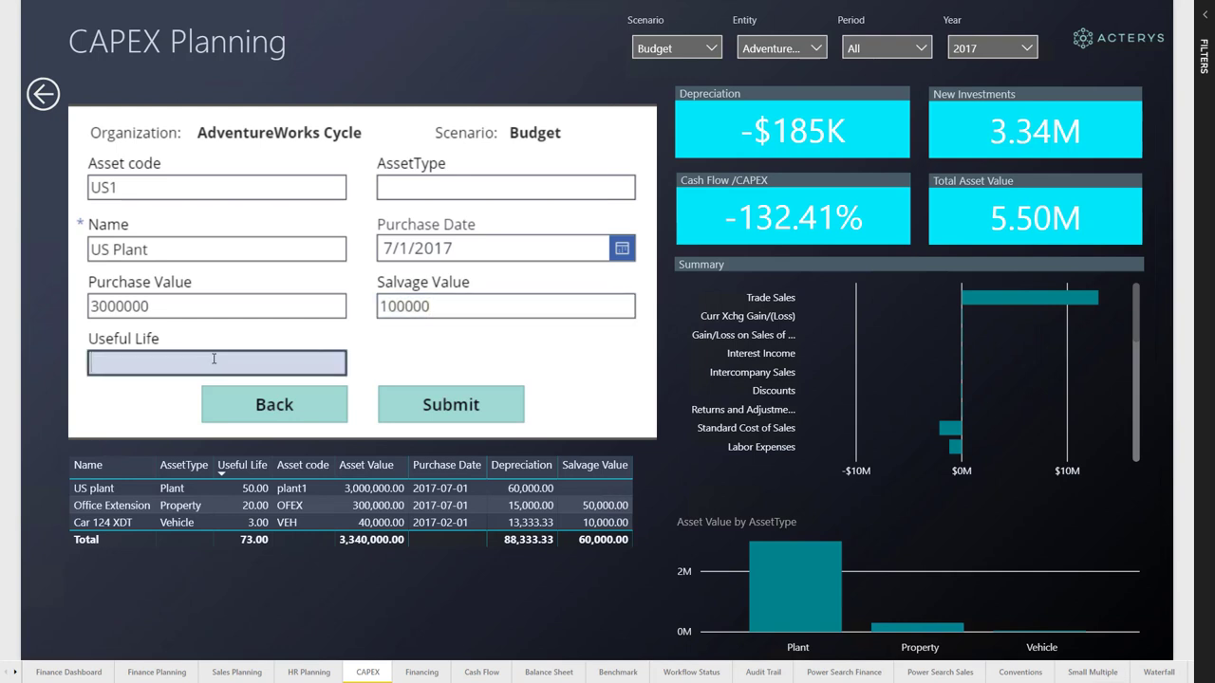
{"action": "type", "text": "15"}
Step: Submit the US Plant asset and review it in the CAPEX asset list
{"action": "left_click", "coordinate": [422, 408]}
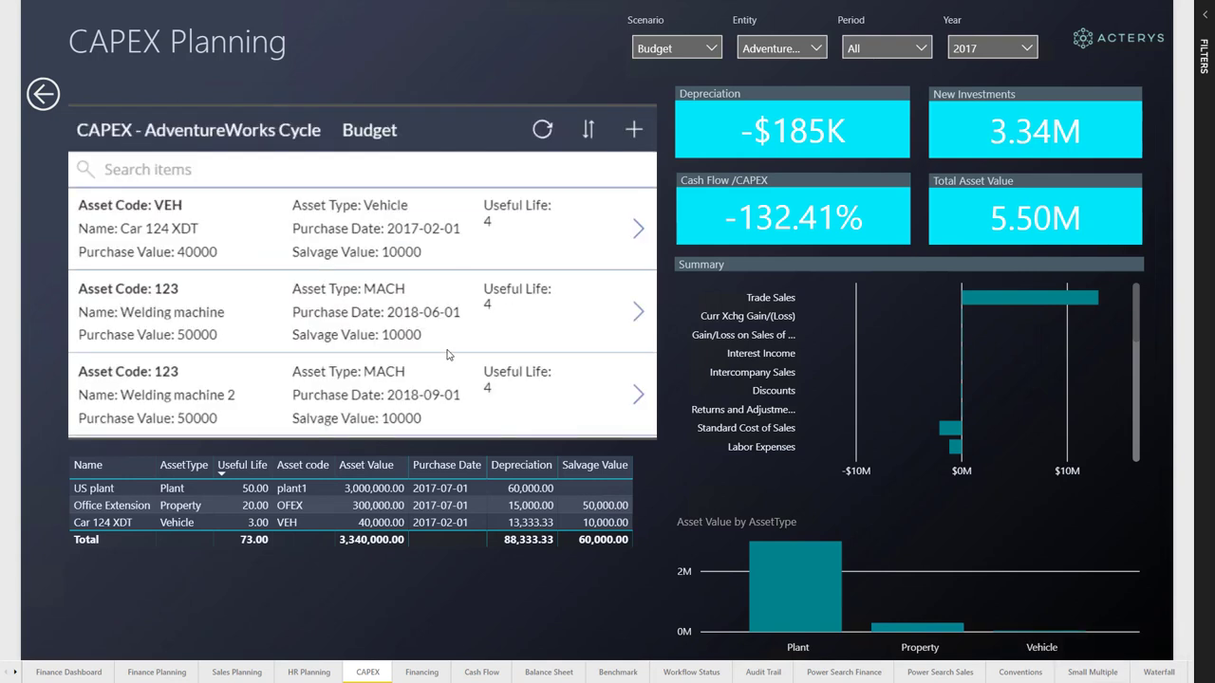
{"action": "scroll", "coordinate": [405, 313], "scroll_direction": "down", "scroll_amount": 1}
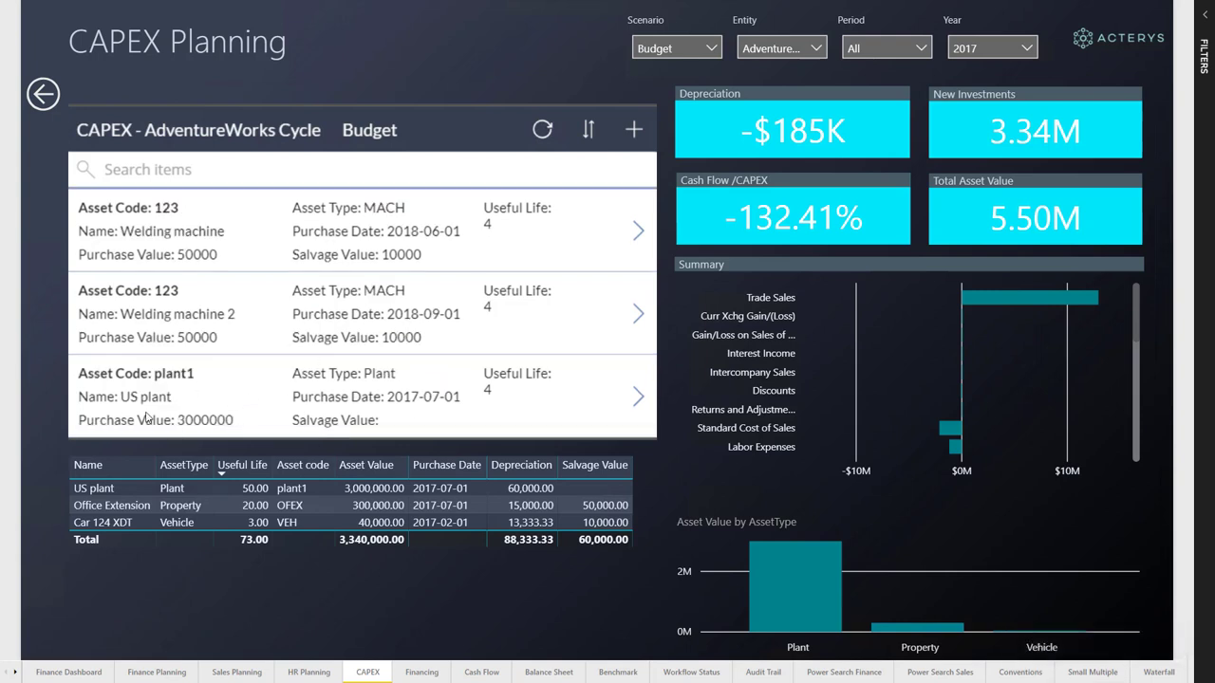
{"action": "left_click", "coordinate": [184, 465]}
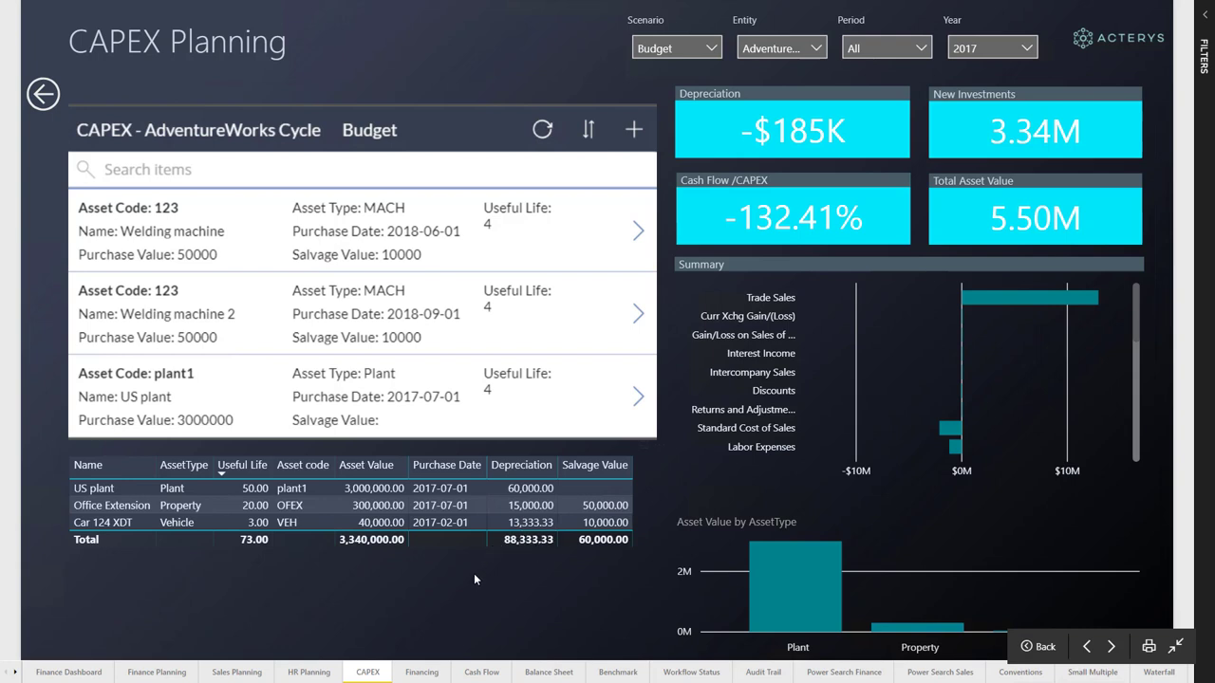
Step: Exit full screen and switch to the Financing page's Debt Planning loans list
{"action": "left_click", "coordinate": [475, 672]}
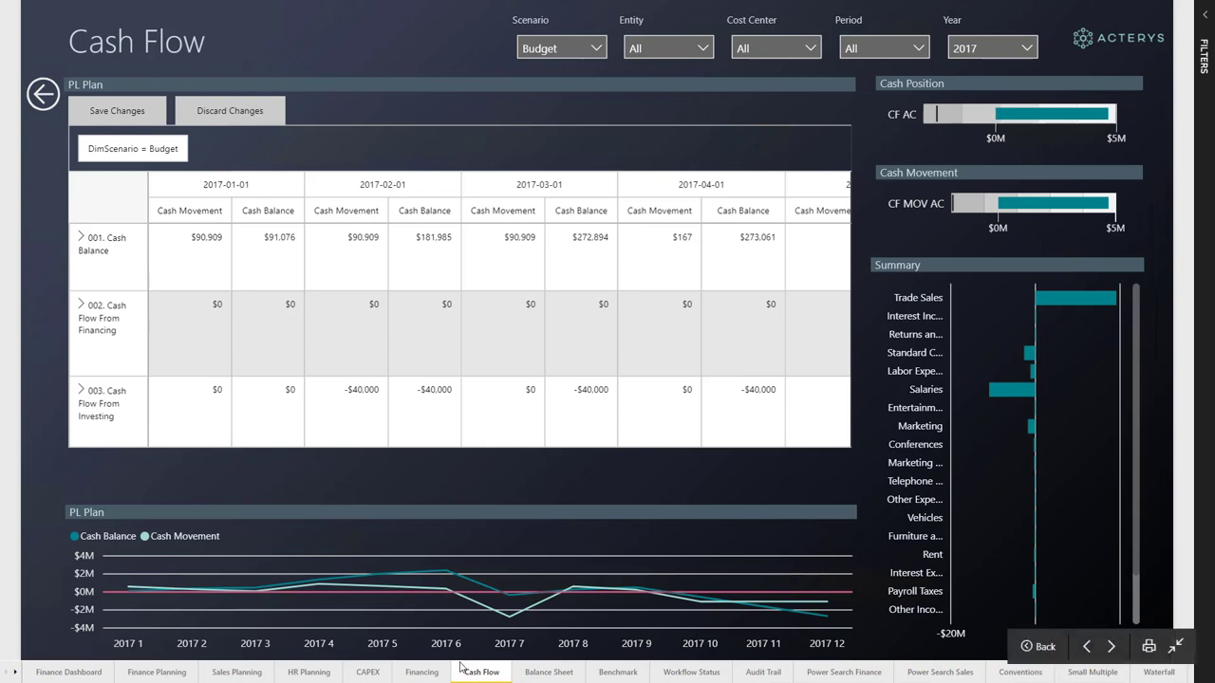
{"action": "key", "text": "Escape"}
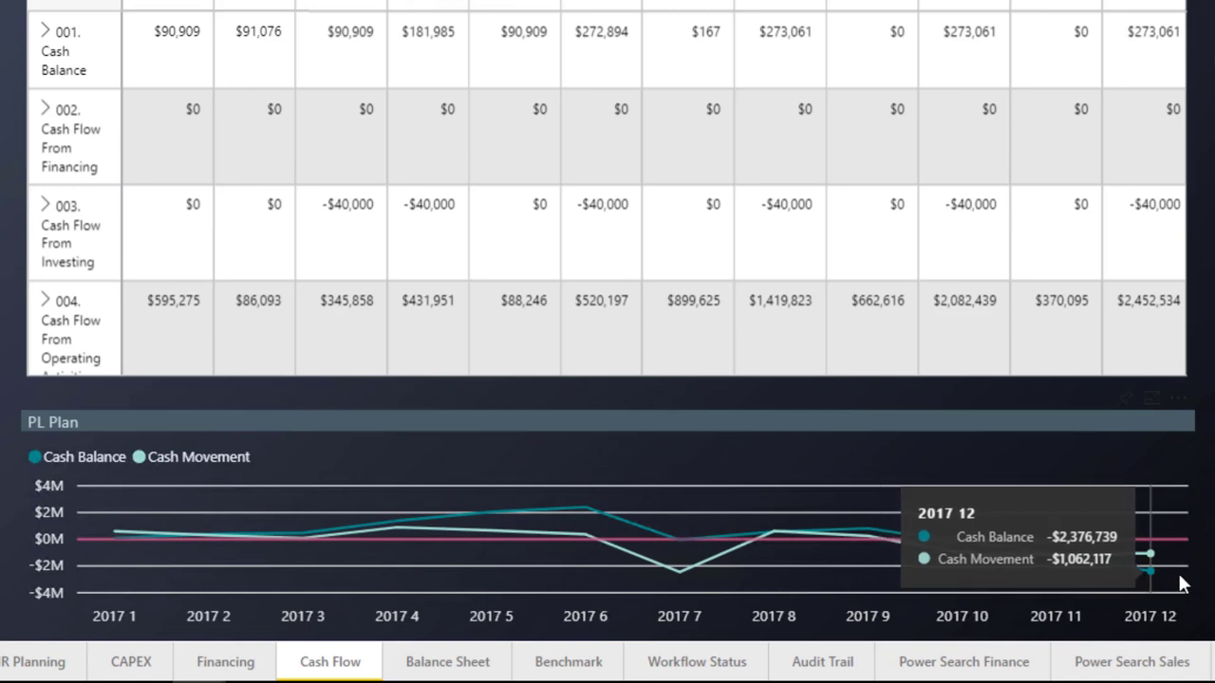
{"action": "left_click", "coordinate": [223, 664]}
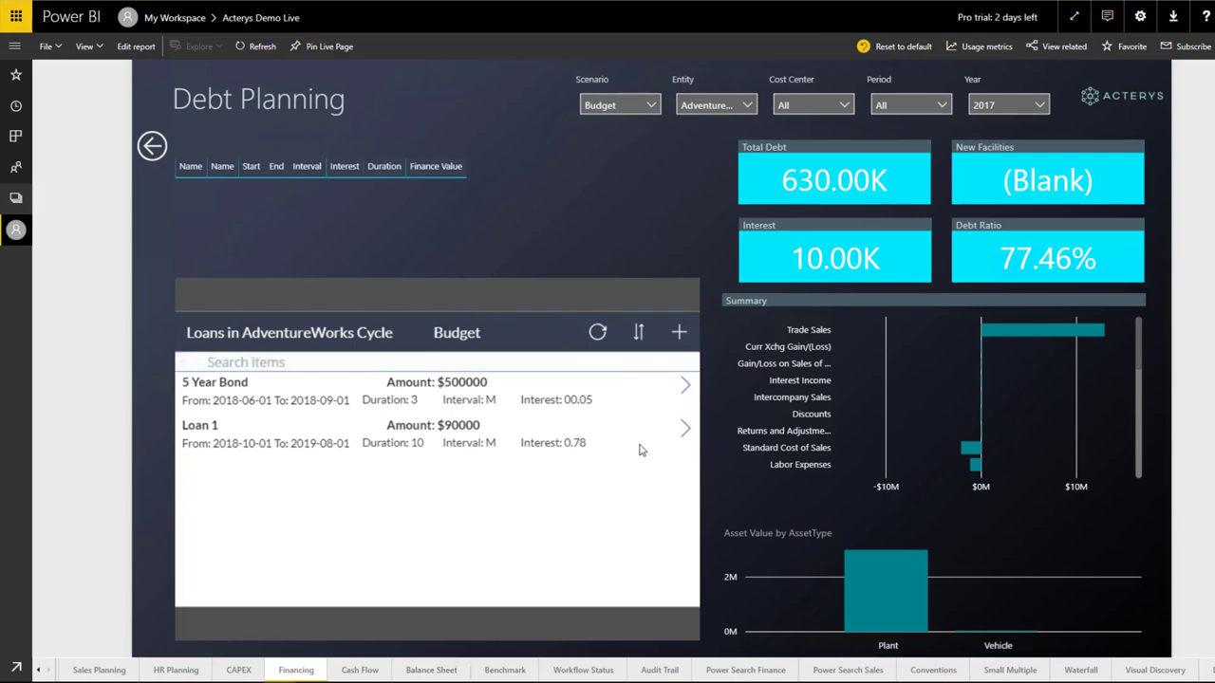
Step: Start a new loan with a start date of 7/1/2017
{"action": "left_click", "coordinate": [679, 334]}
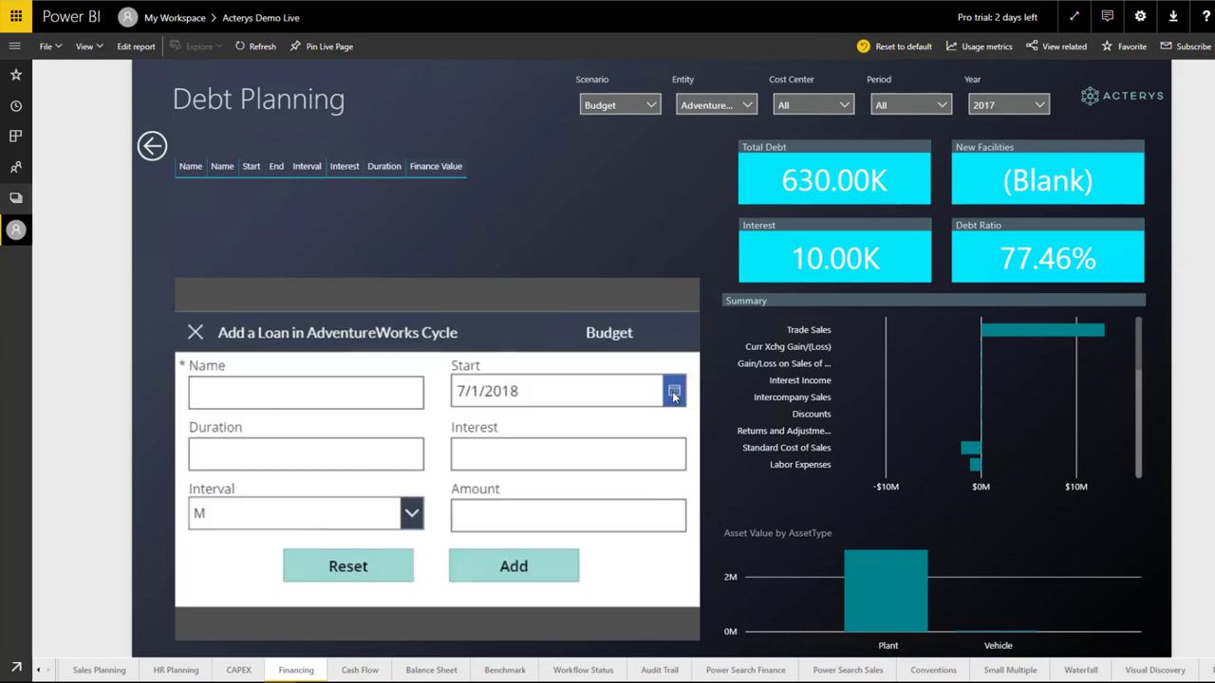
{"action": "left_click", "coordinate": [673, 397]}
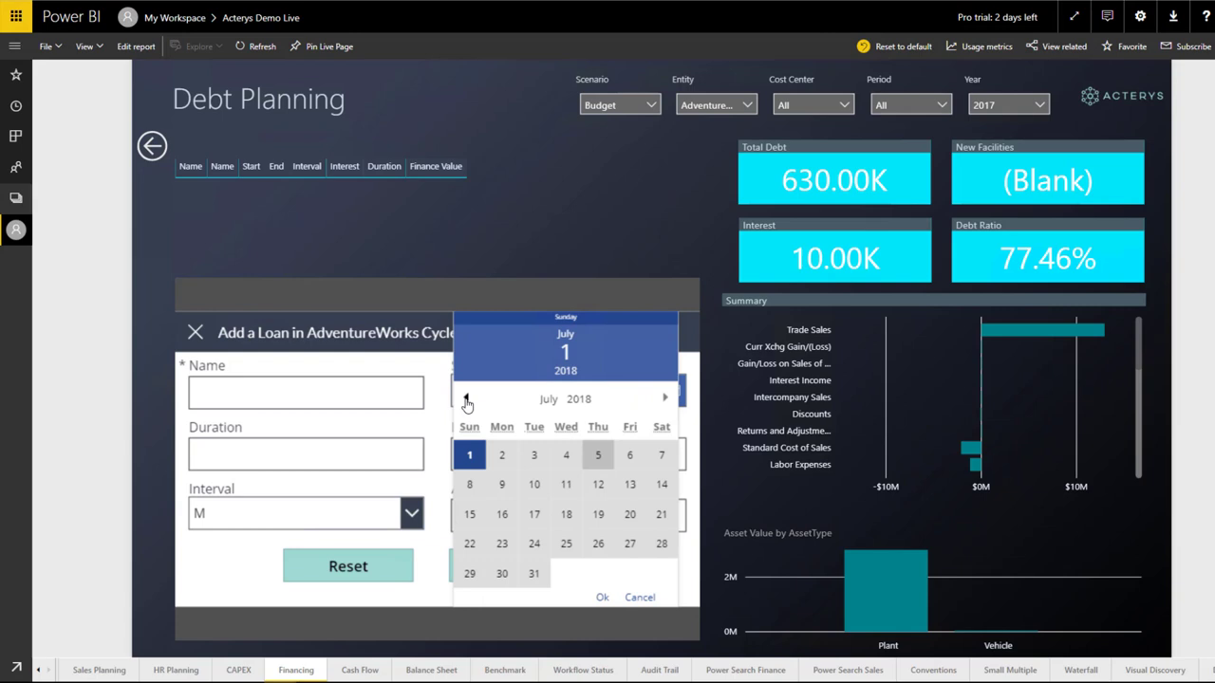
{"action": "left_click", "coordinate": [581, 400]}
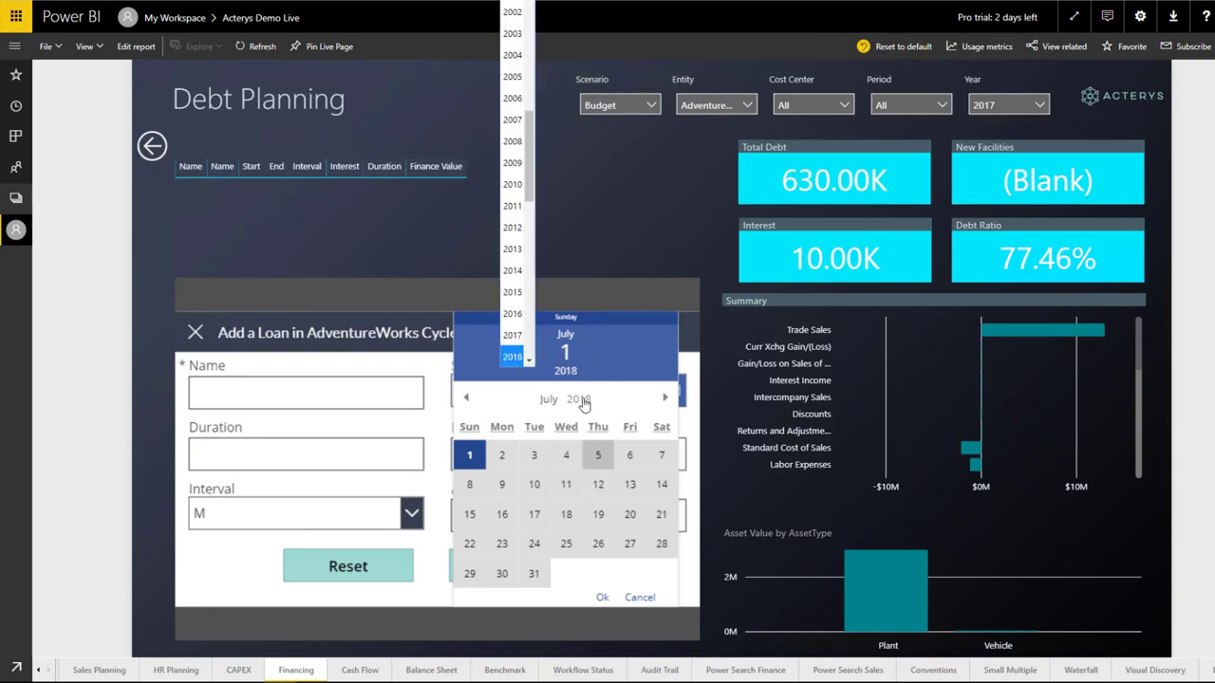
{"action": "left_click", "coordinate": [520, 338]}
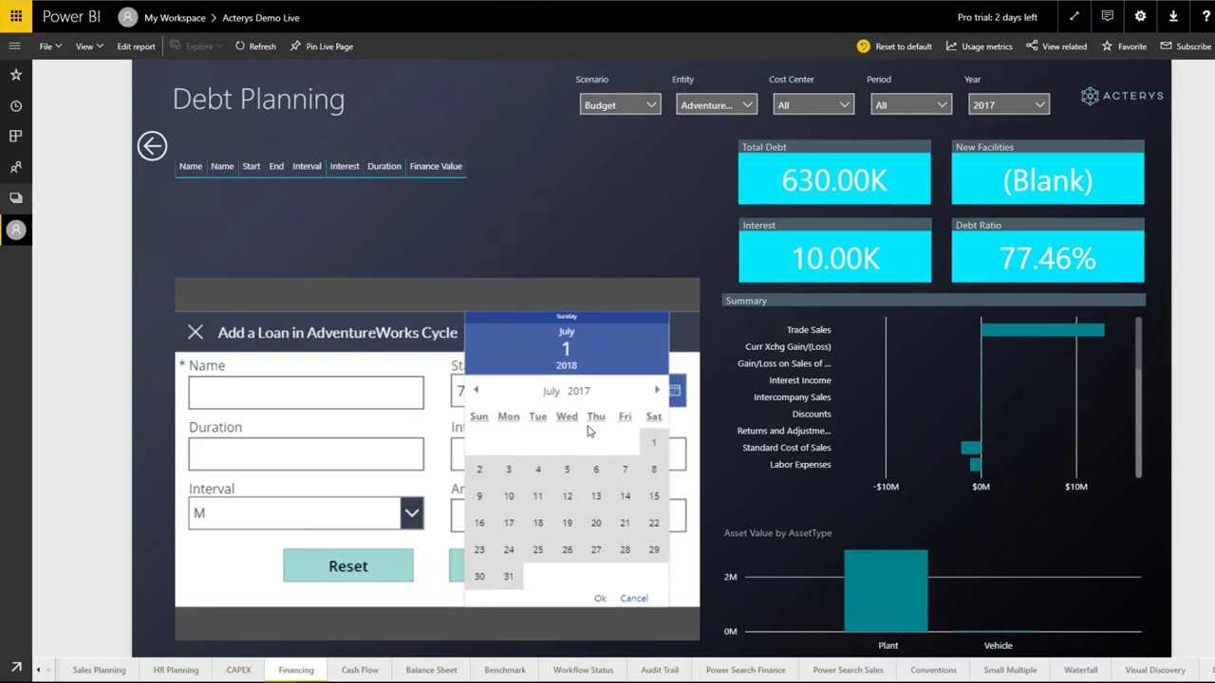
{"action": "left_click", "coordinate": [655, 444]}
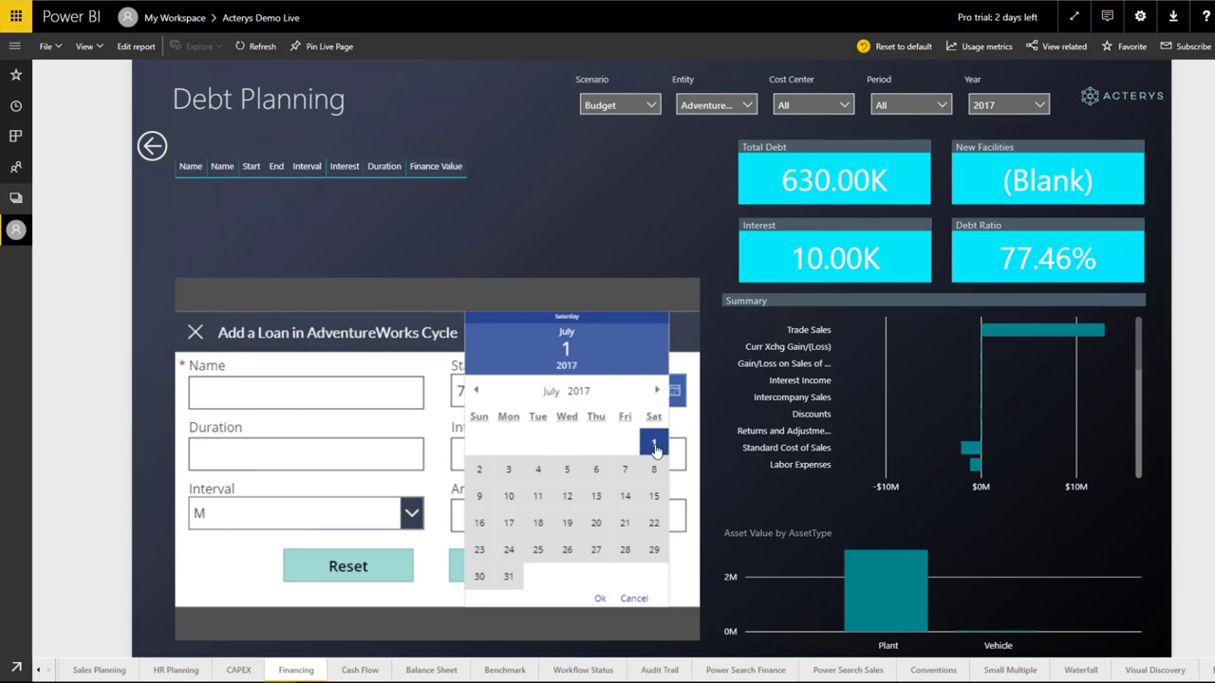
{"action": "left_click", "coordinate": [599, 601]}
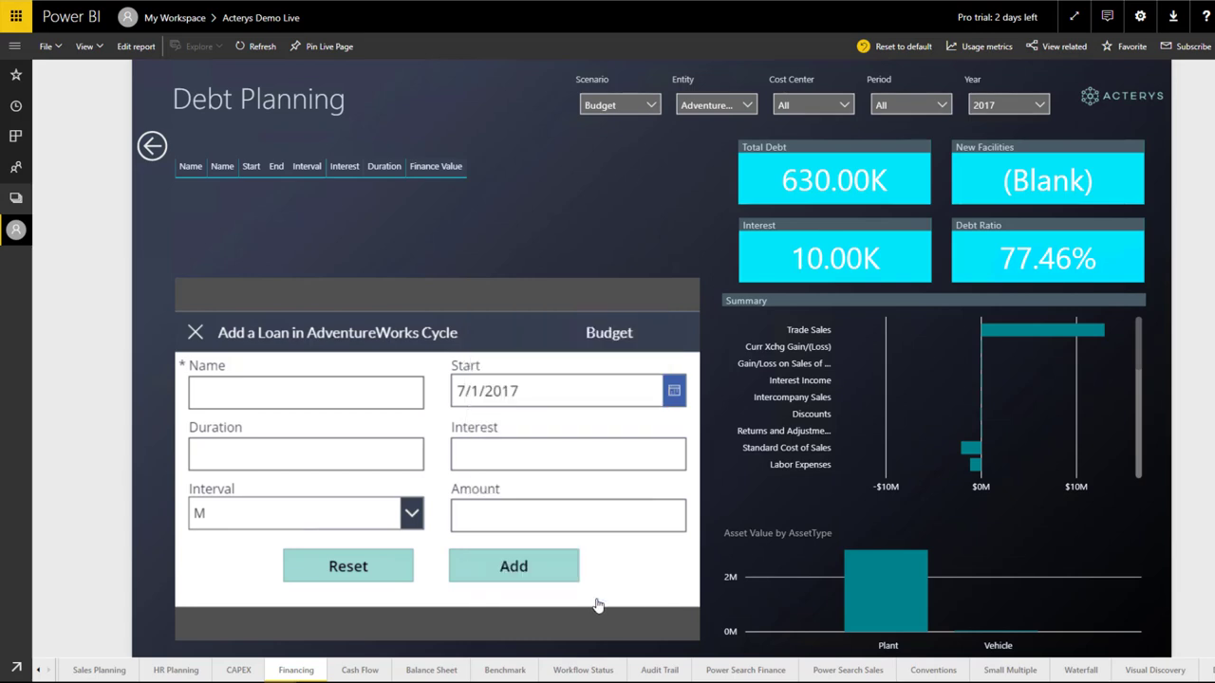
Step: Name the loan Bridge Loan with duration 12, interest .07 and amount 3000000
{"action": "left_click", "coordinate": [297, 401]}
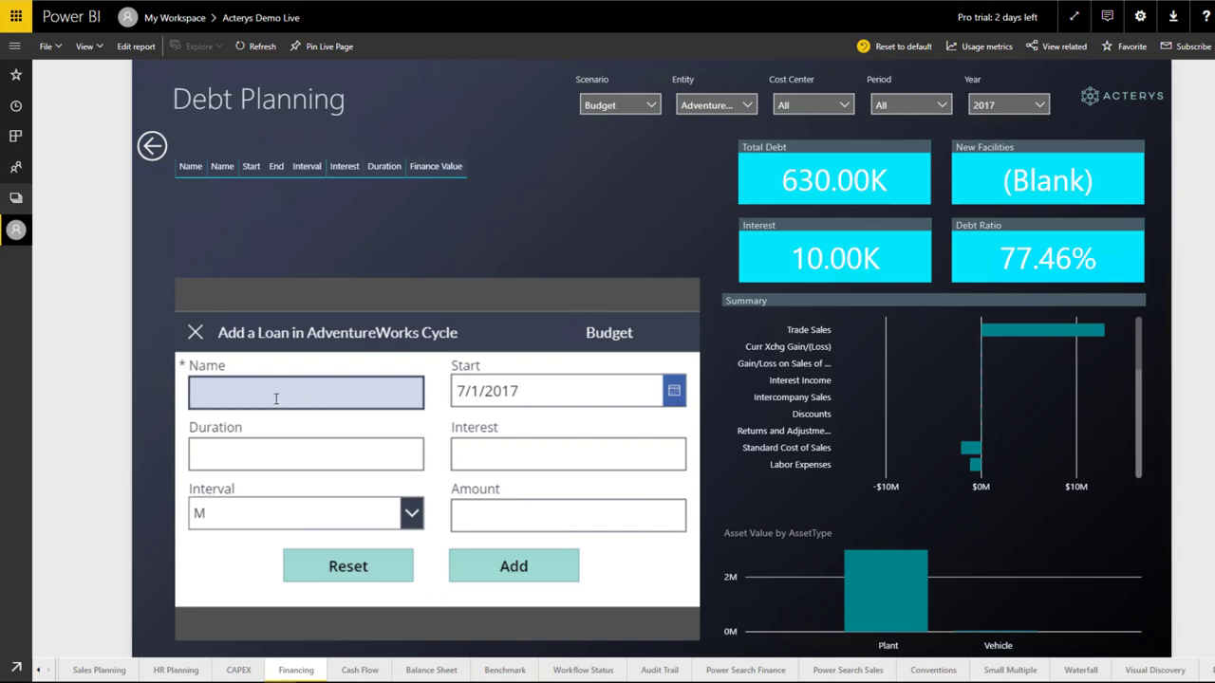
{"action": "type", "text": "Bridege"}
{"action": "key", "text": "BackSpace"}
{"action": "key", "text": "BackSpace"}
{"action": "key", "text": "BackSpace"}
{"action": "type", "text": "ge Lo"}
{"action": "type", "text": "an"}
{"action": "left_click", "coordinate": [266, 448]}
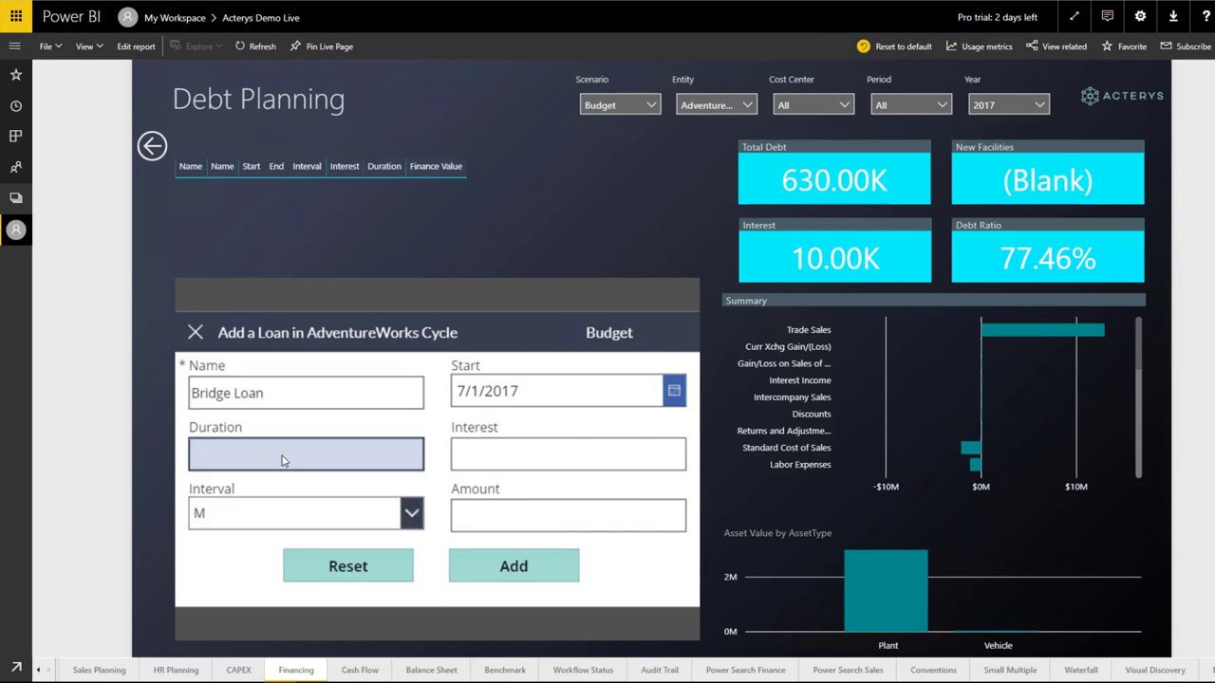
{"action": "type", "text": "12"}
{"action": "left_click", "coordinate": [490, 450]}
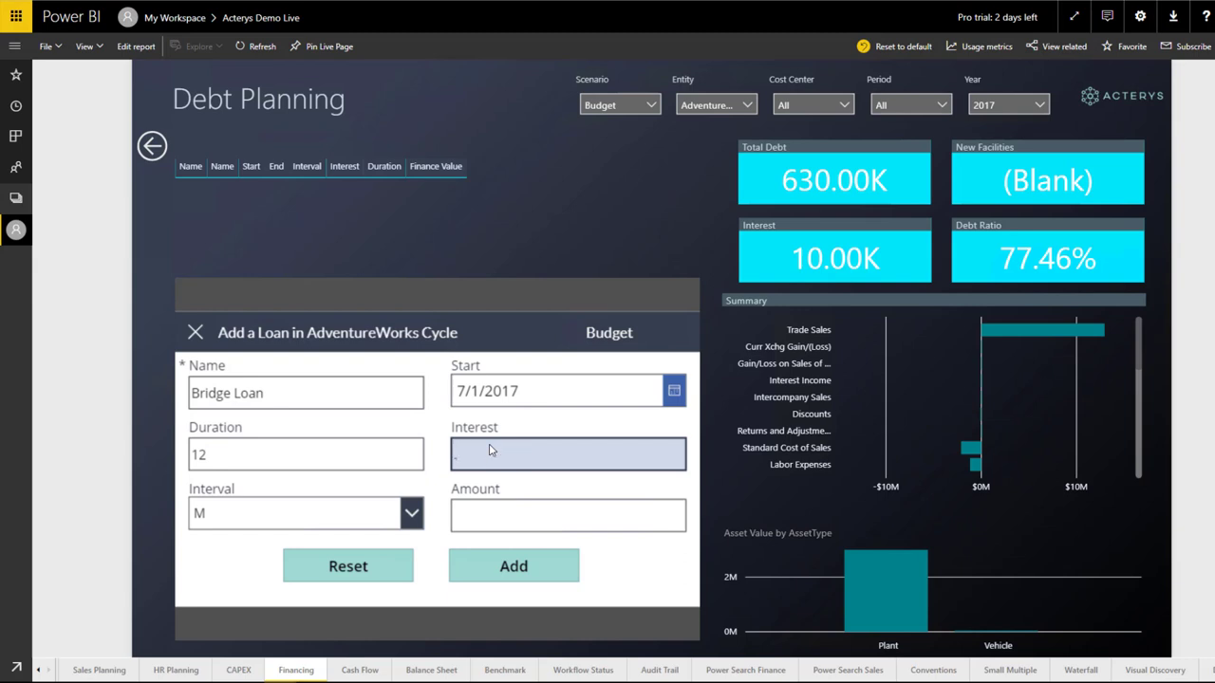
{"action": "type", "text": ".07"}
{"action": "key", "text": "Tab"}
{"action": "left_click", "coordinate": [506, 522]}
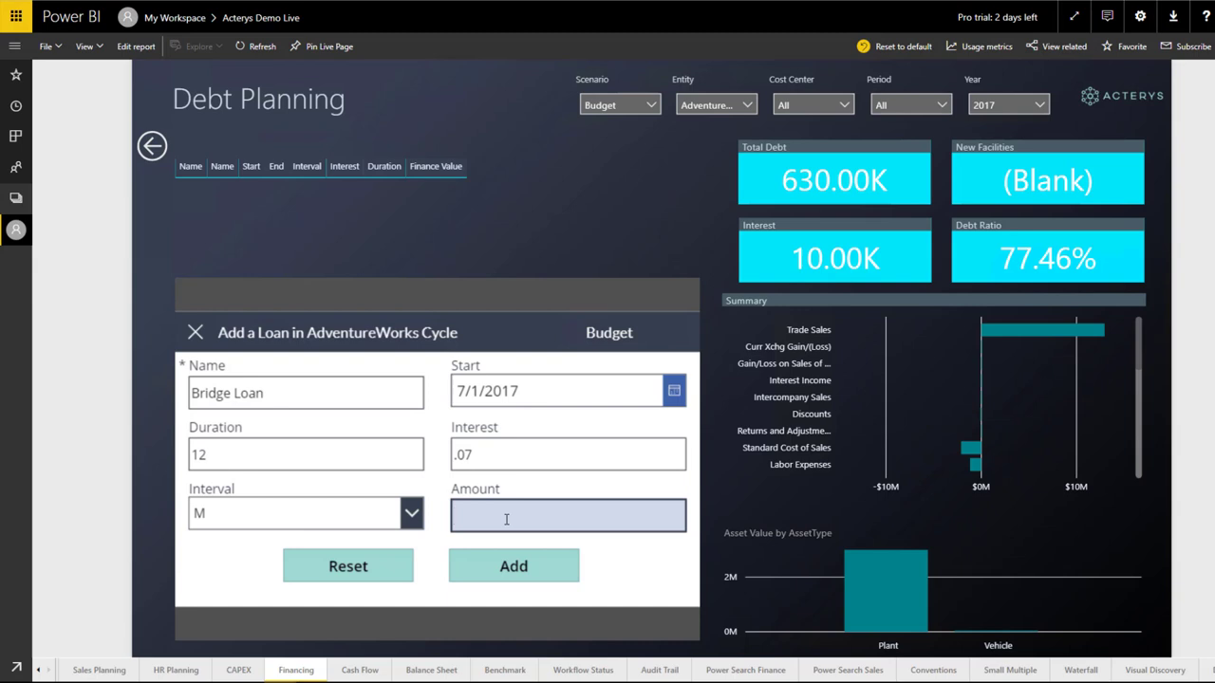
{"action": "type", "text": "3000000"}
Step: Add the Bridge Loan, acknowledge the New Loan Added message, and return to Cash Flow
{"action": "left_click", "coordinate": [497, 574]}
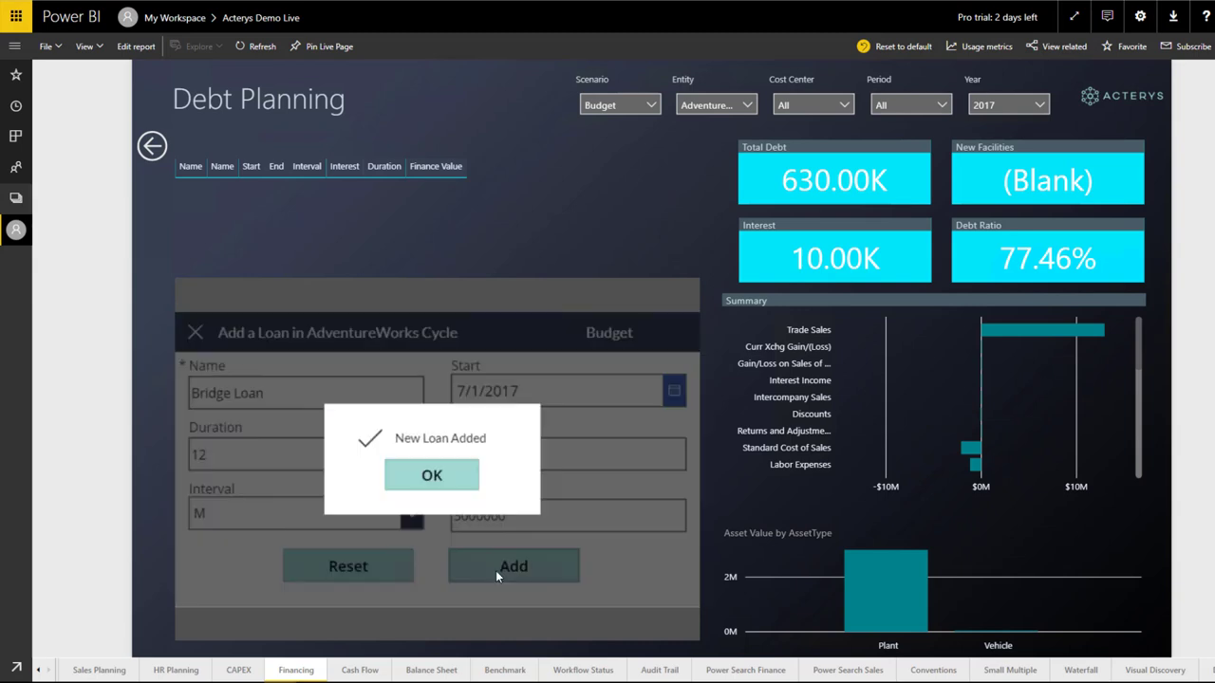
{"action": "left_click", "coordinate": [476, 488]}
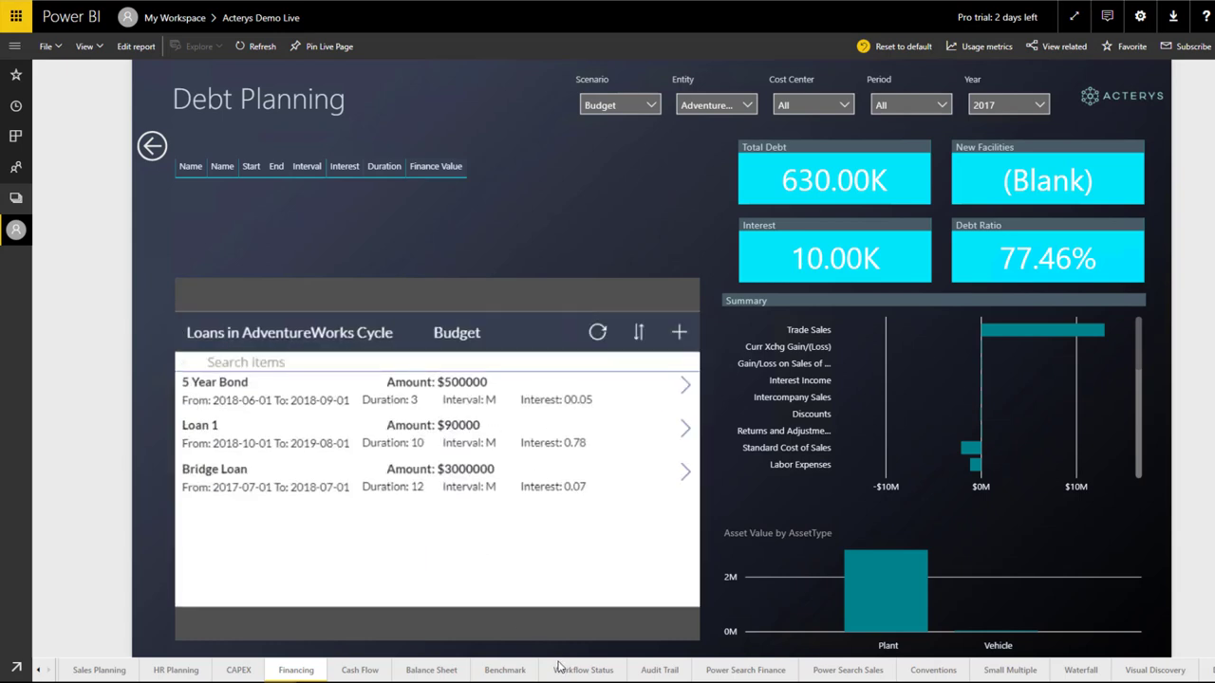
{"action": "left_click", "coordinate": [360, 670]}
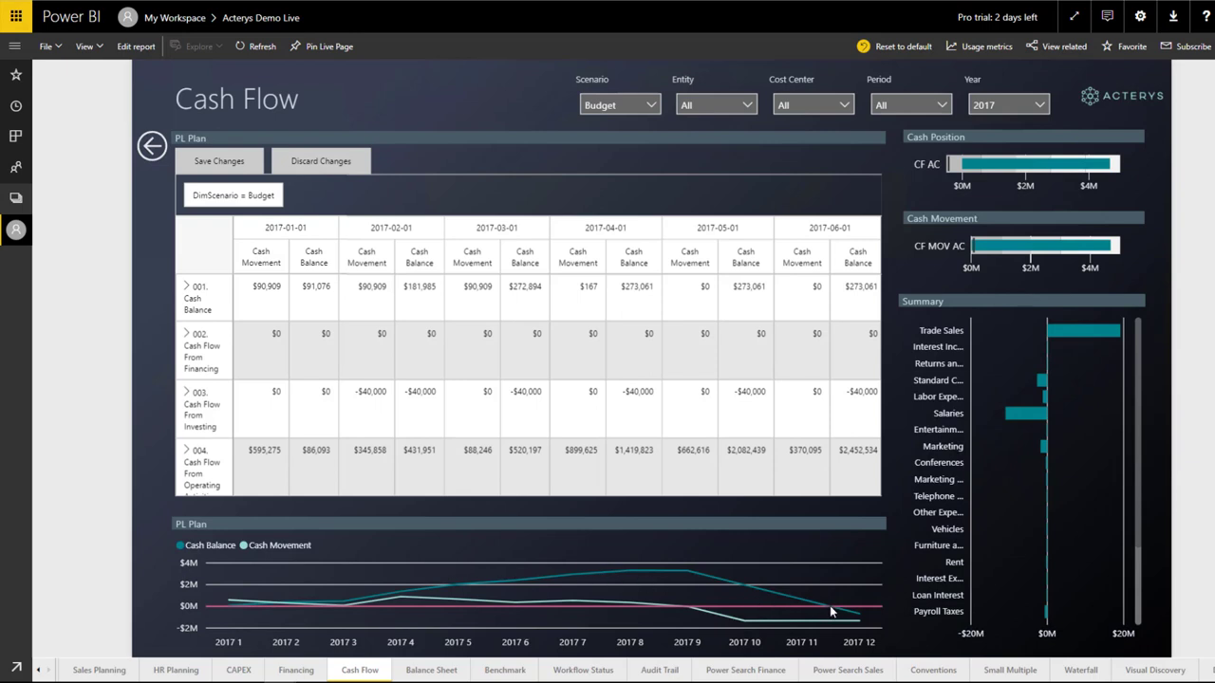
Step: Highlight the Cash Balance series in the line chart, then open Workflow Status
{"action": "left_click", "coordinate": [857, 617]}
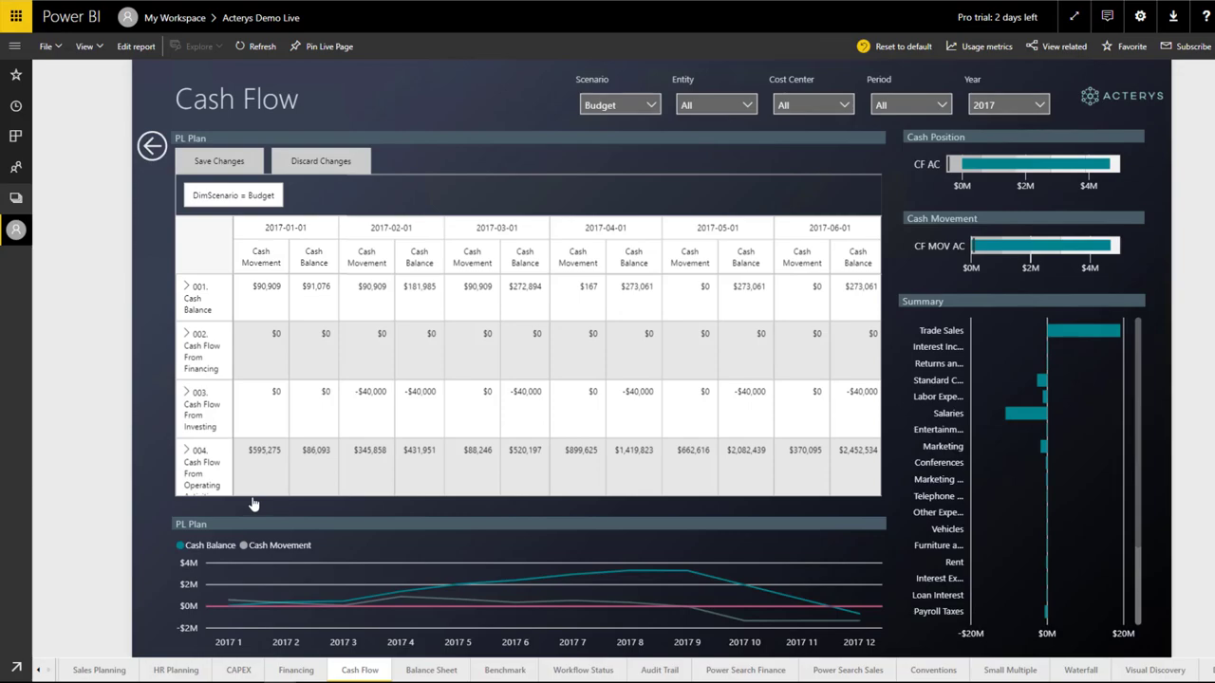
{"action": "mouse_move", "coordinate": [528, 399]}
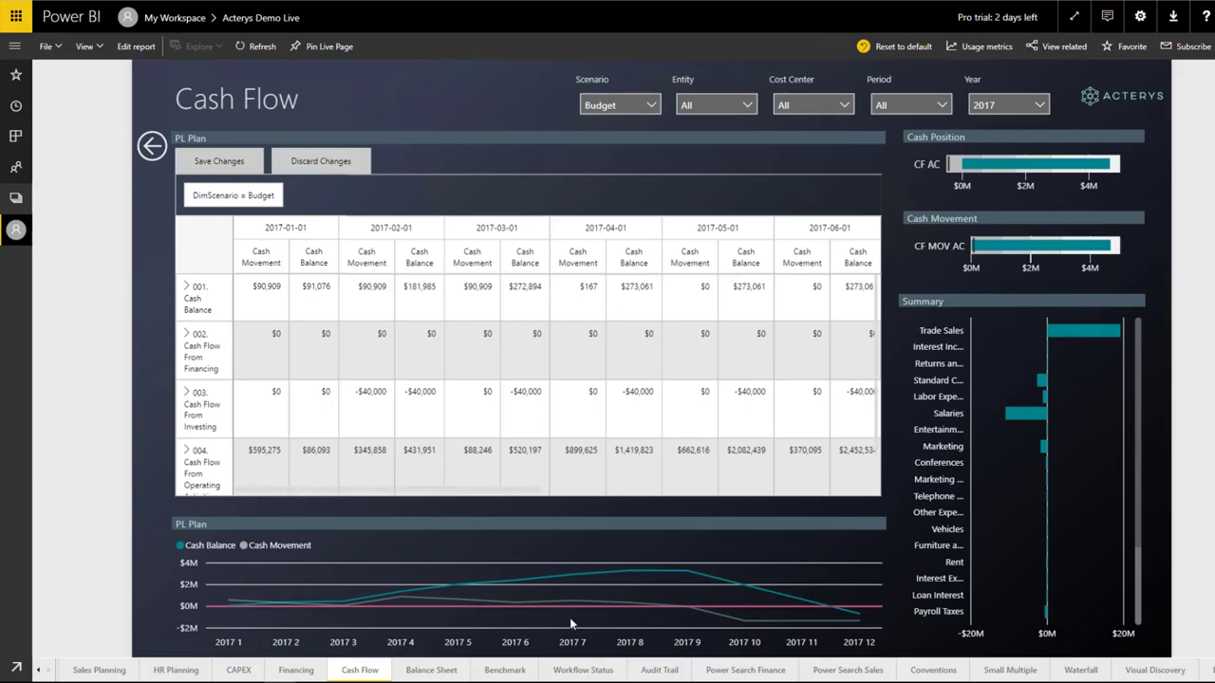
{"action": "left_click", "coordinate": [583, 670]}
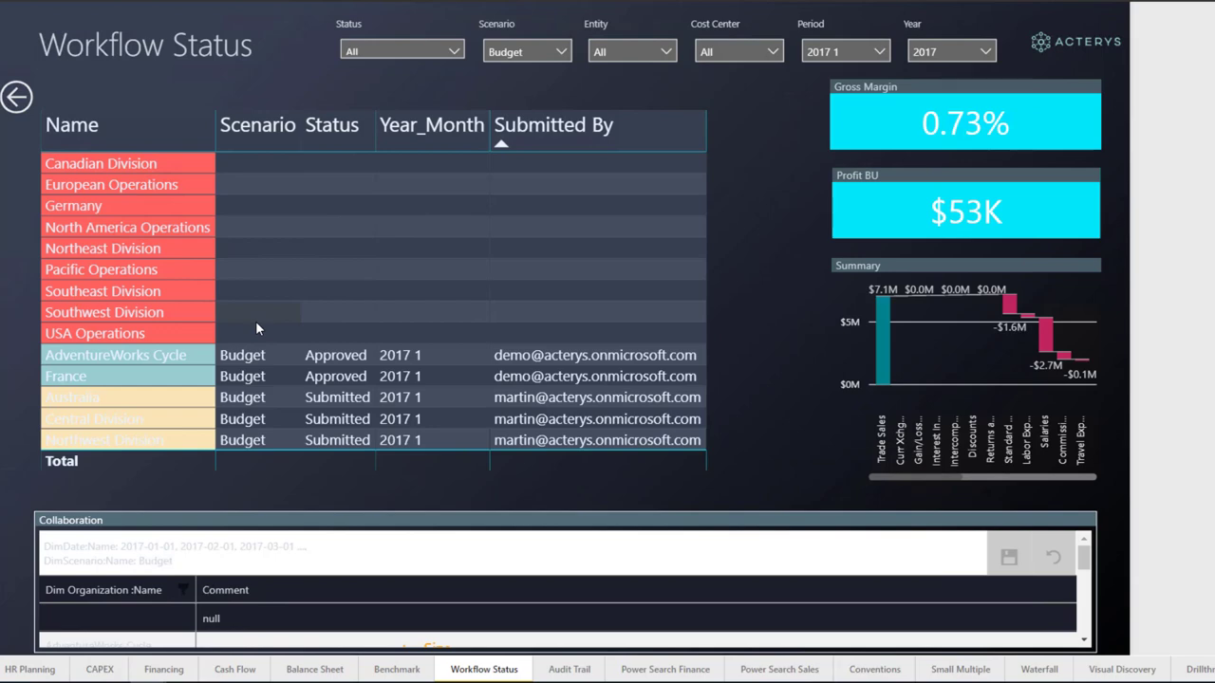
Step: Switch to the Audit Trail page
{"action": "left_click", "coordinate": [559, 670]}
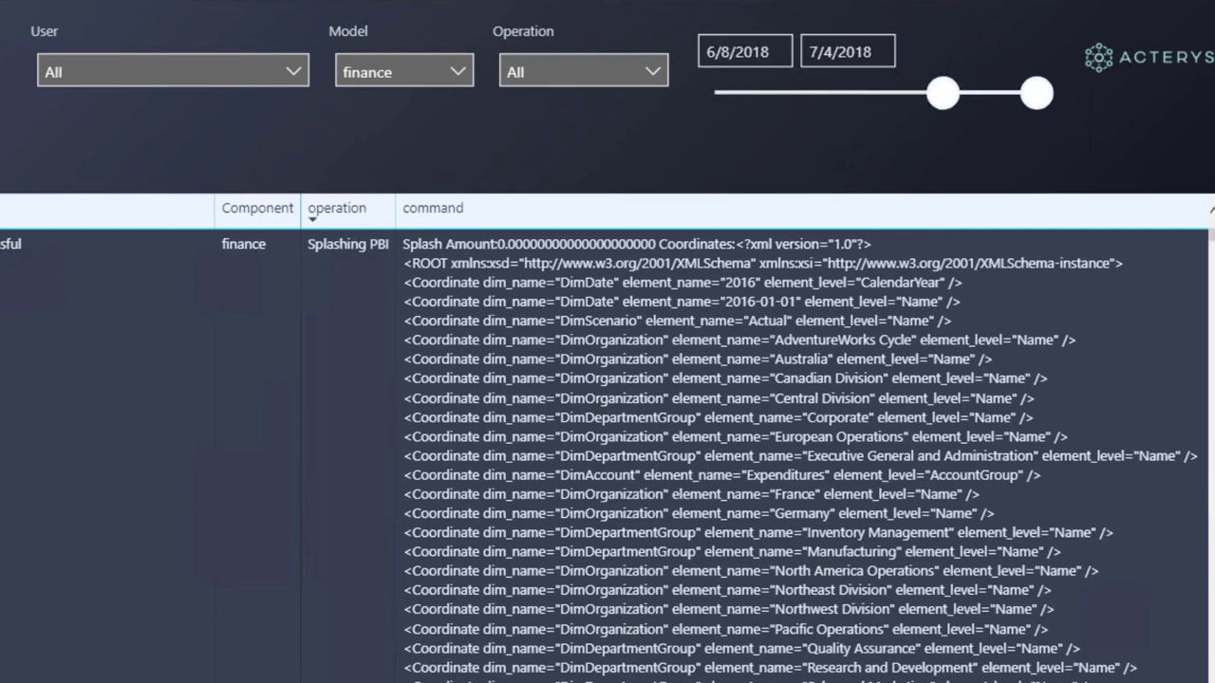
Step: Filter the audit trail to Splash_Copy operations and set the model filter to Sales
{"action": "left_click", "coordinate": [649, 74]}
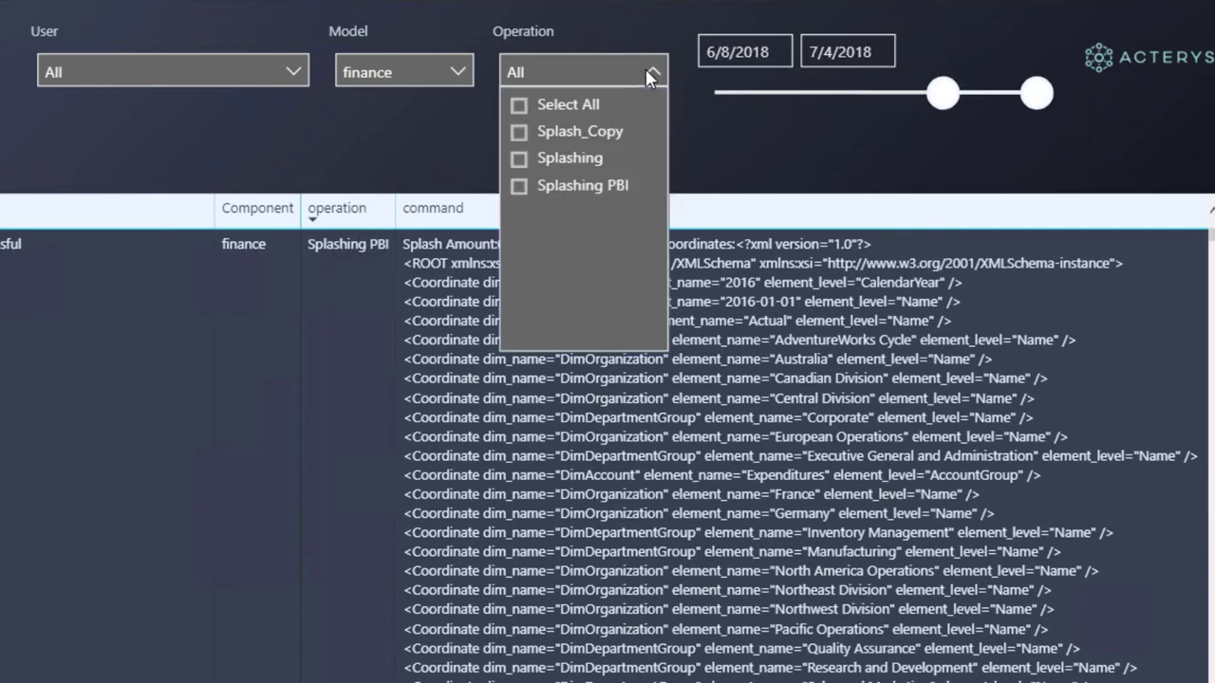
{"action": "left_click", "coordinate": [584, 135]}
{"action": "left_click", "coordinate": [697, 148]}
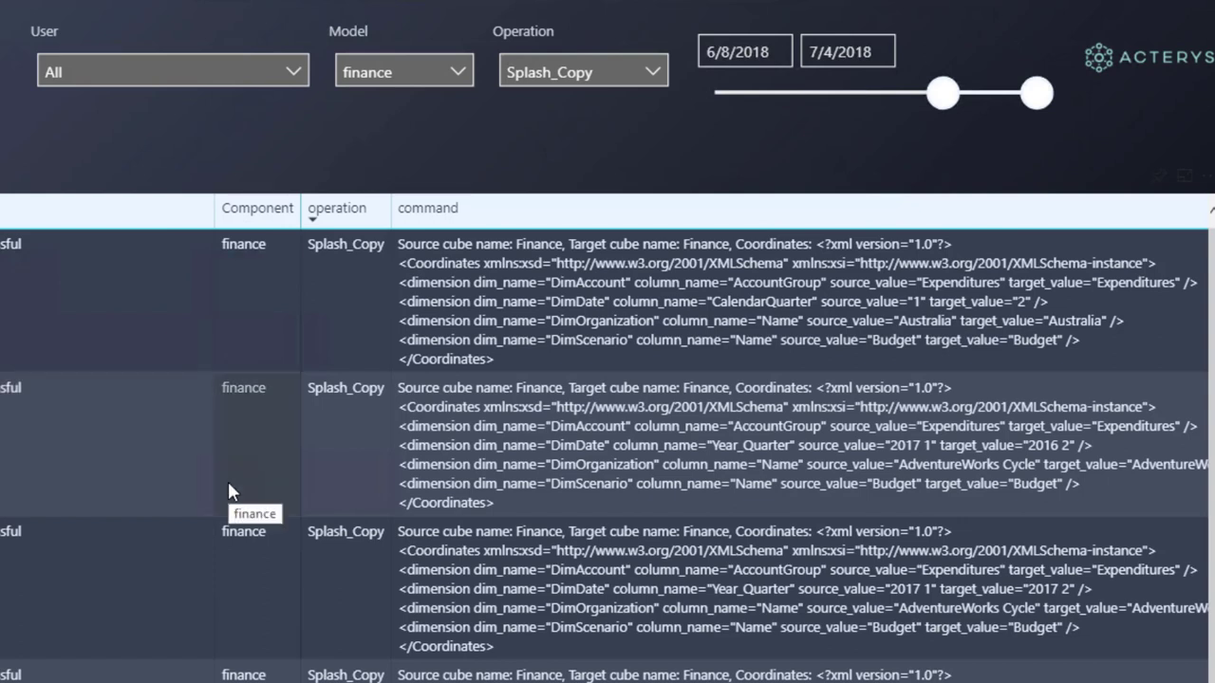
{"action": "left_click", "coordinate": [290, 76]}
{"action": "left_click", "coordinate": [290, 76]}
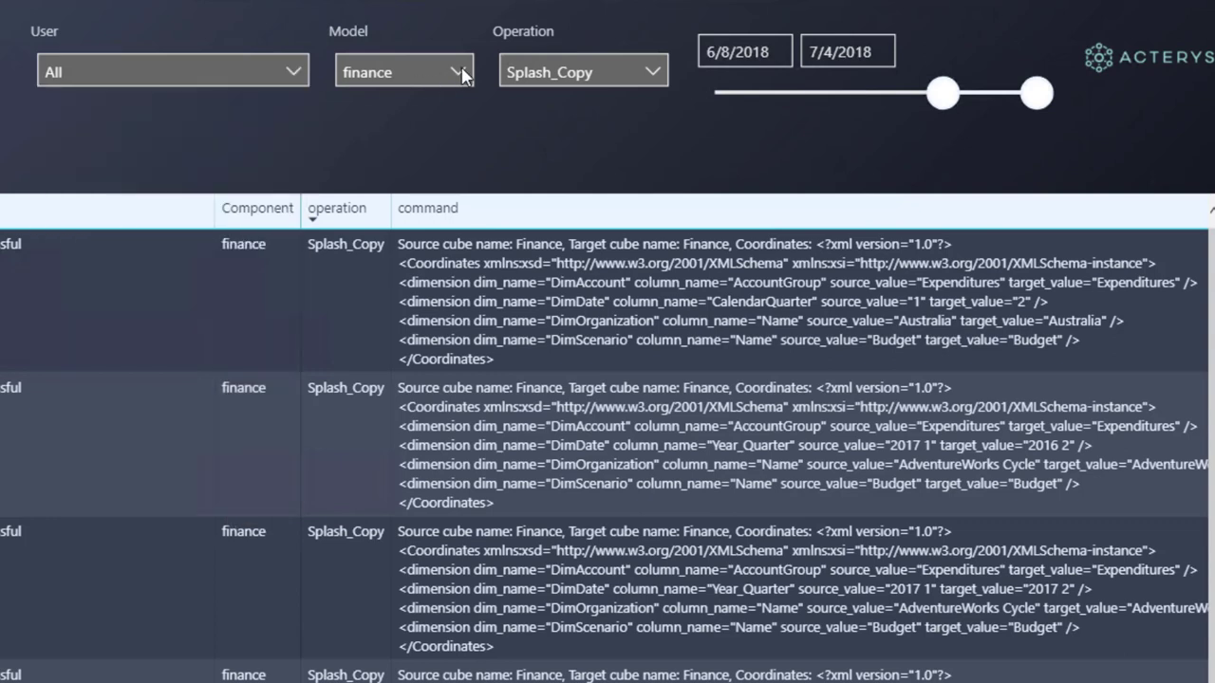
{"action": "left_click", "coordinate": [462, 76]}
{"action": "left_click", "coordinate": [392, 161]}
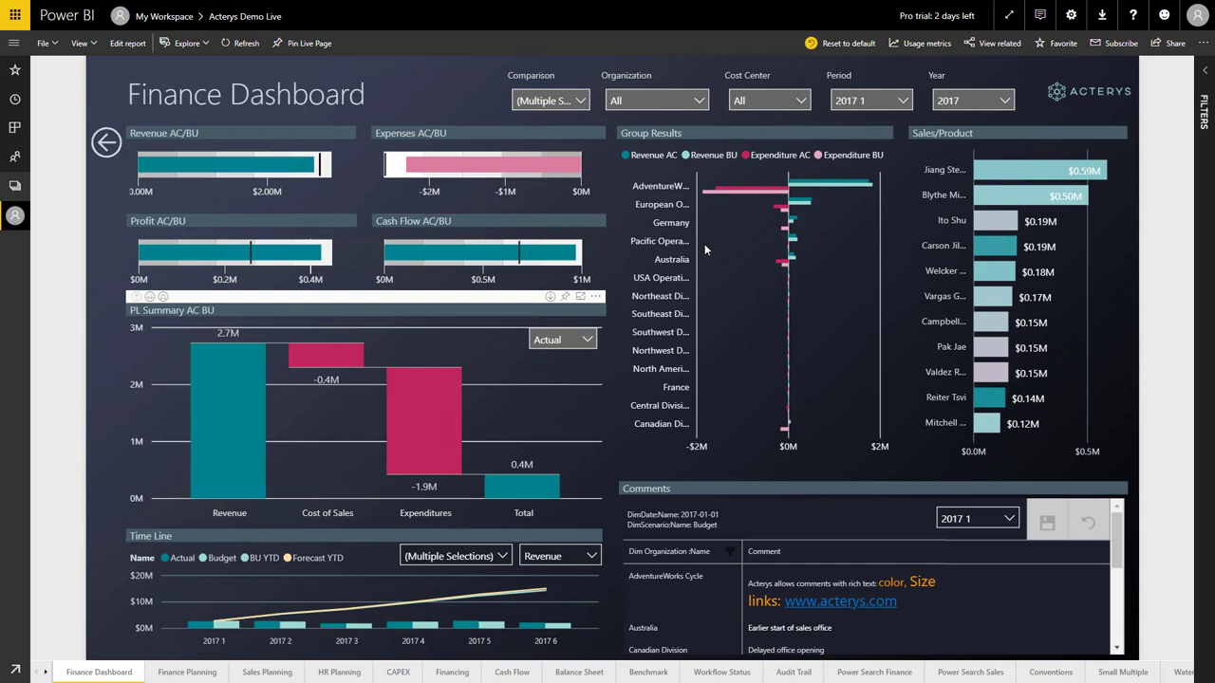
{"action": "left_click", "coordinate": [719, 192]}
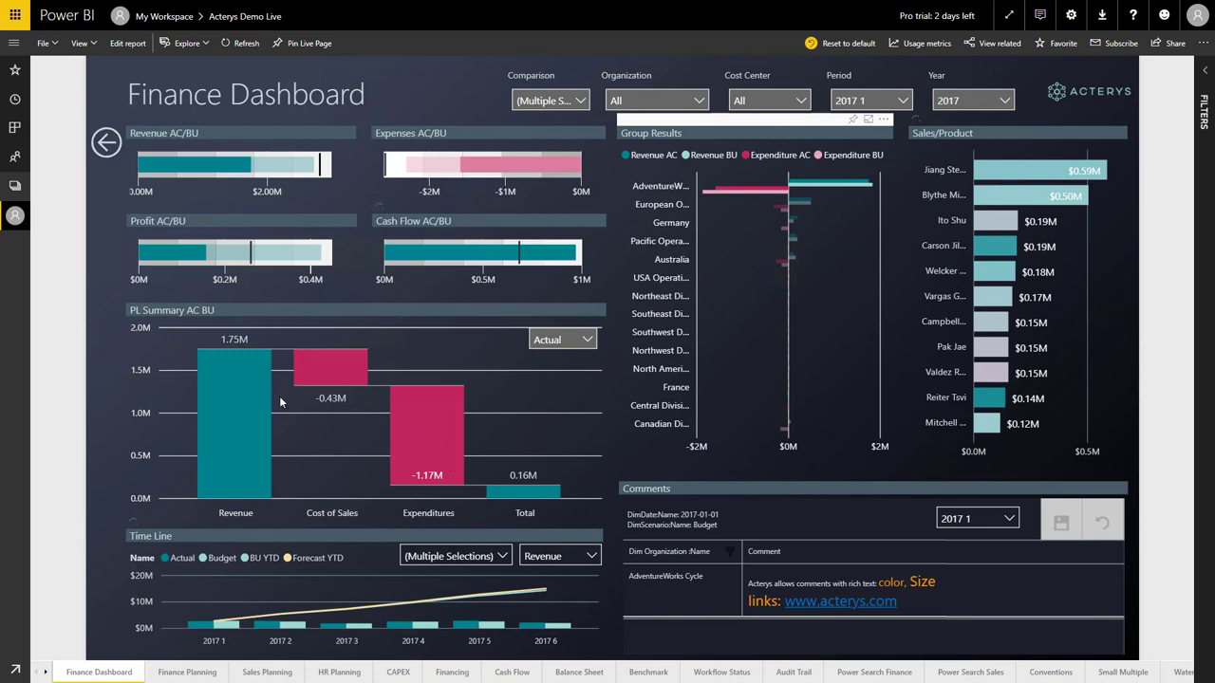
Step: Clear the AdventureWorks cross-filter and expand the PL Summary waterfall into accounts like Trade Sales, Salaries and Rent
{"action": "left_click", "coordinate": [149, 297]}
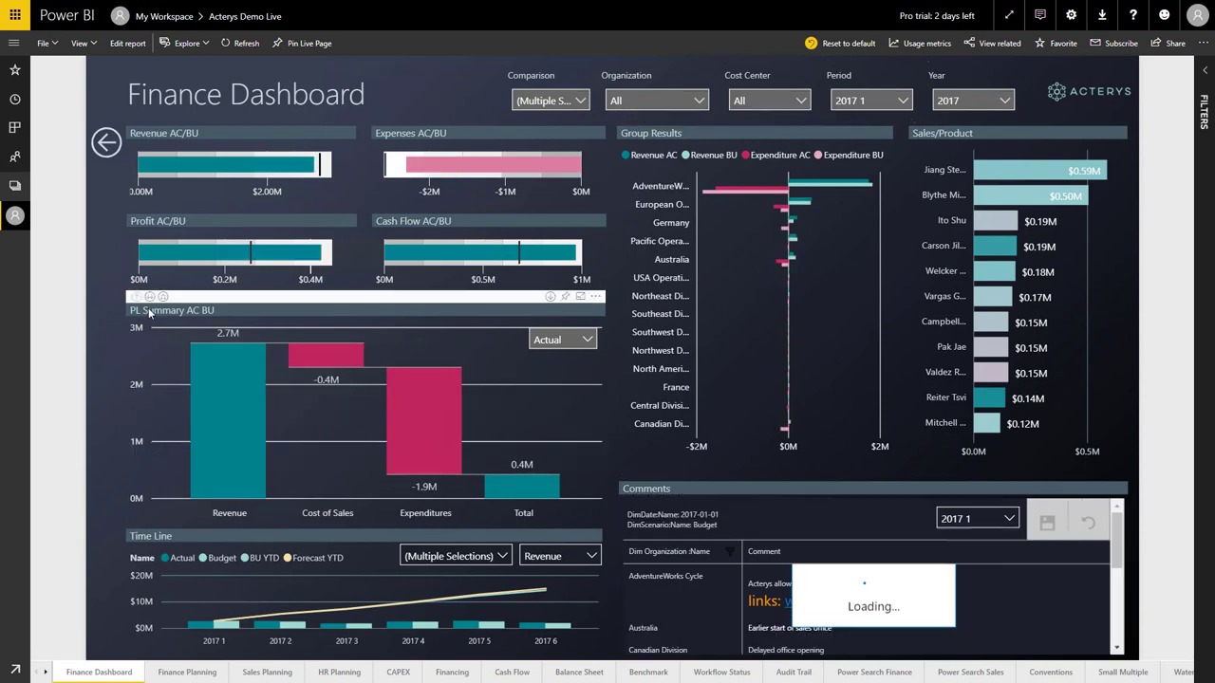
{"action": "left_click", "coordinate": [149, 297]}
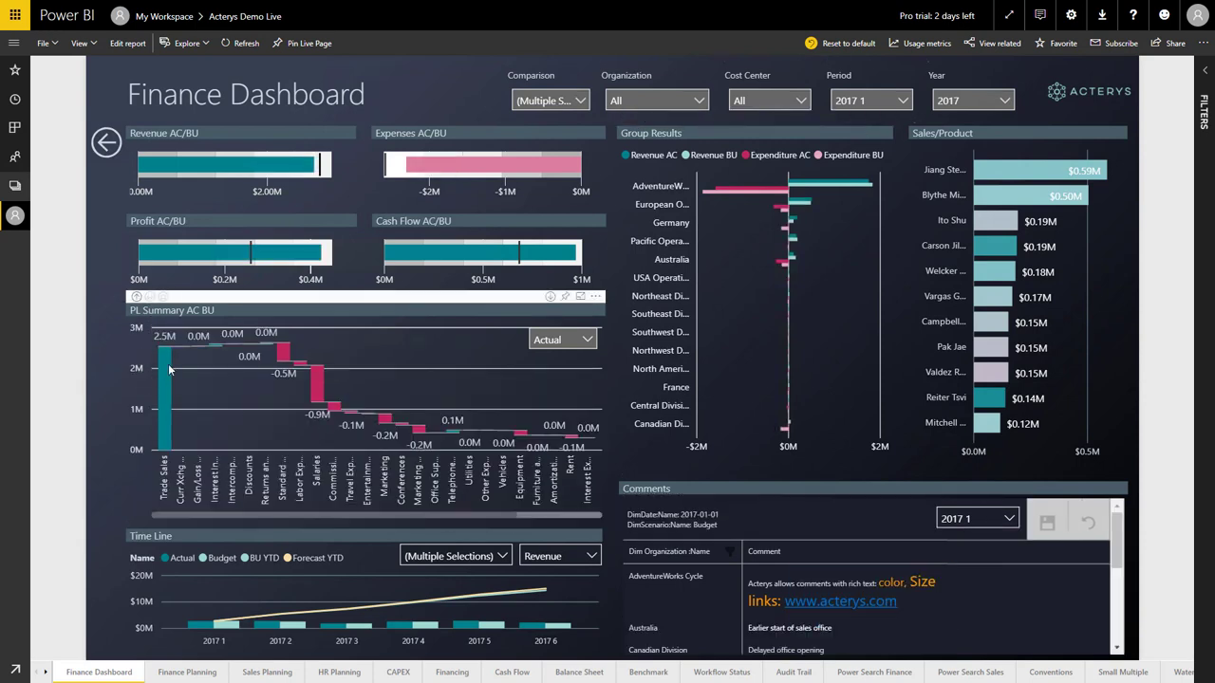